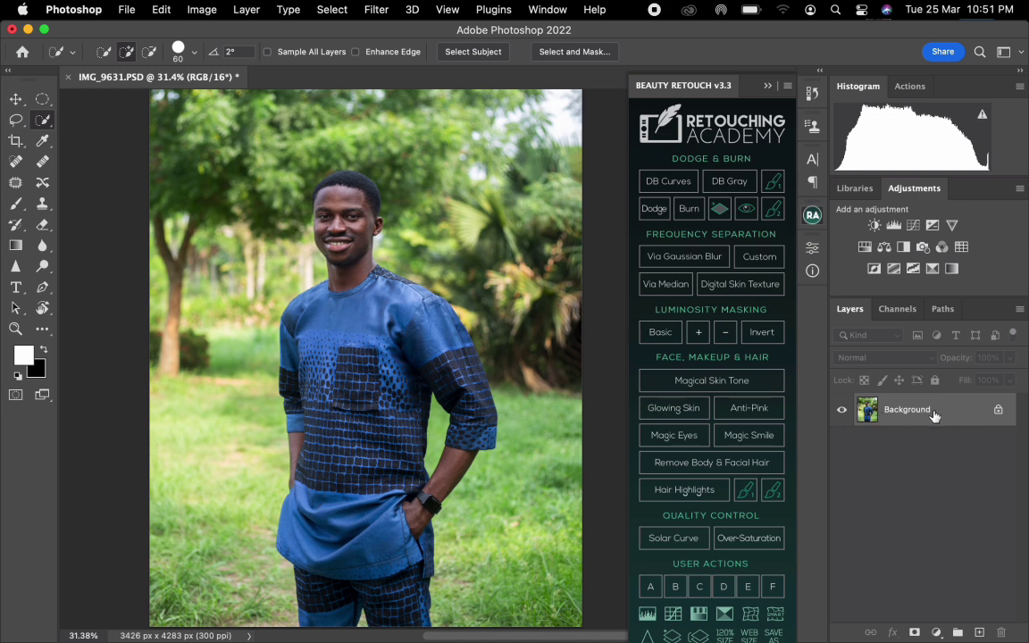
Duplicate the Background layer twice and name the upper copy 1 and the lower copy 2.
drag(932, 416, 979, 632)
drag(928, 418, 980, 630)
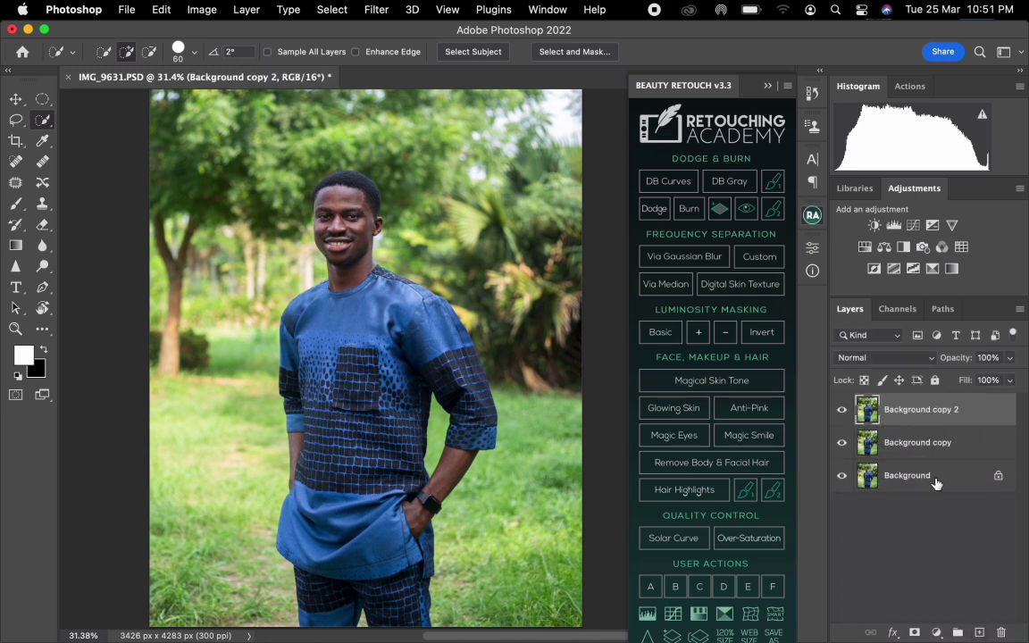
double_click(908, 408)
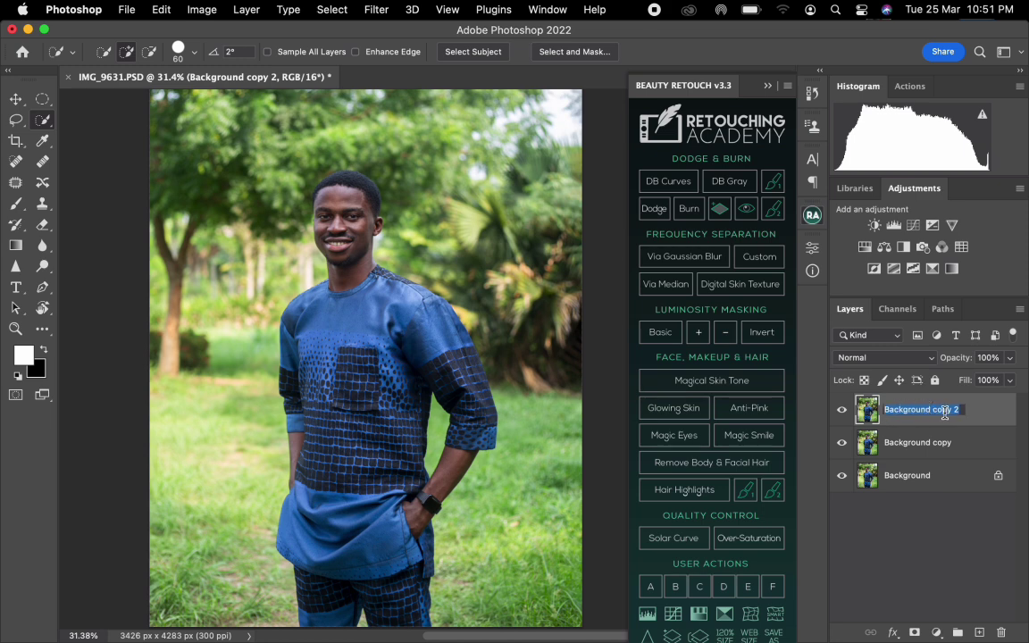
text(f)
key(Return)
double_click(917, 442)
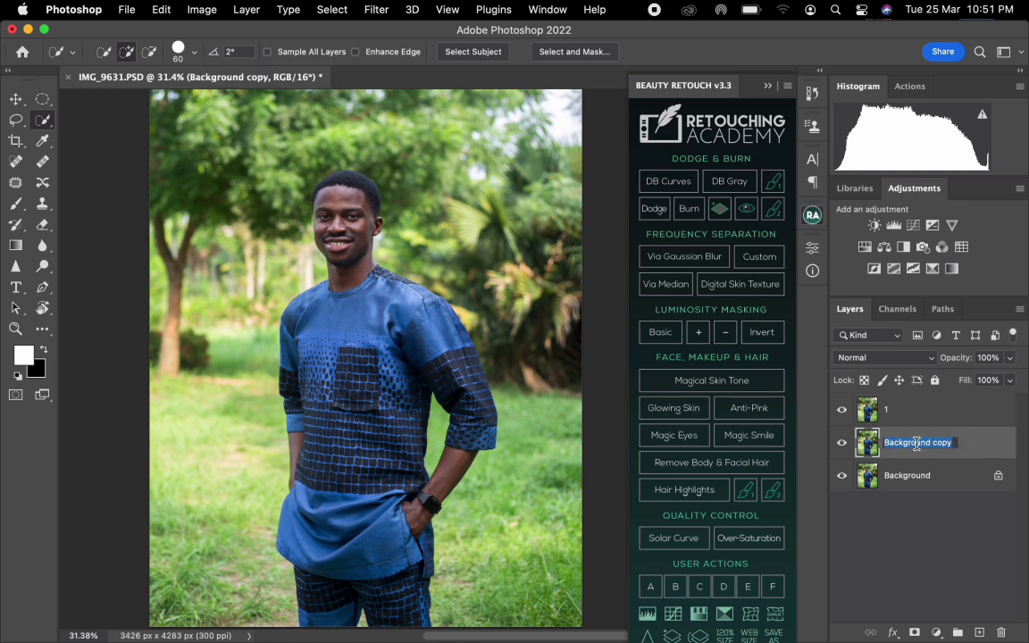
text(2)
key(Return)
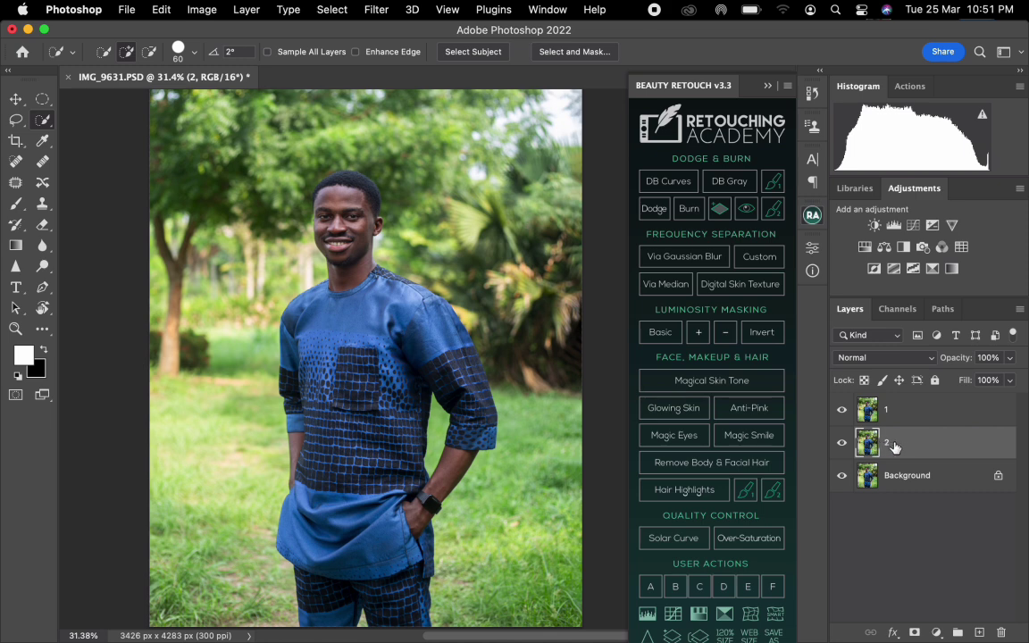
Hide layer 1 and apply a Gaussian Blur with a 4.0-pixel radius to layer 2.
click(842, 412)
click(376, 11)
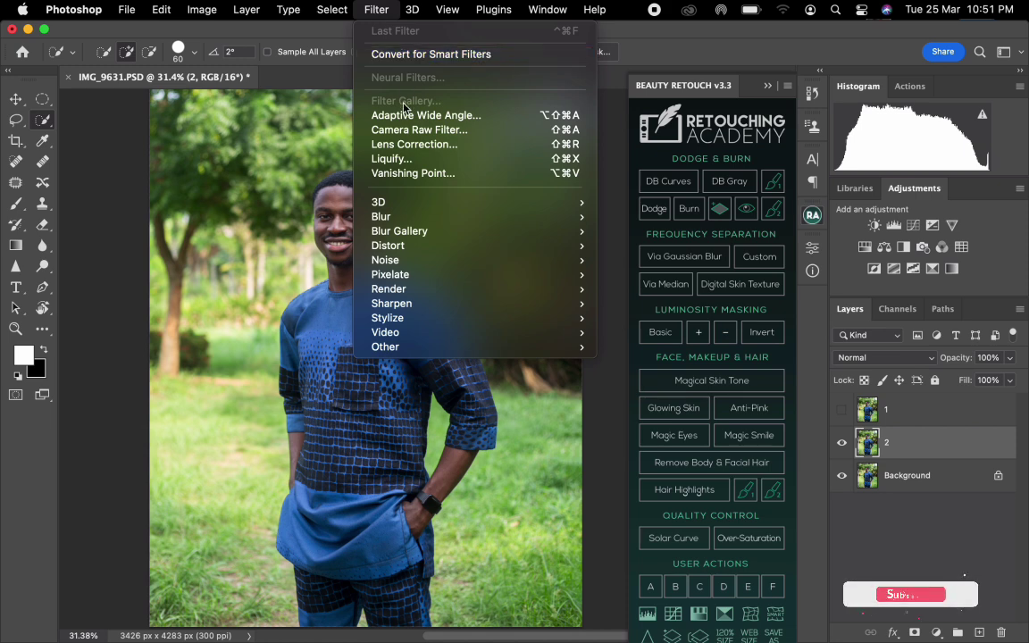
mouse_move(397, 217)
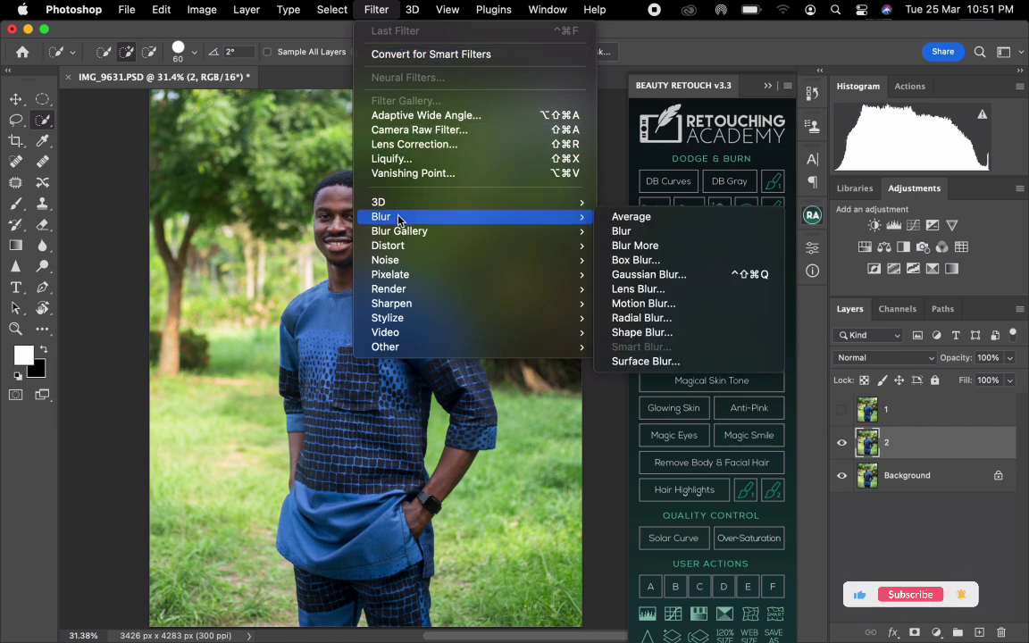
click(661, 274)
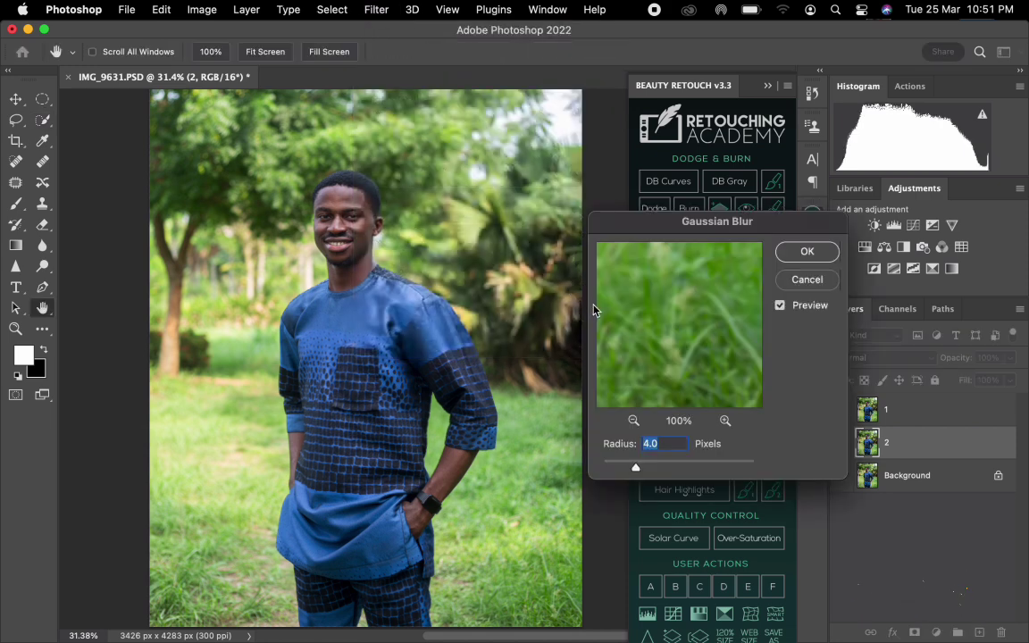
drag(694, 230, 376, 226)
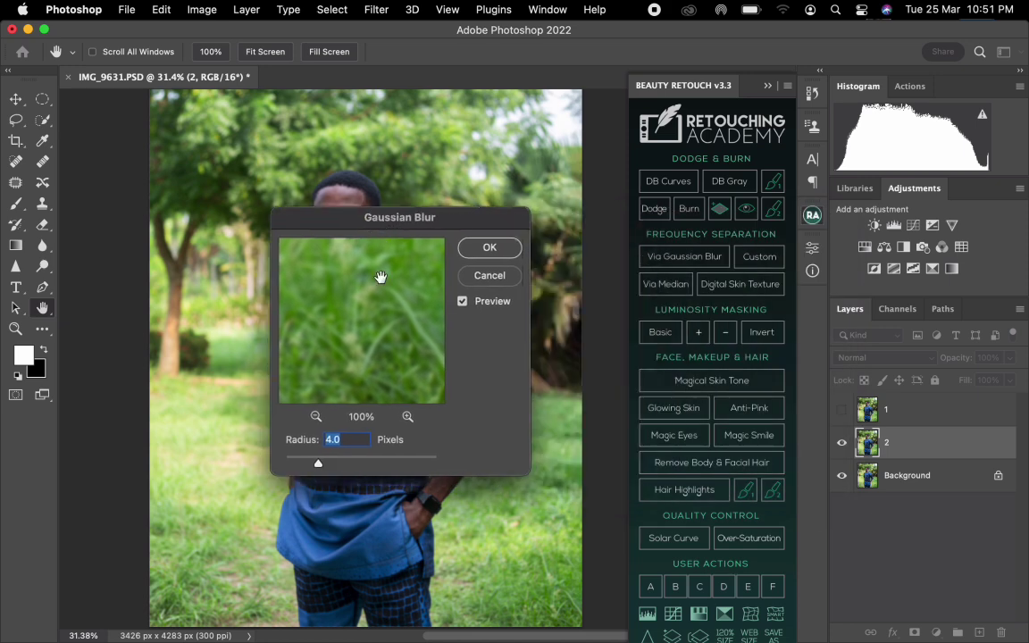
click(482, 276)
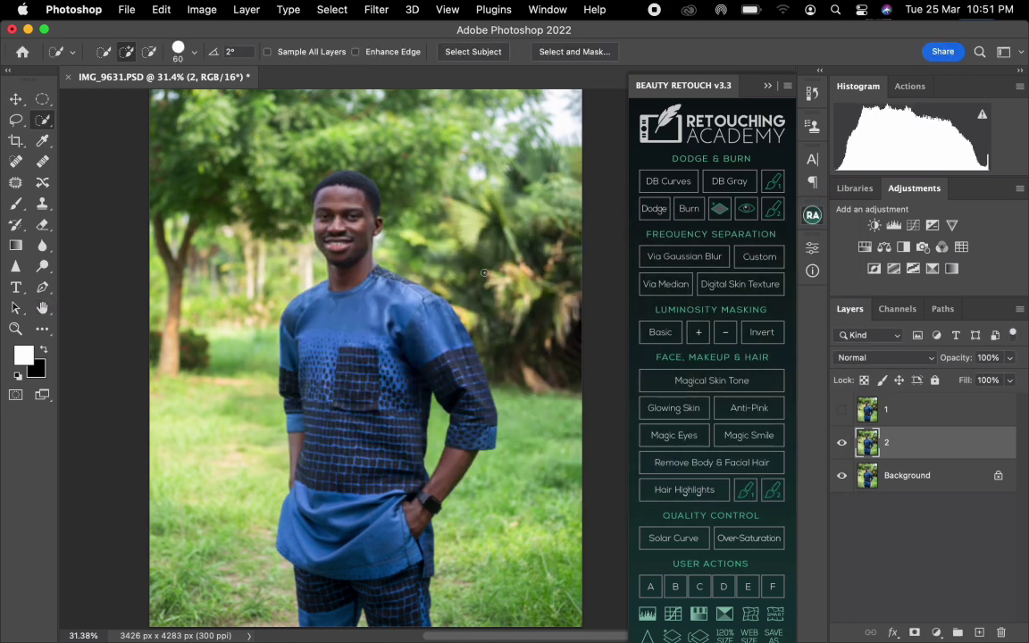
Compare the photo with layer 1 shown and hidden, leaving layer 1 visible and selected.
click(913, 420)
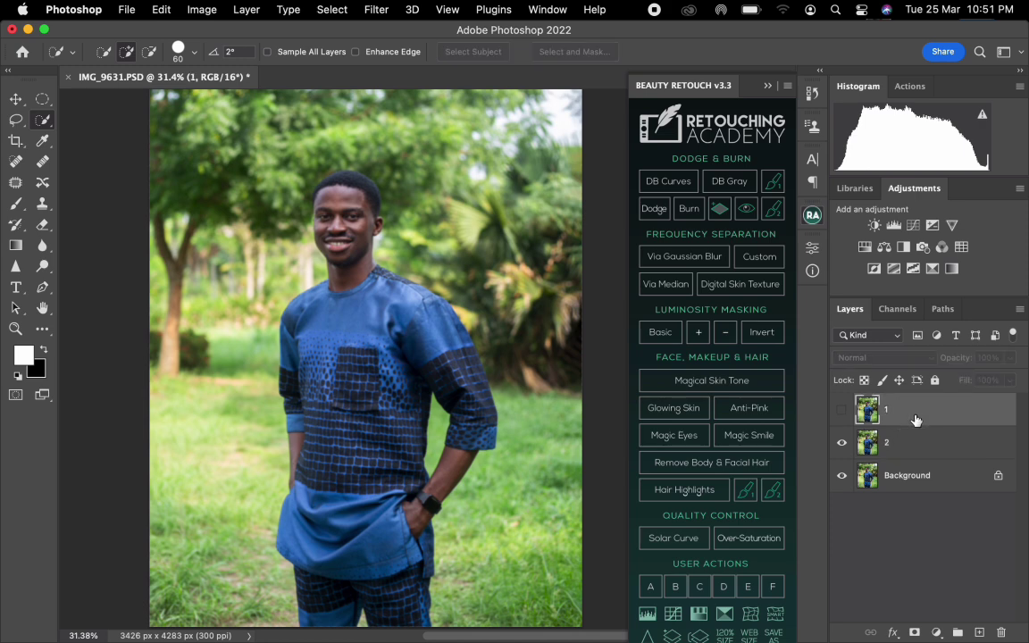
click(842, 412)
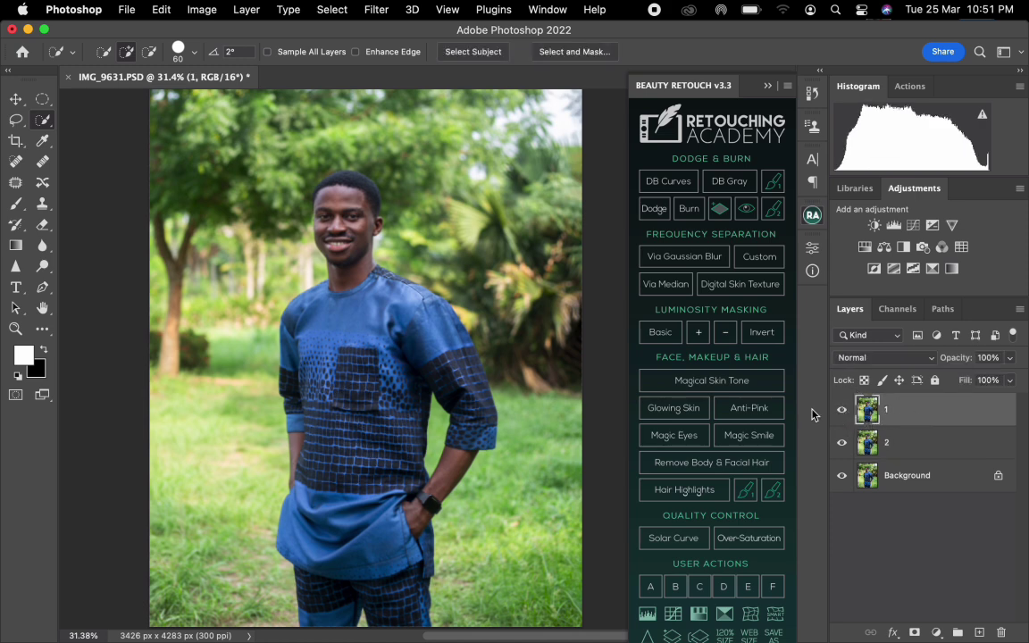
click(842, 411)
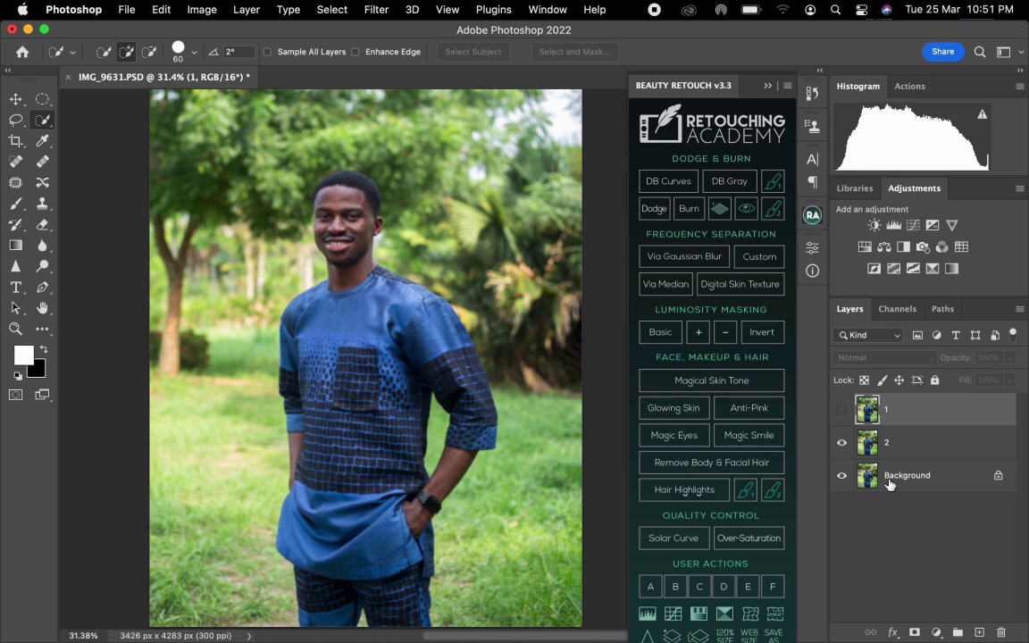
click(873, 446)
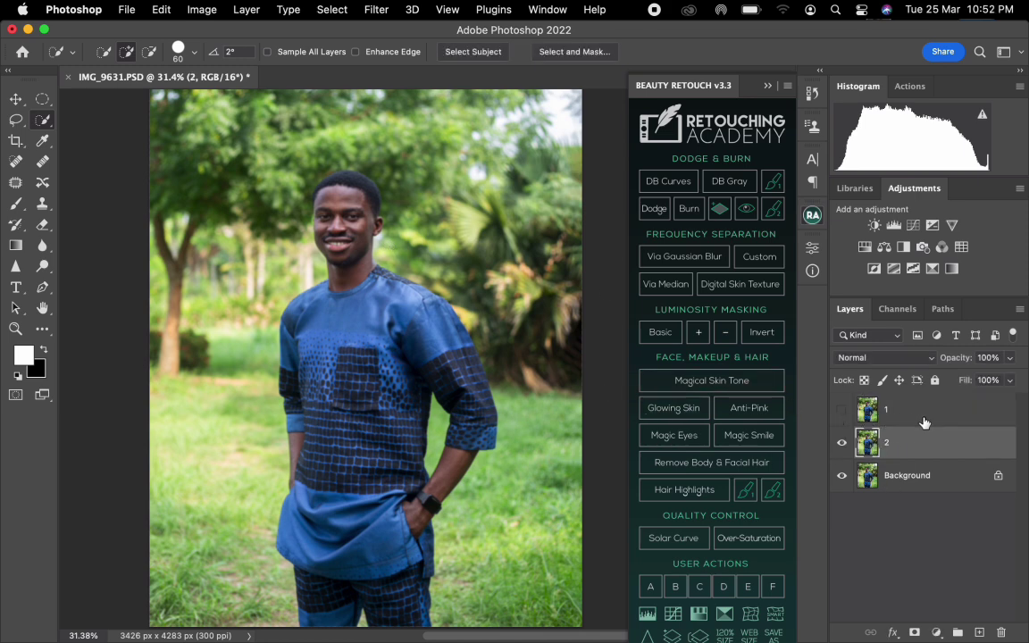
click(884, 413)
click(841, 412)
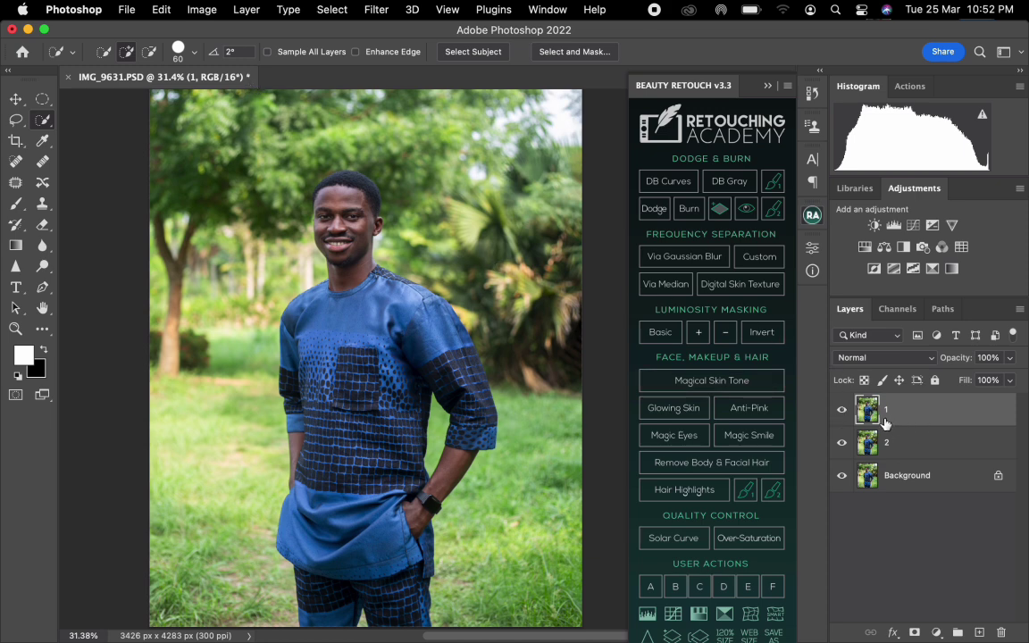
Use Apply Image on layer 1 with source layer 2, Subtract blending, scale 2 and offset 128, and set its blend mode to Linear Light.
click(246, 11)
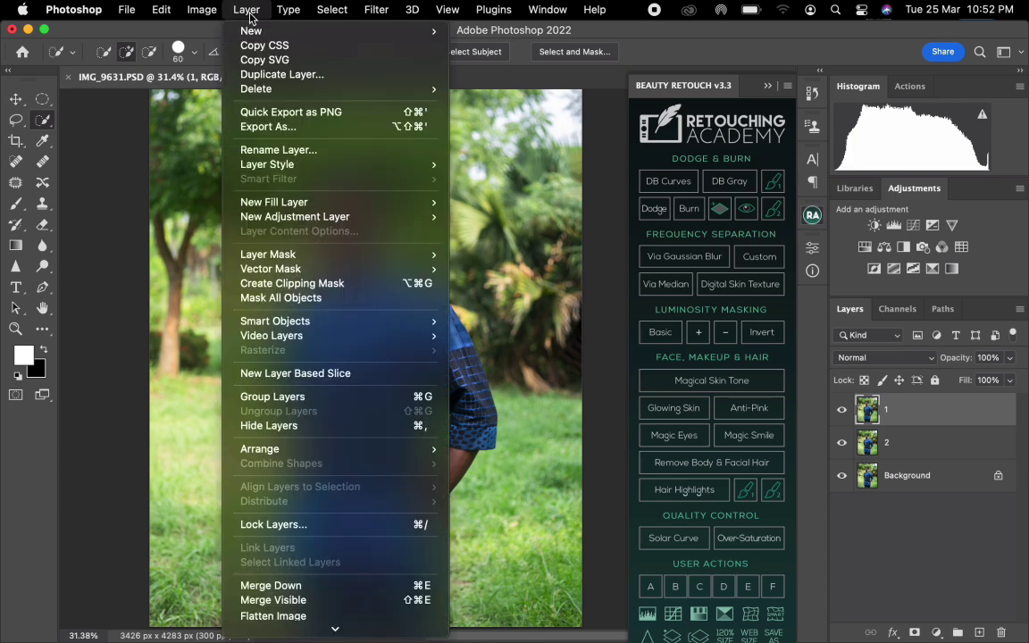
mouse_move(202, 11)
mouse_move(214, 62)
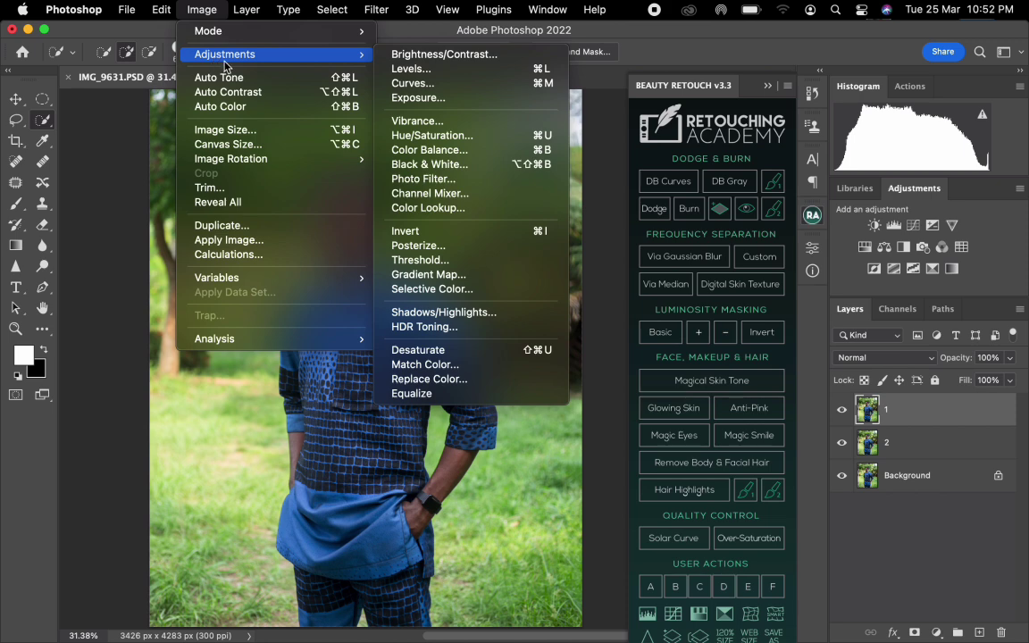
click(232, 242)
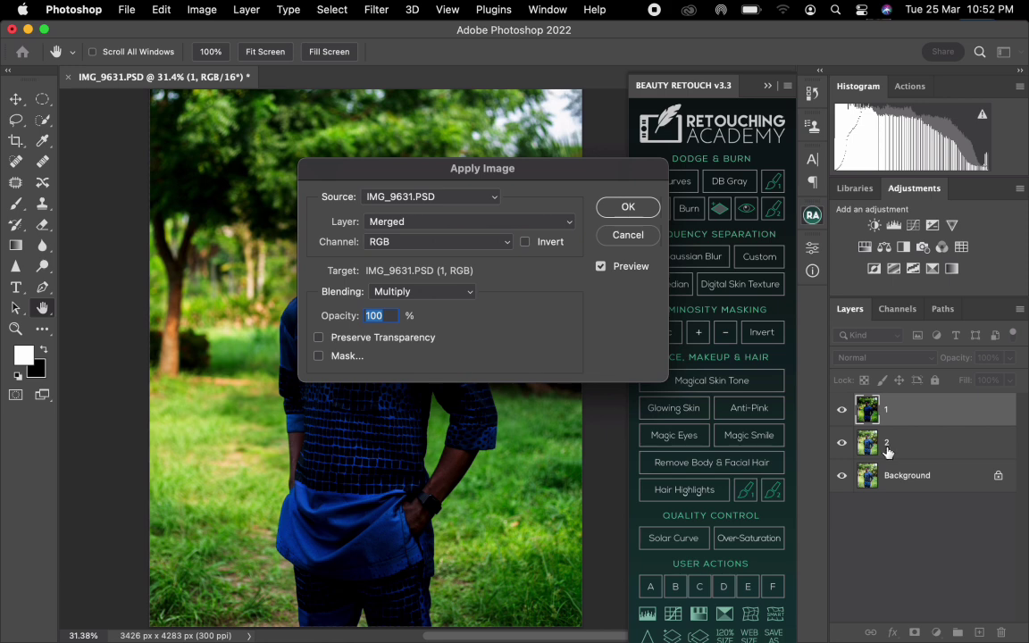
click(396, 221)
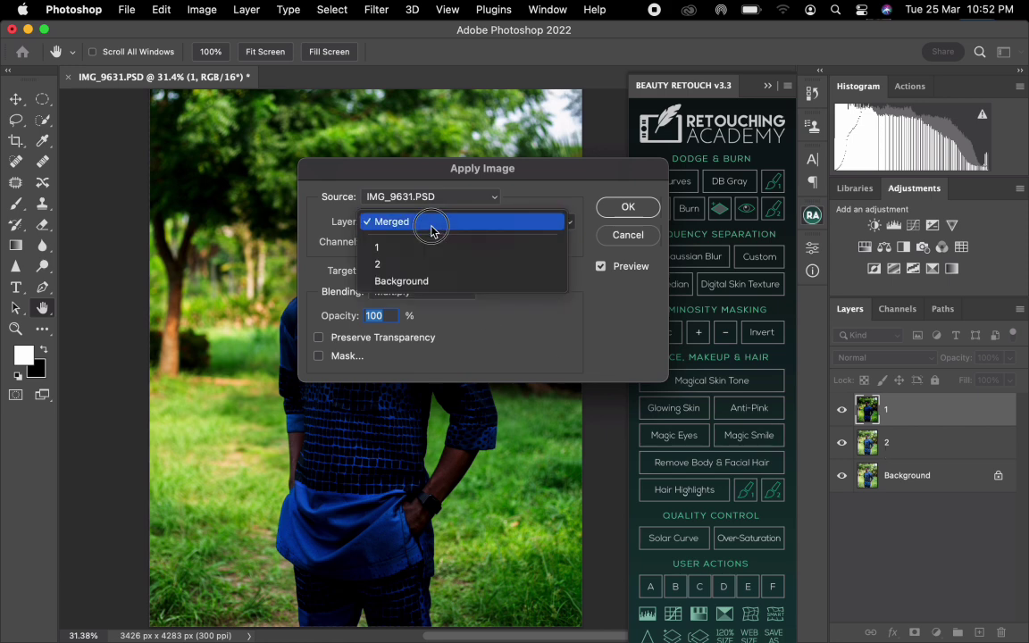
click(401, 264)
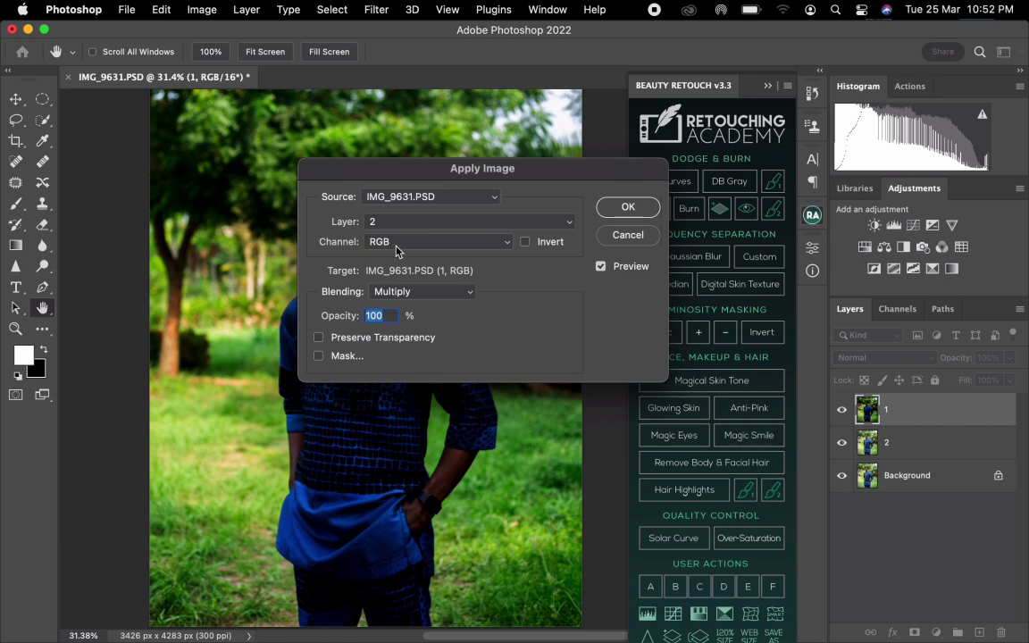
click(406, 295)
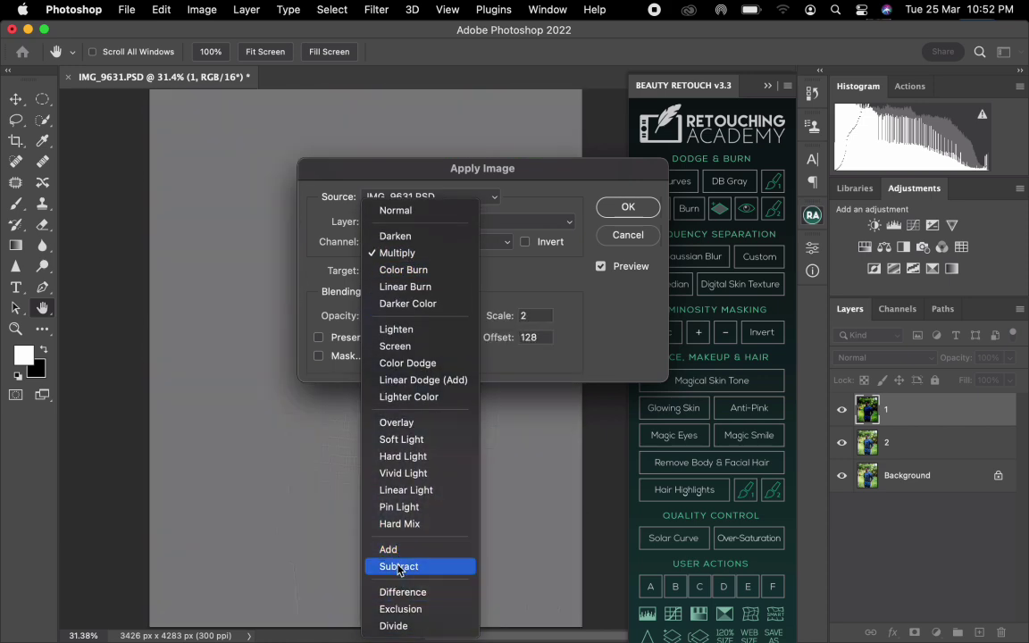
click(397, 566)
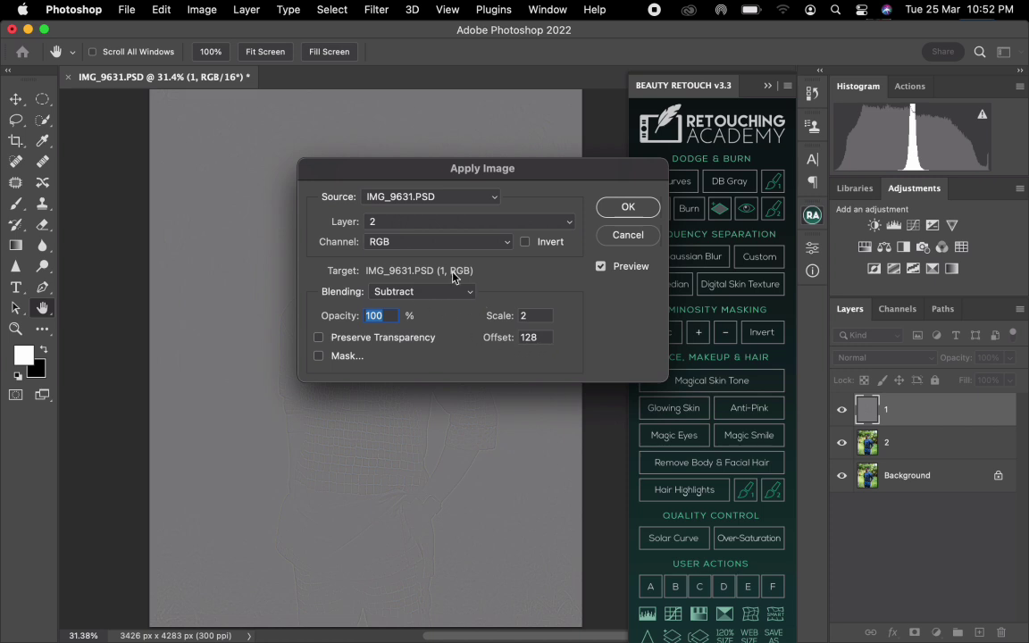
click(642, 206)
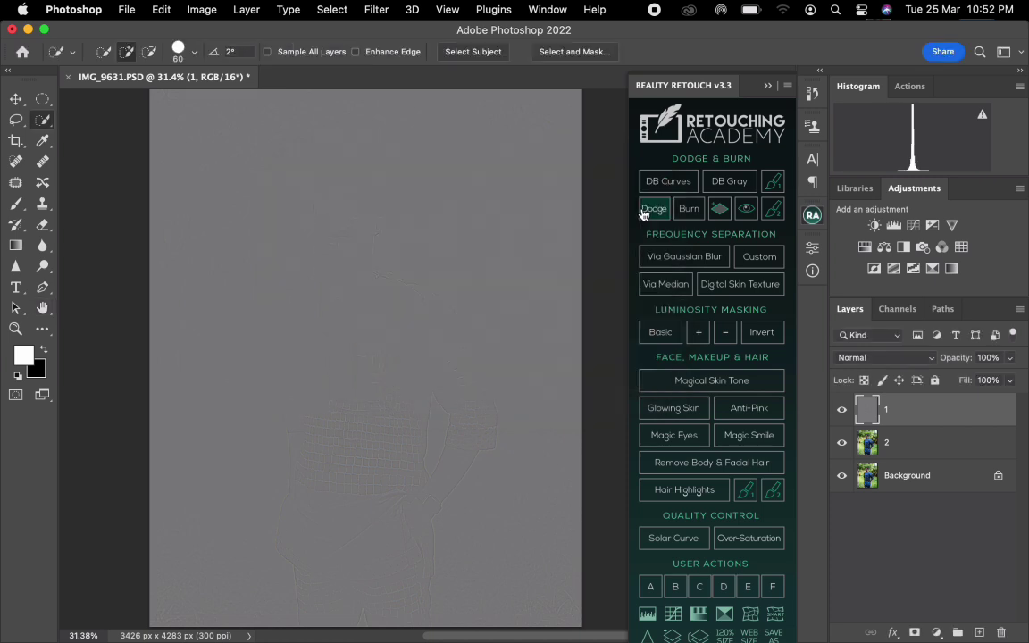
click(877, 364)
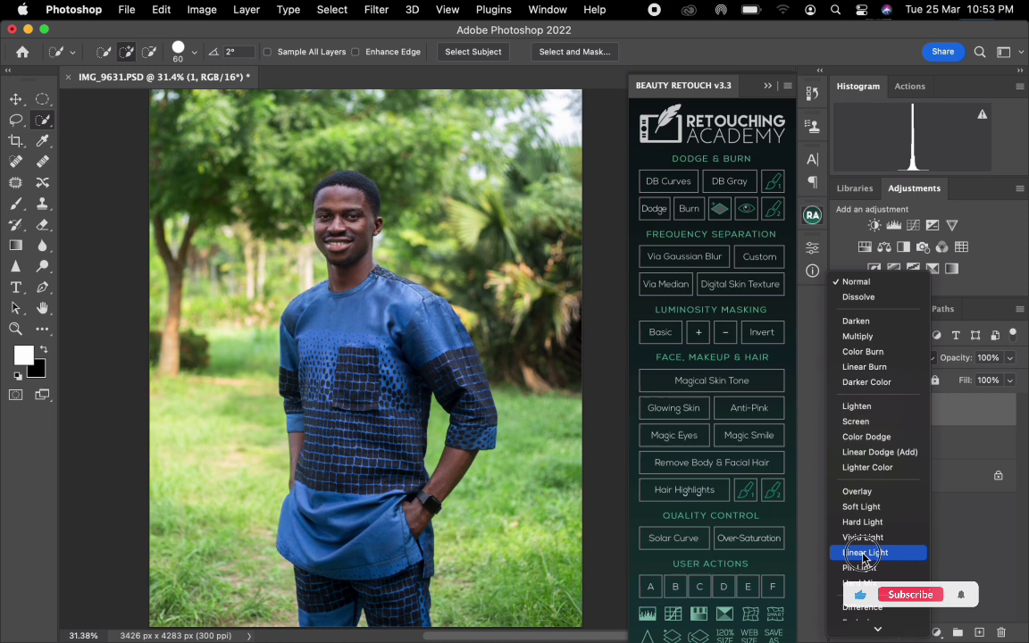
click(862, 556)
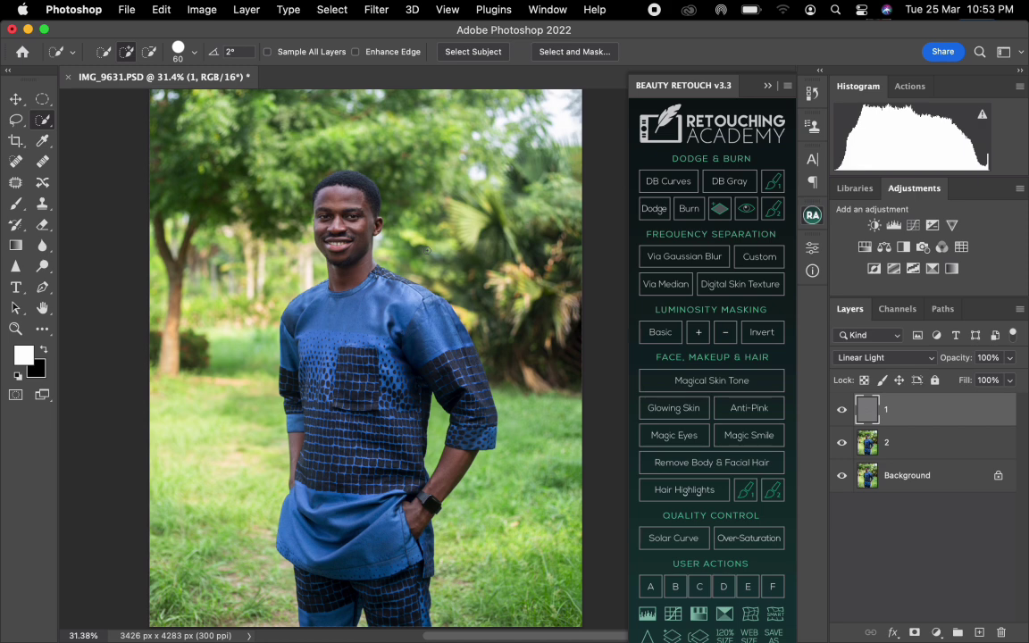
Group layers 1 and 2 and name the group FS.
shift+click(913, 451)
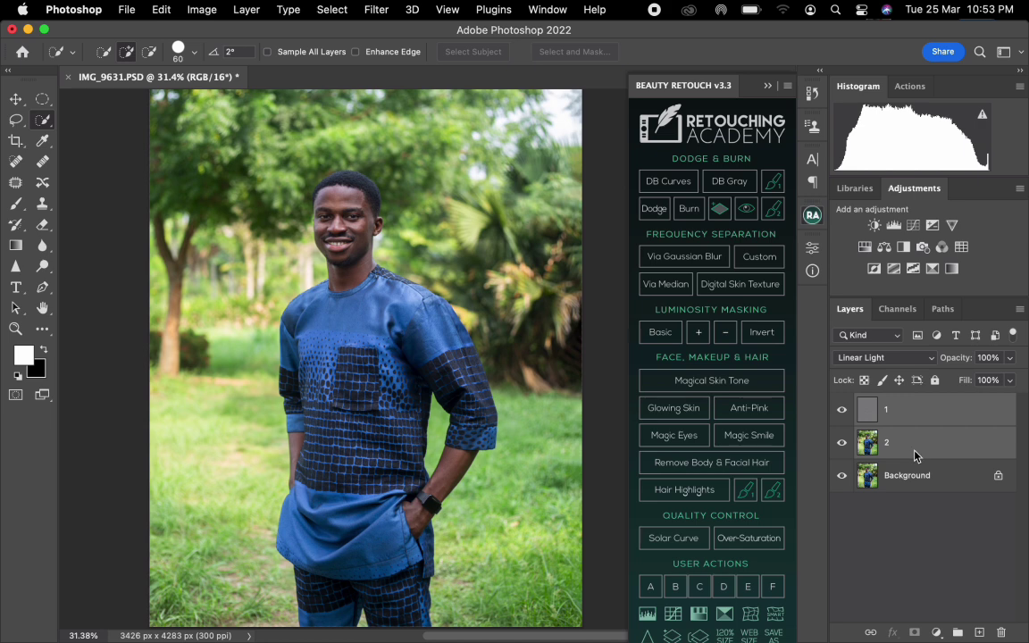
drag(944, 443, 953, 630)
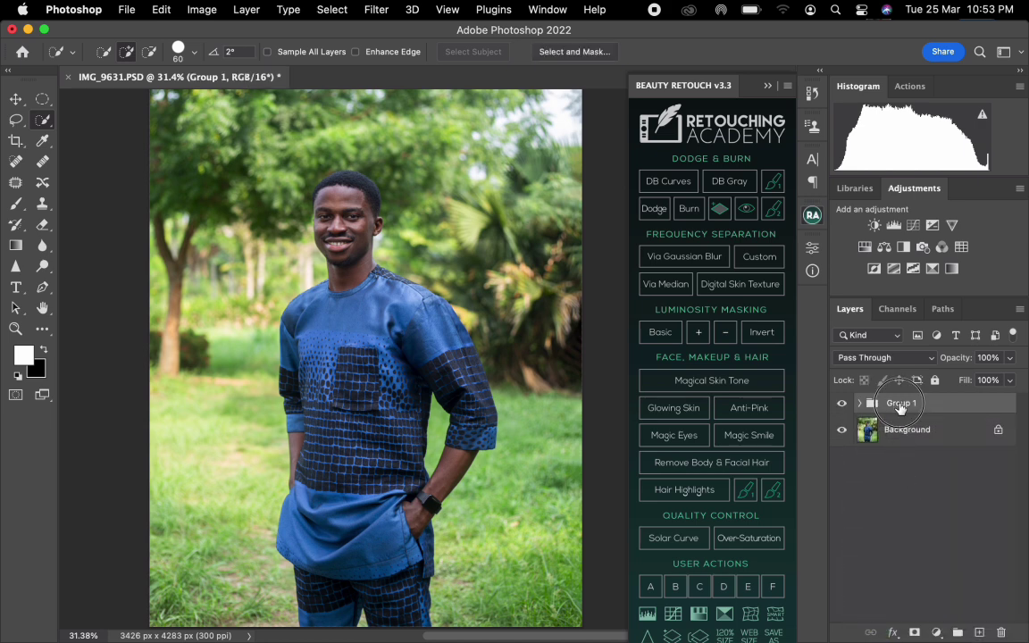
double_click(900, 403)
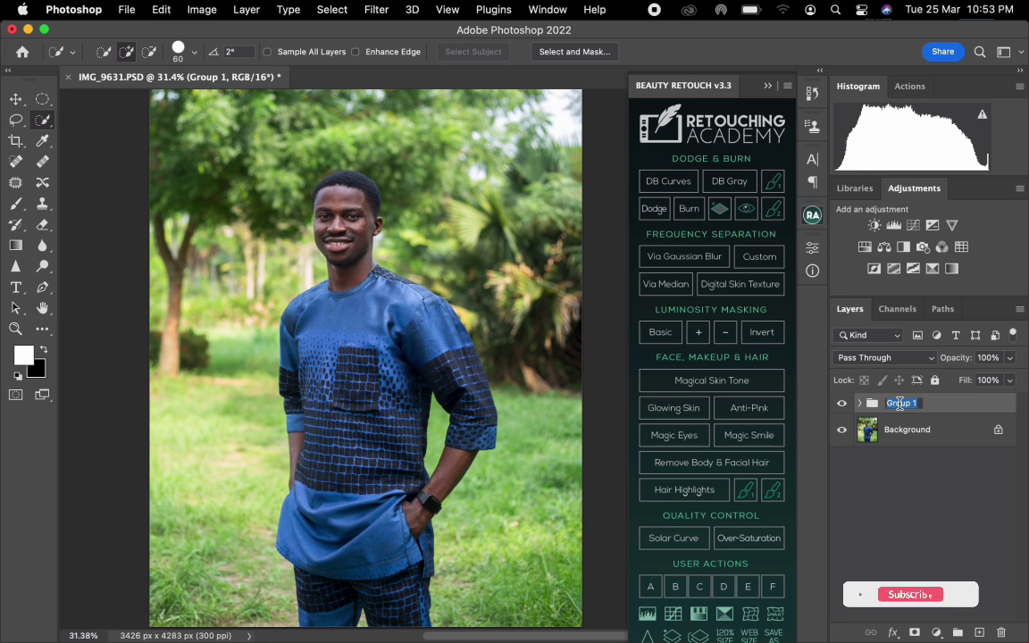
text(FS)
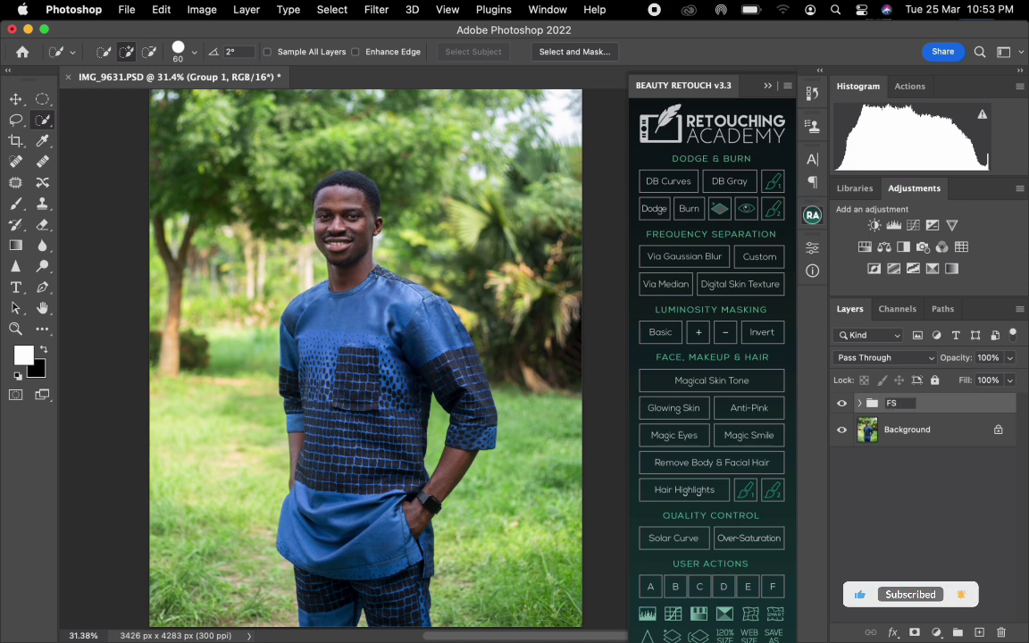
key(Return)
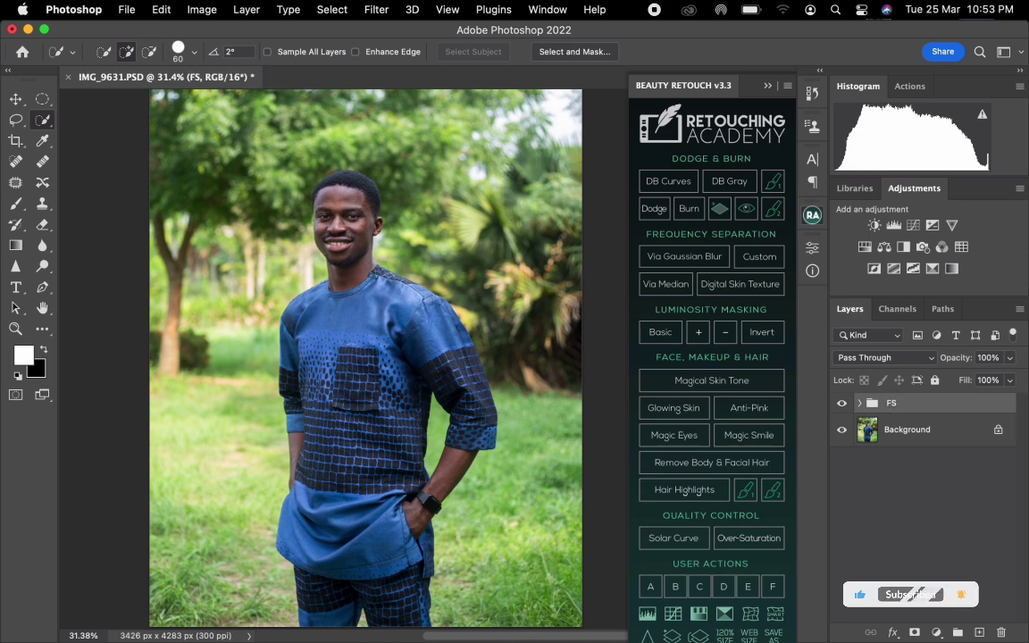
Clone clean skin texture over the forehead blemishes on layer 1 of the FS group, using the Clone Stamp at 9 pixels.
click(860, 405)
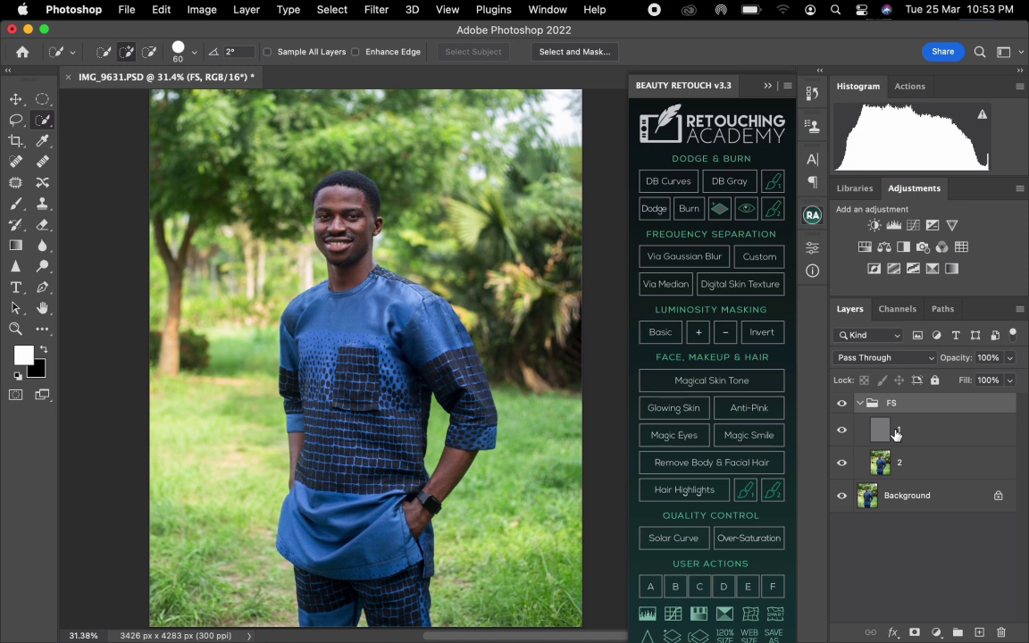
click(896, 433)
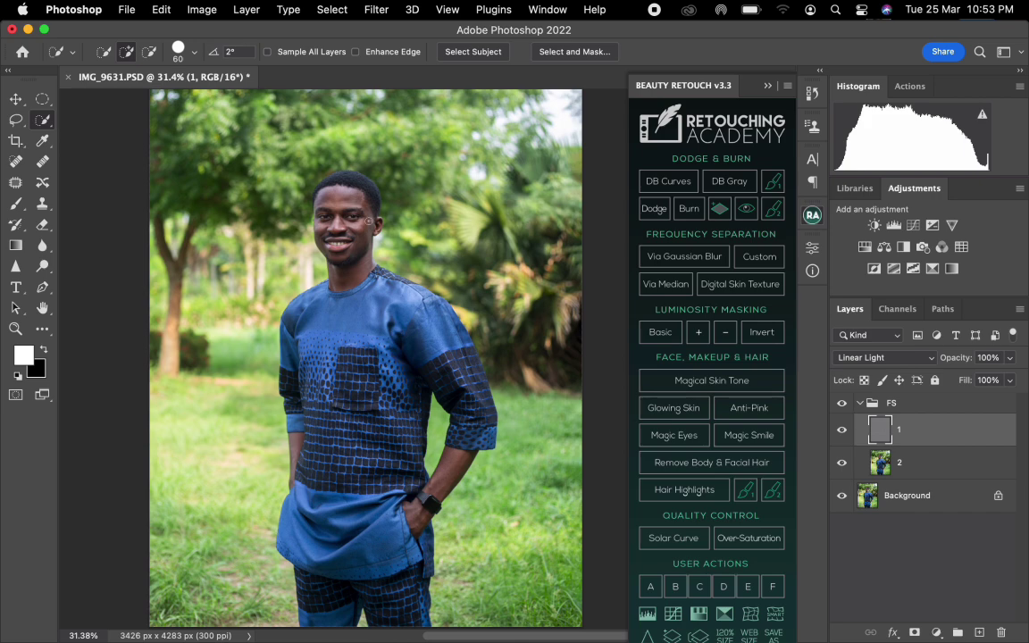
scroll(368, 220, up, 3)
scroll(350, 190, up, 5)
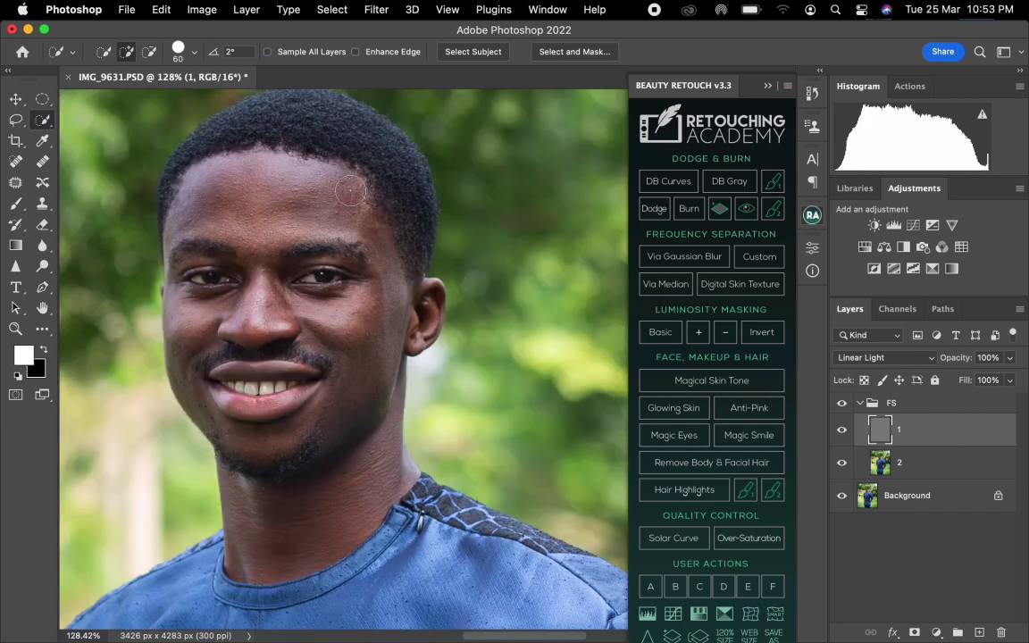
scroll(350, 190, down, 3)
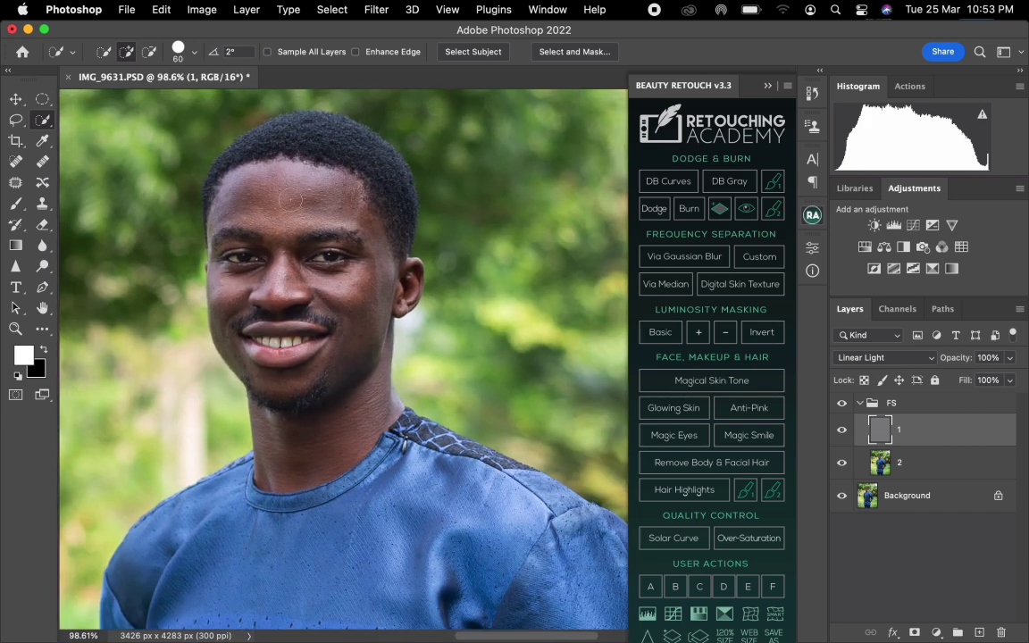
click(42, 204)
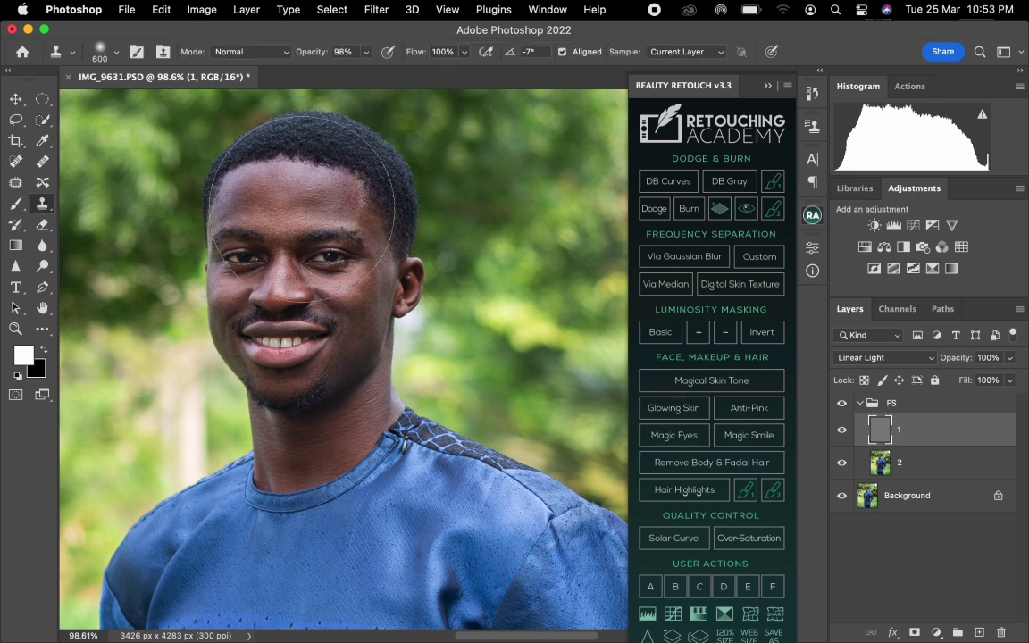
key(bracketleft)
key(bracketleft)
key(bracketleft)
key(bracketleft)
key(bracketleft)
key(bracketleft)
key(bracketleft)
key(bracketleft)
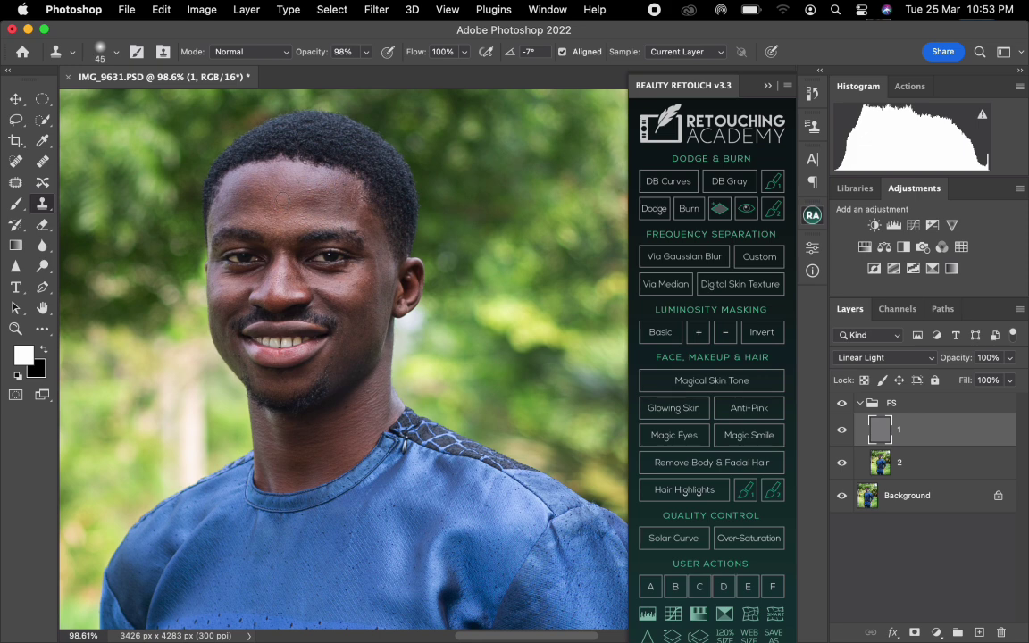
key(bracketleft)
key(bracketleft)
alt+click(302, 193)
alt+click(343, 203)
drag(352, 198, 349, 203)
alt+click(249, 192)
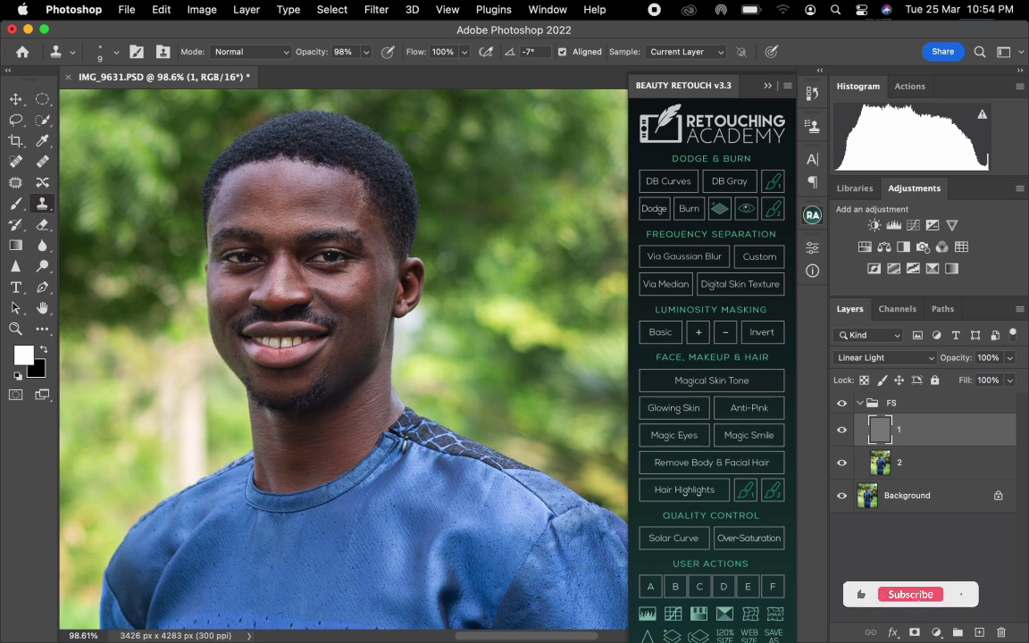
Clone clean texture over the blemishes on the cheek, chin and nose on layer 1 with the 9-pixel Clone Stamp.
alt+click(344, 288)
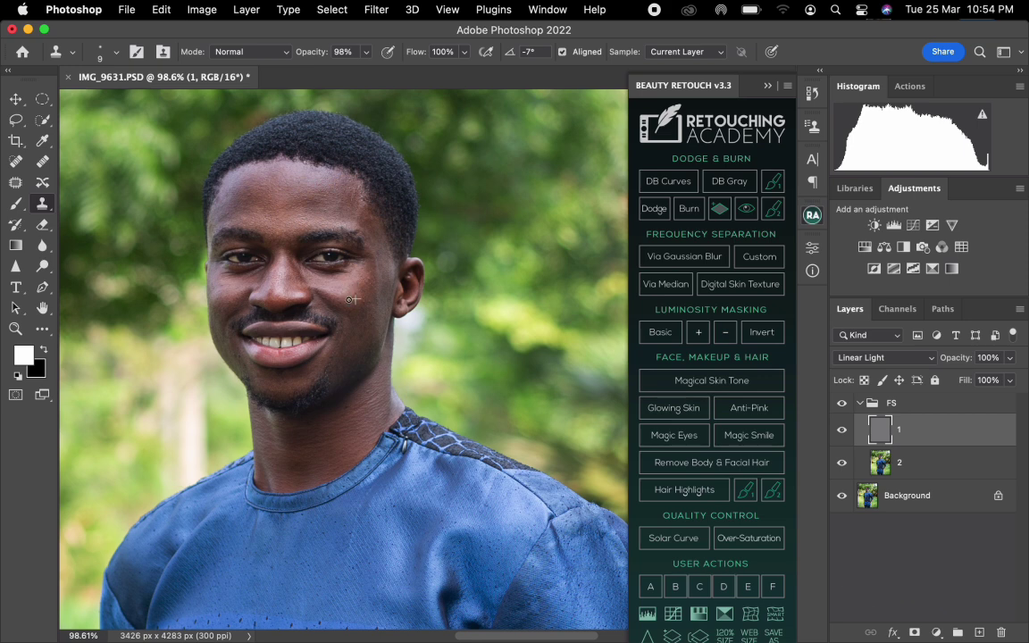
scroll(351, 299, up, 3)
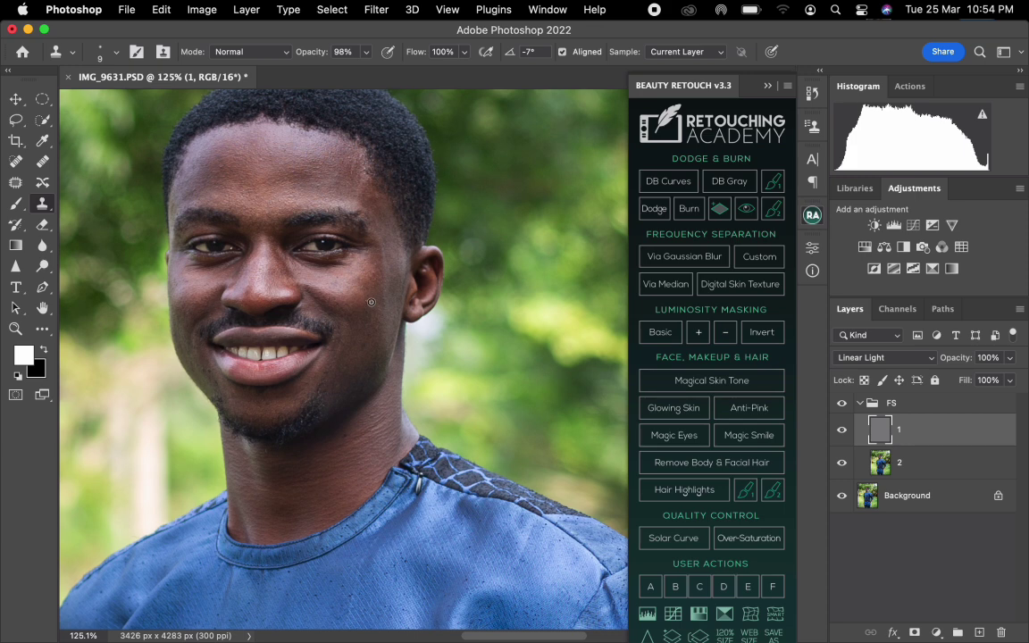
alt+click(373, 299)
alt+click(333, 444)
click(325, 437)
drag(287, 281, 290, 301)
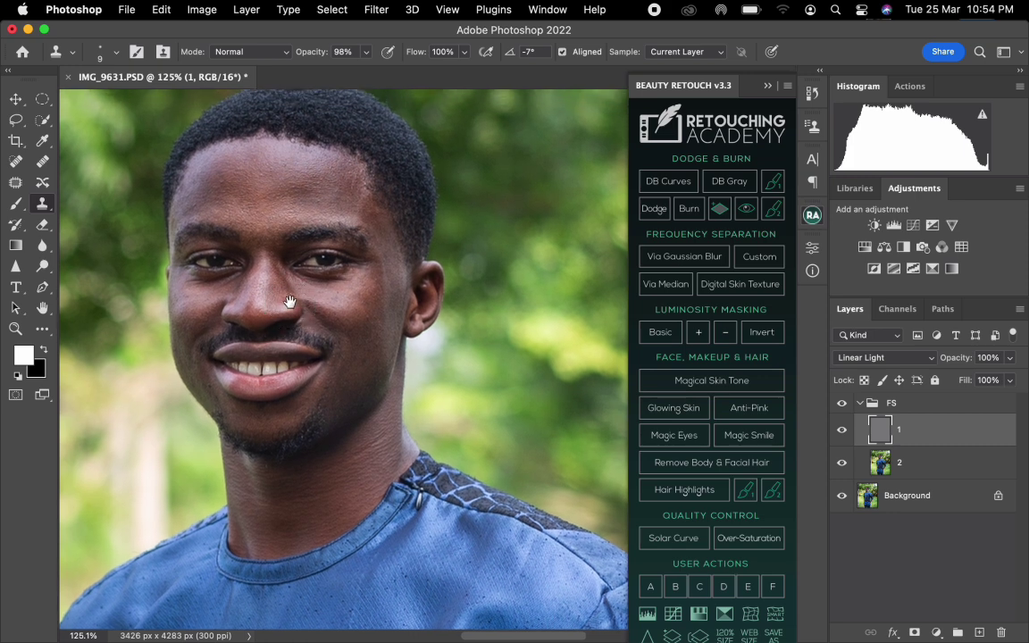
Select layer 2 and set up the Mixer Brush with a clean, unloaded brush.
click(920, 471)
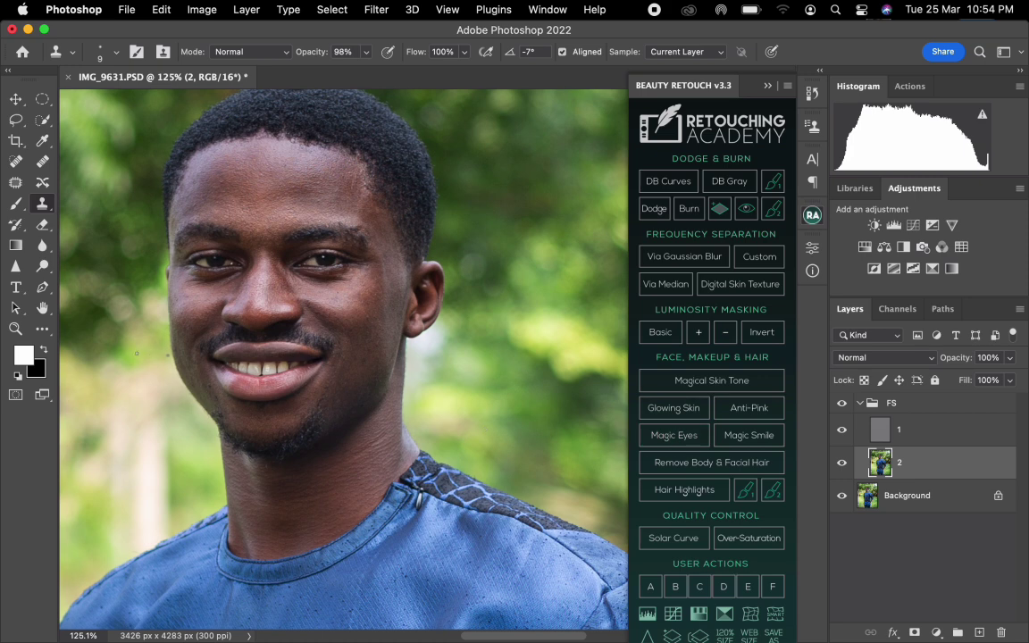
click(41, 330)
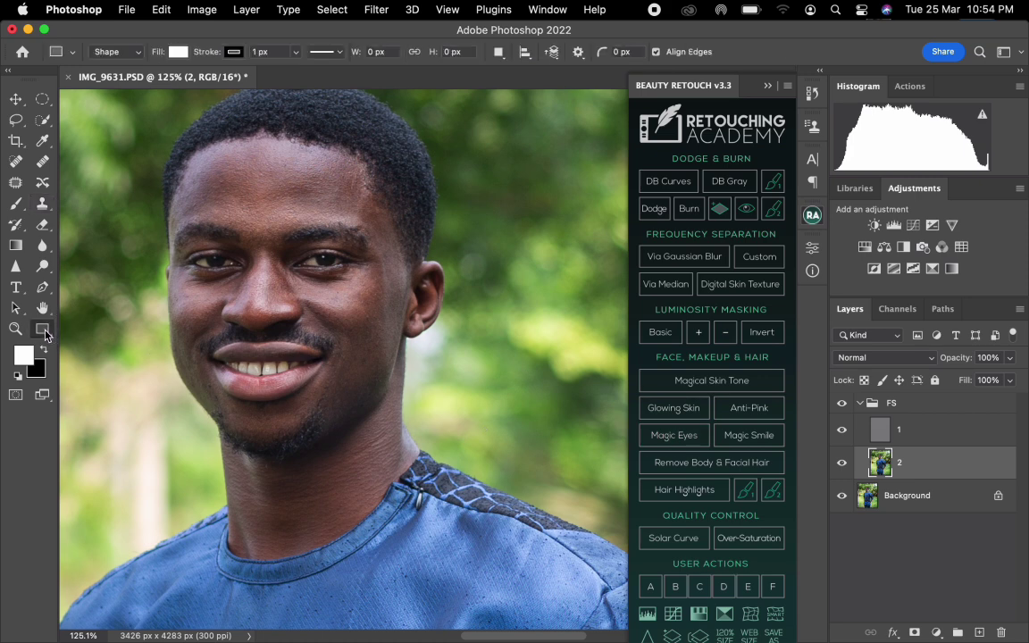
right_click(45, 334)
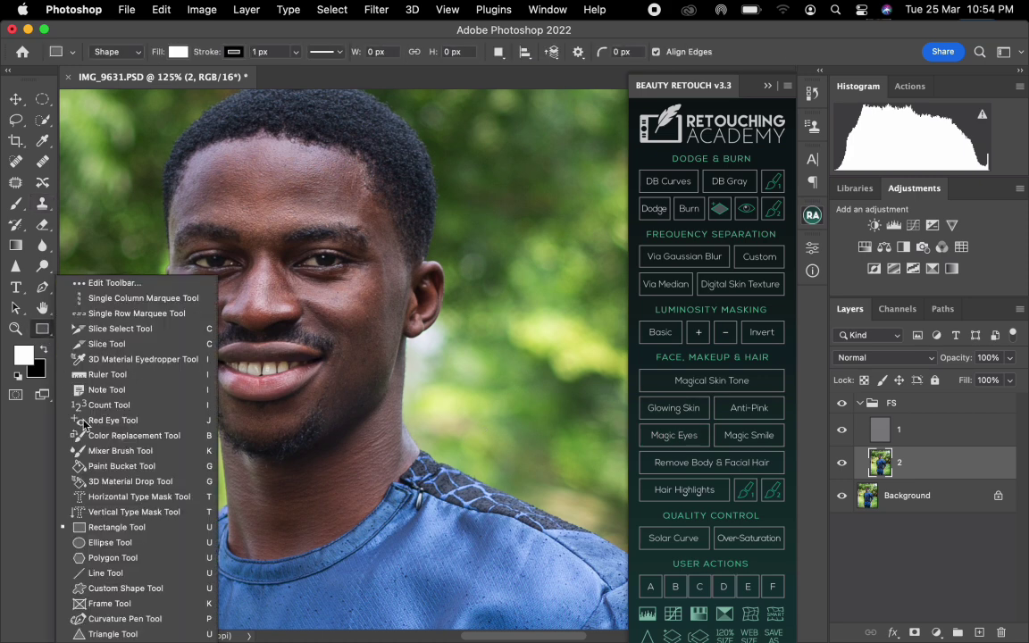
click(119, 450)
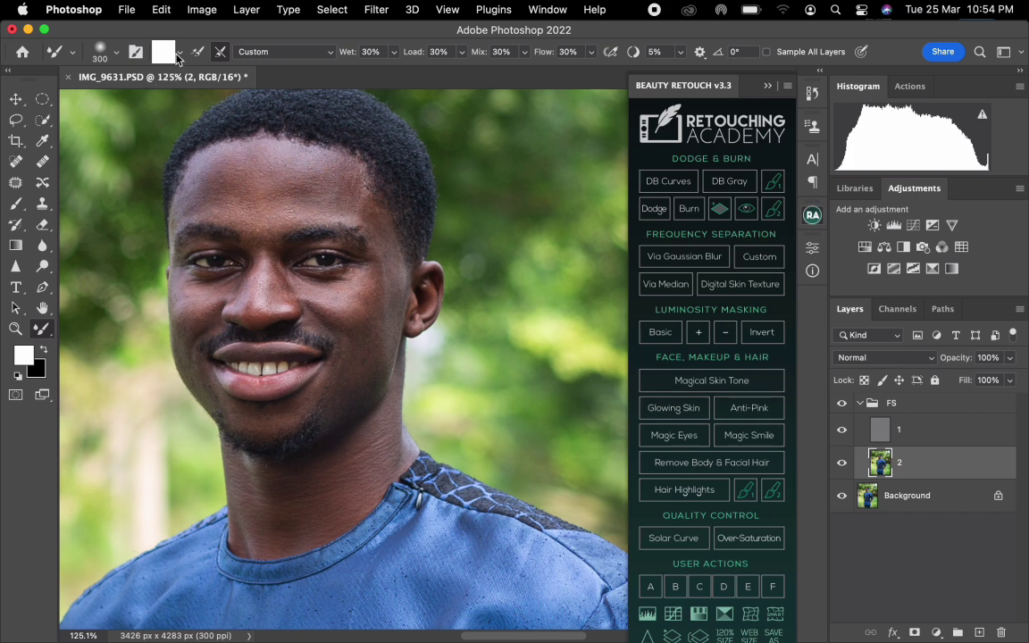
click(178, 56)
click(183, 83)
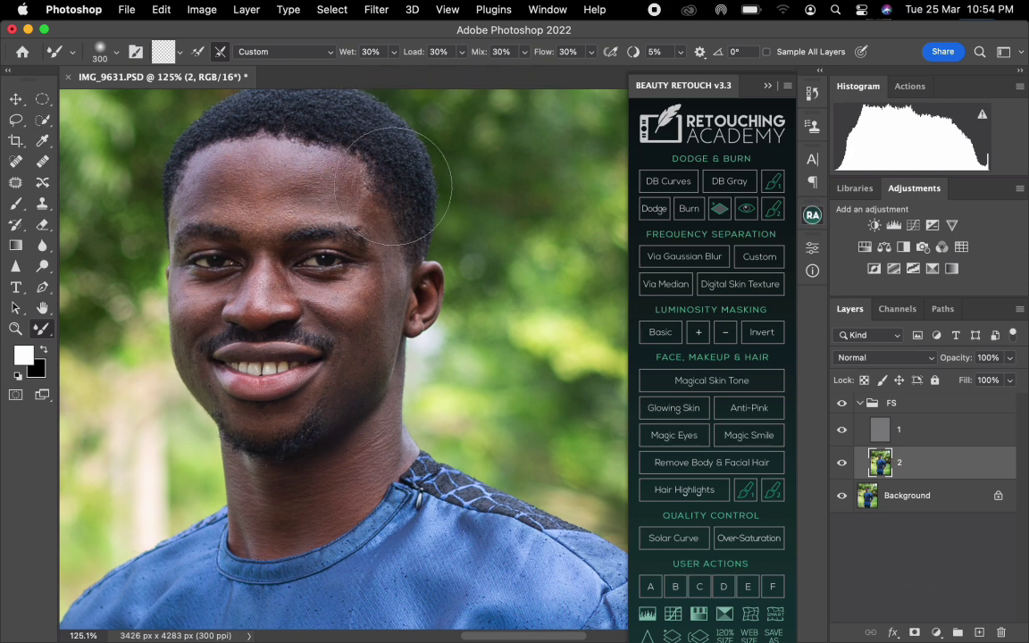
Blend the forehead tones on layer 2 with the Mixer Brush, varying the brush size between 45 and 150 pixels.
key(bracketleft)
key(bracketleft)
key(bracketleft)
key(bracketleft)
key(bracketleft)
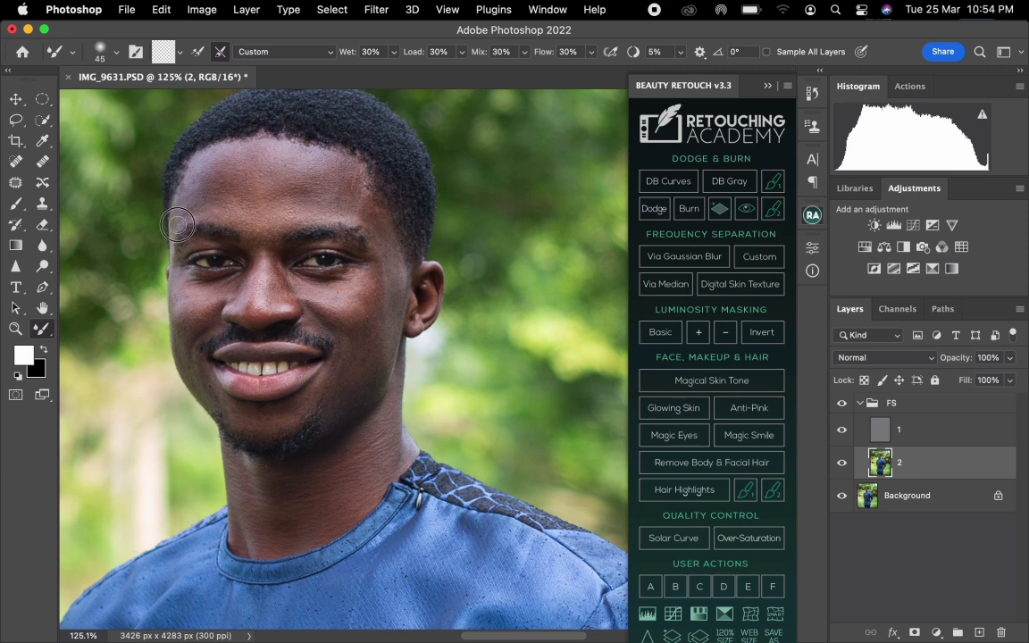
key(bracketright)
key(bracketright)
key(bracketright)
key(bracketright)
key(bracketright)
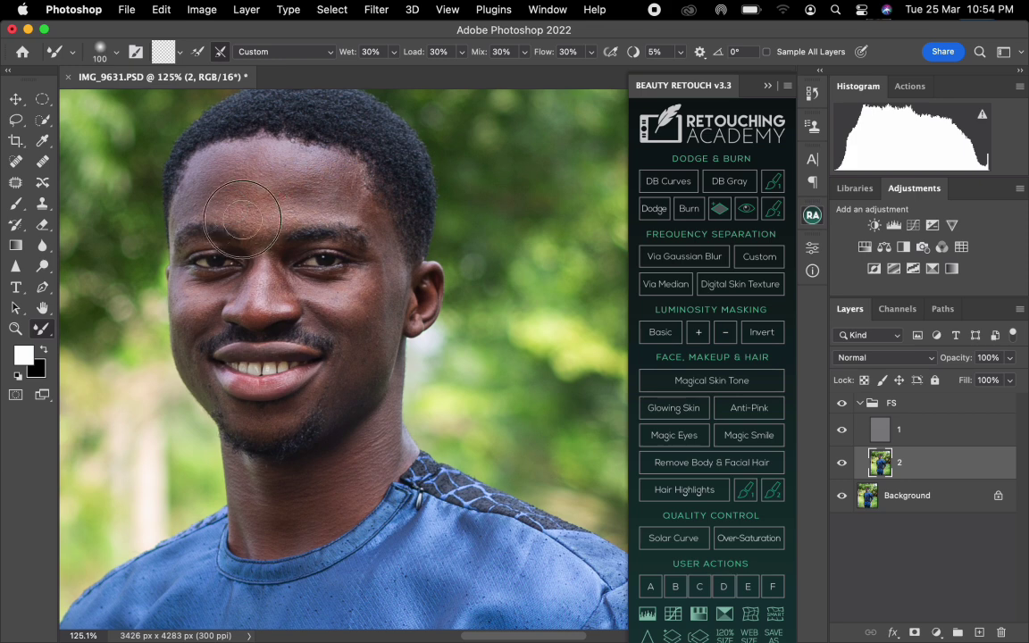
key(bracketright)
key(bracketright)
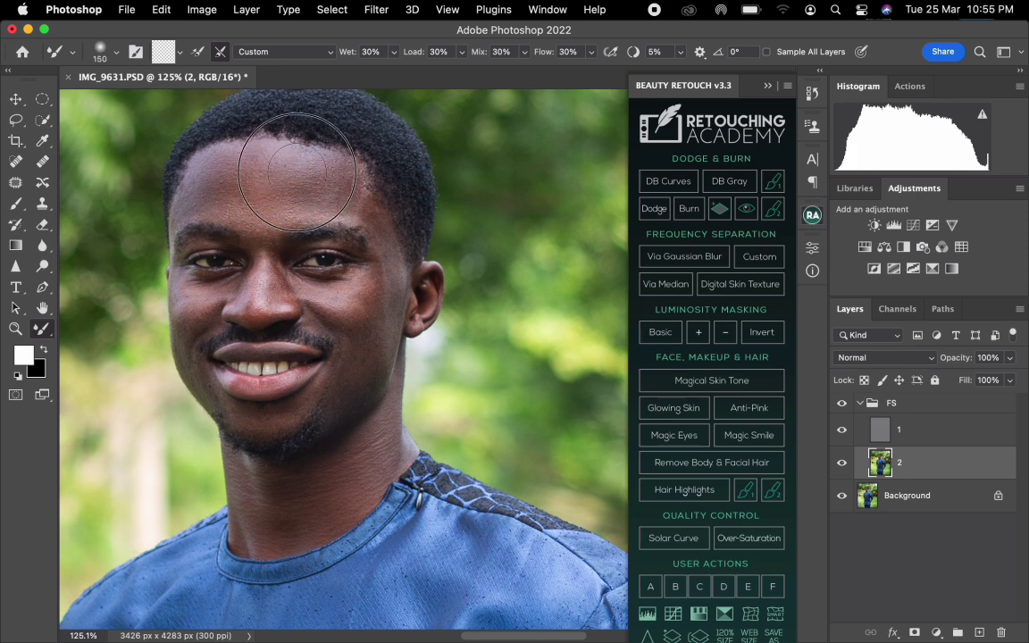
key(bracketright)
mouse_move(230, 176)
mouse_down()
mouse_move(259, 173)
mouse_move(300, 198)
mouse_up()
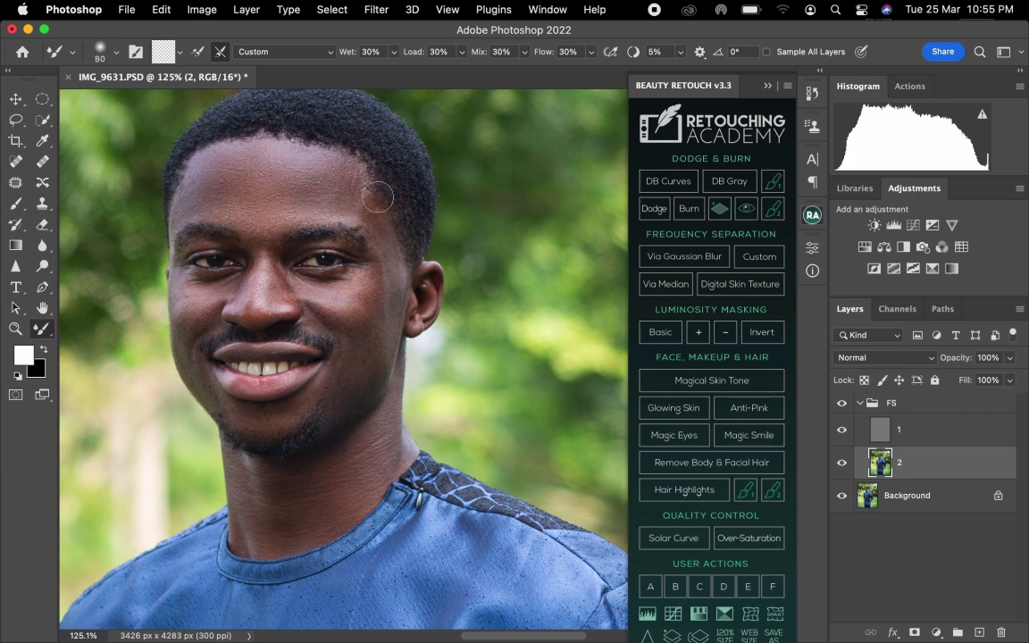
Blend the skin around the brows with the Mixer Brush at about 50 pixels, and undo the last two strokes at the nose bridge.
key(bracketleft)
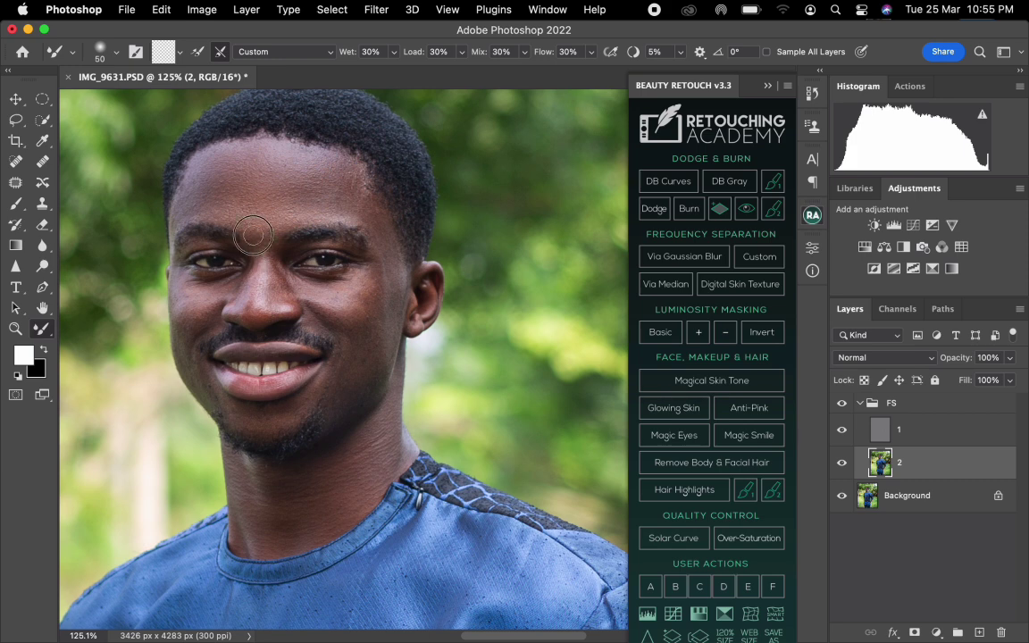
key(bracketright)
key(bracketright)
key(bracketright)
key(bracketright)
key(bracketleft)
key(bracketleft)
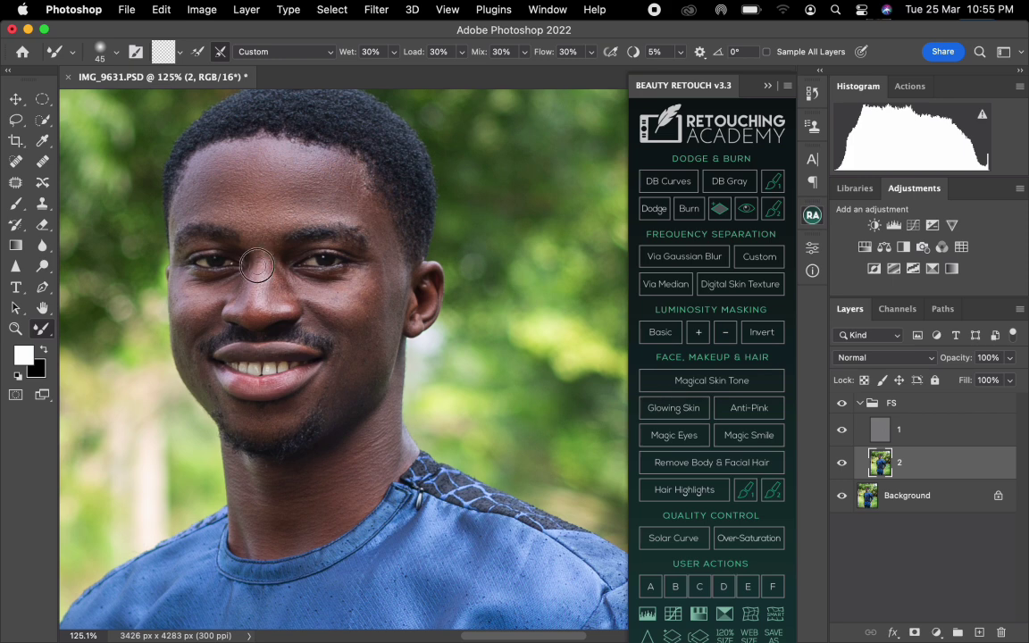
key(super+z)
key(super+z)
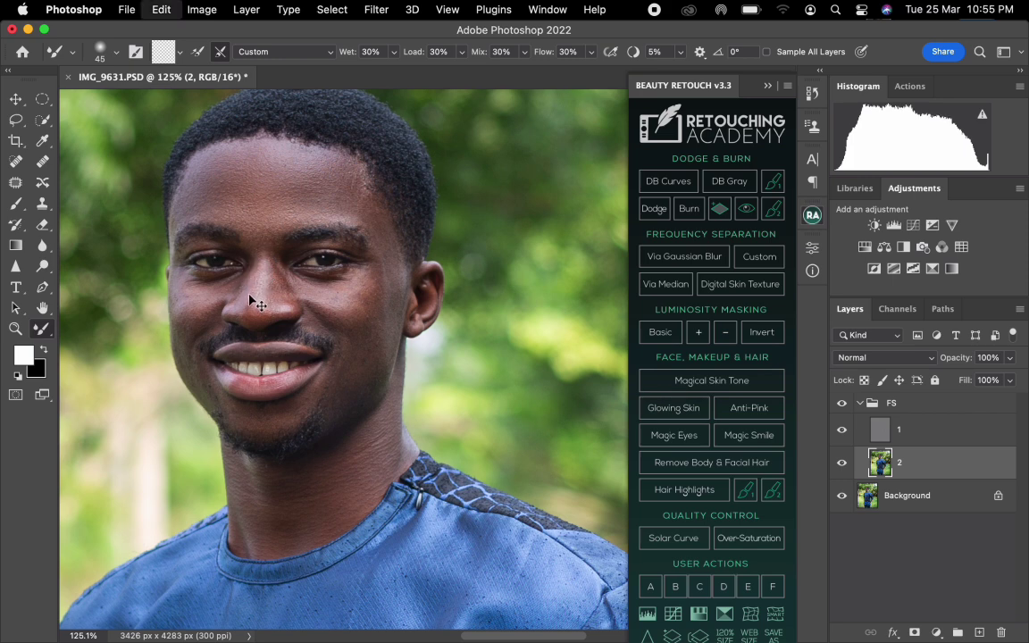
Blend the nose, under-eye and cheek tones on the ear side of the face, enlarging the Mixer Brush from 35 to 100 pixels.
key(bracketleft)
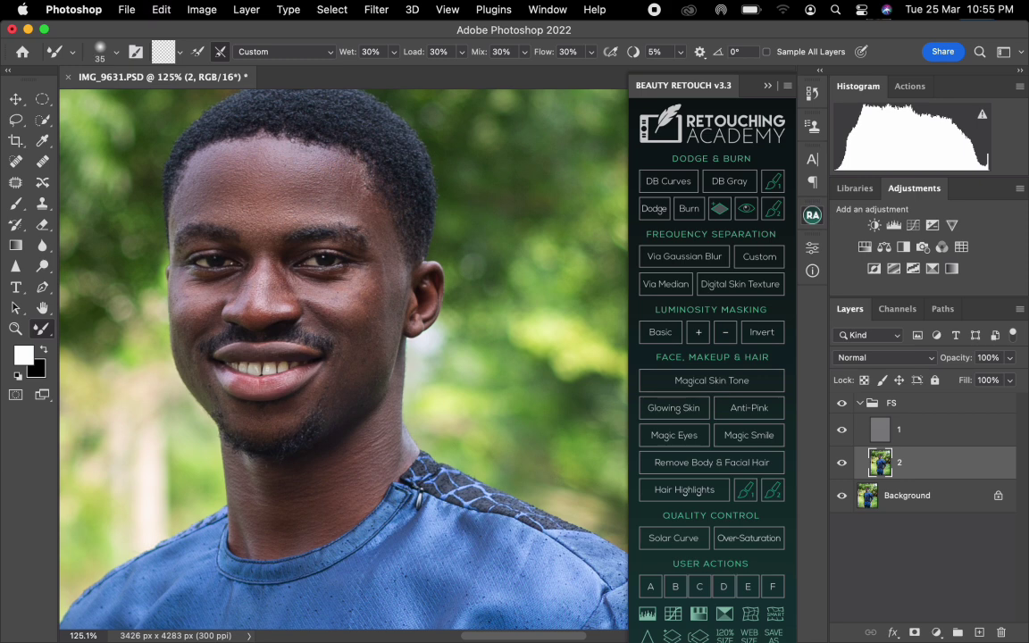
key(bracketright)
key(bracketright)
key(bracketright)
key(bracketright)
key(bracketright)
key(bracketright)
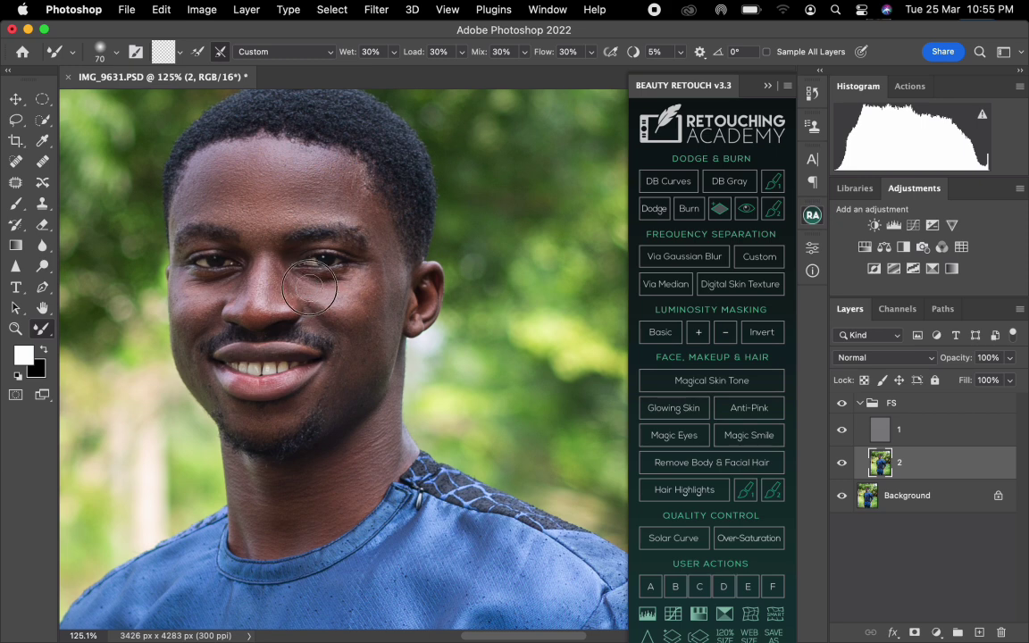
key(bracketright)
key(bracketright)
key(bracketright)
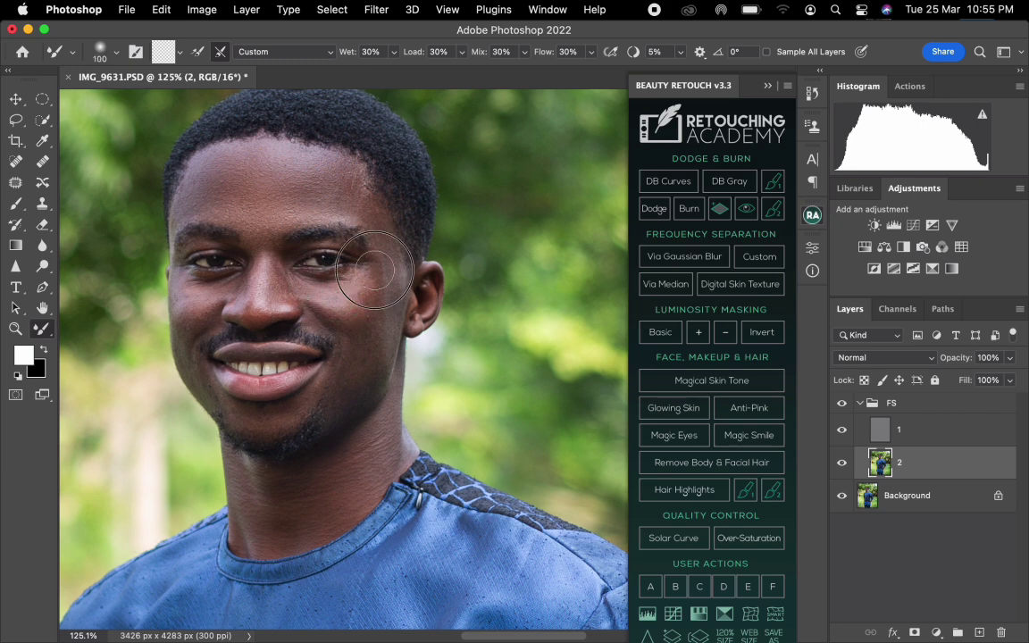
key(bracketright)
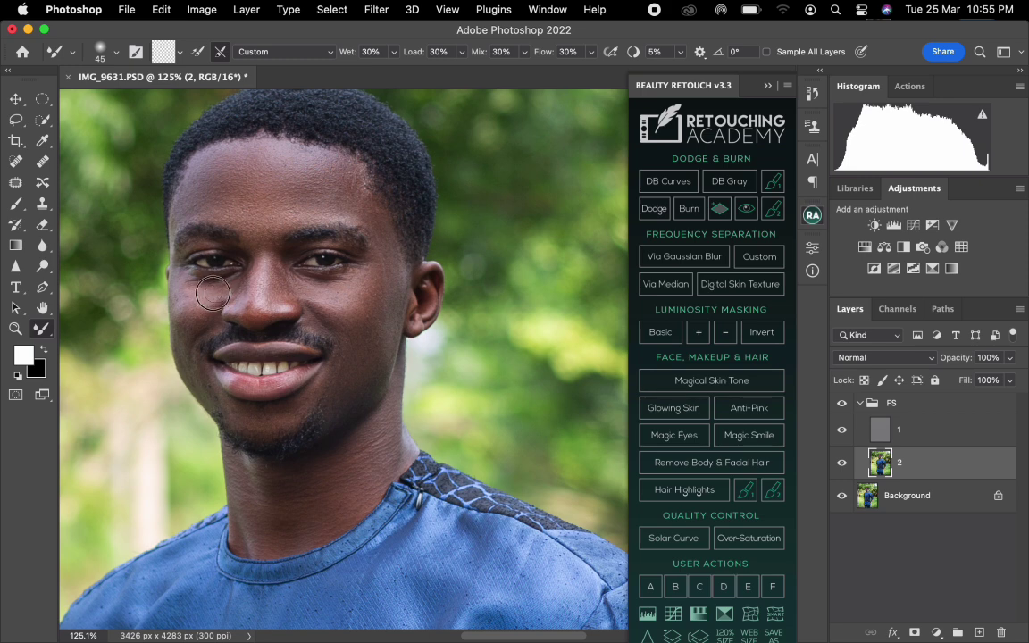
Blend the under-eye and cheek tones on the side of the face away from the visible ear with a 45- to 80-pixel Mixer Brush.
key(bracketright)
key(bracketright)
key(bracketright)
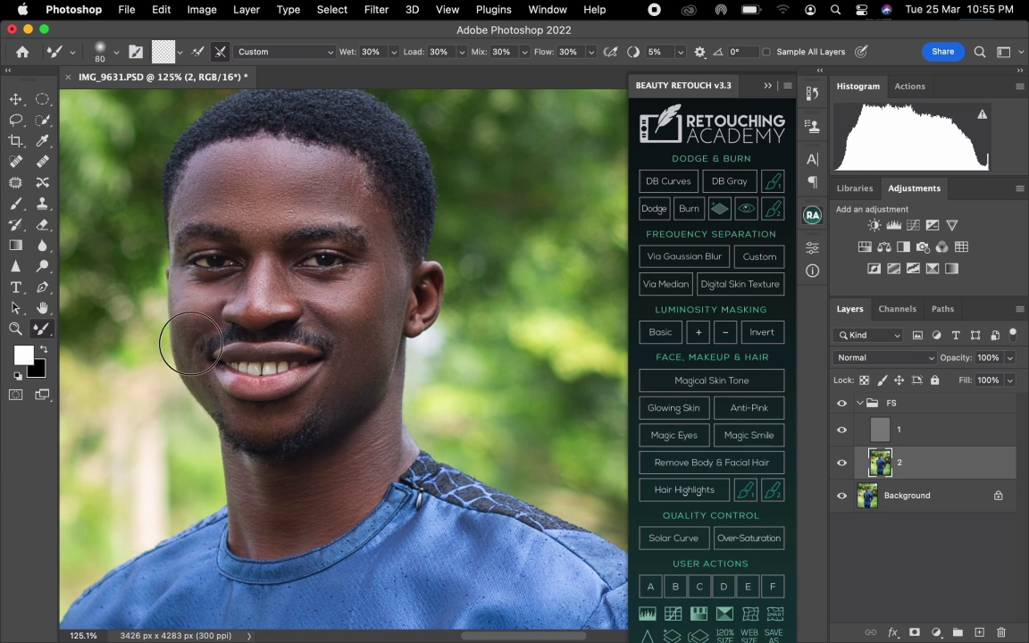
key(bracketleft)
key(bracketleft)
key(bracketright)
key(bracketright)
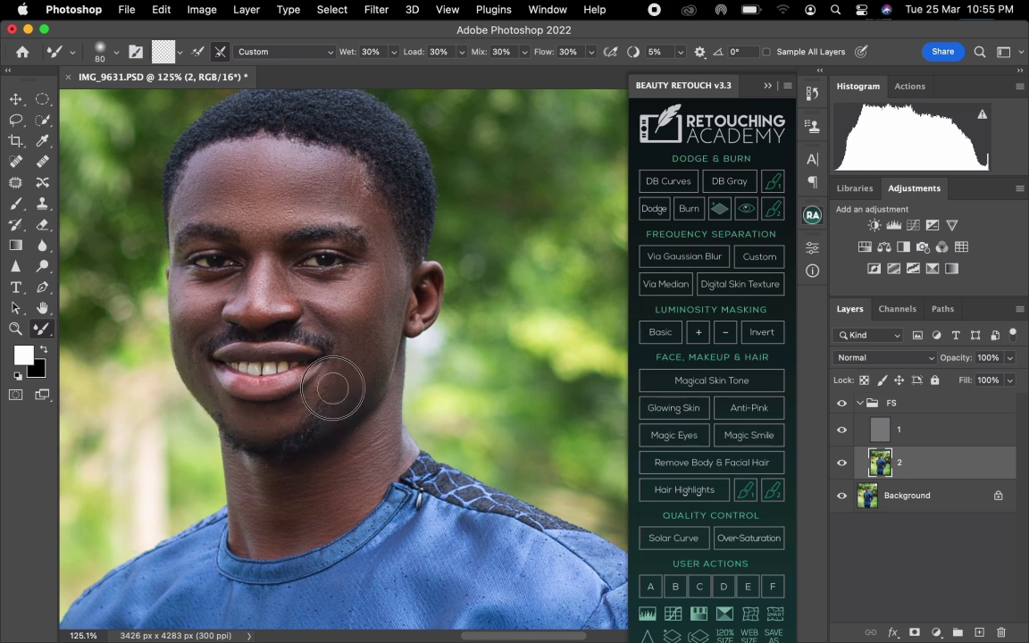
Smooth the jaw and cheek tones on the ear side of the face with a Mixer Brush of about 90 pixels.
key(bracketright)
key(bracketright)
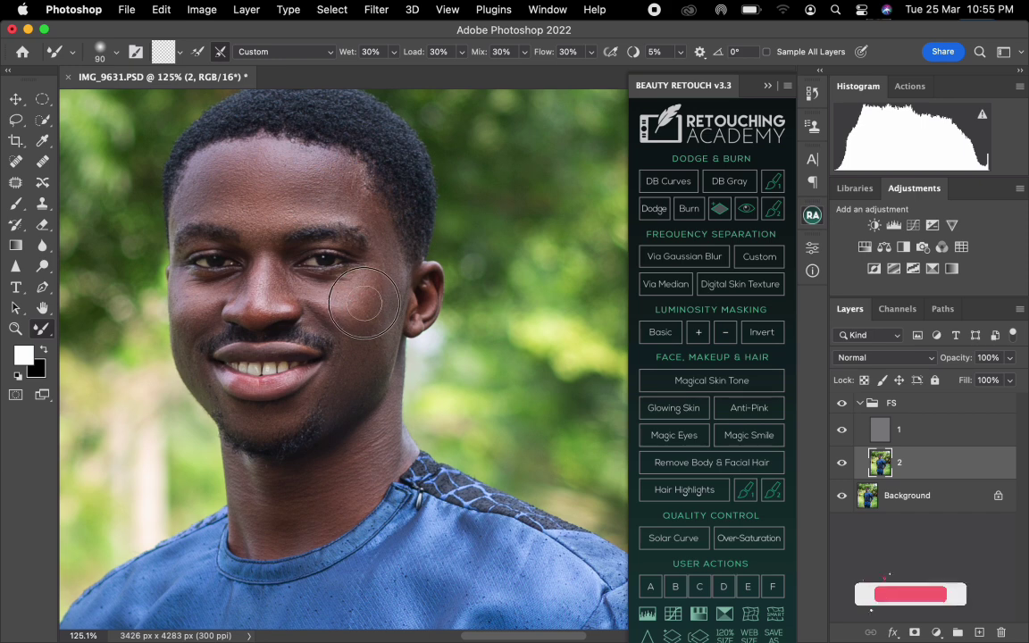
key(bracketleft)
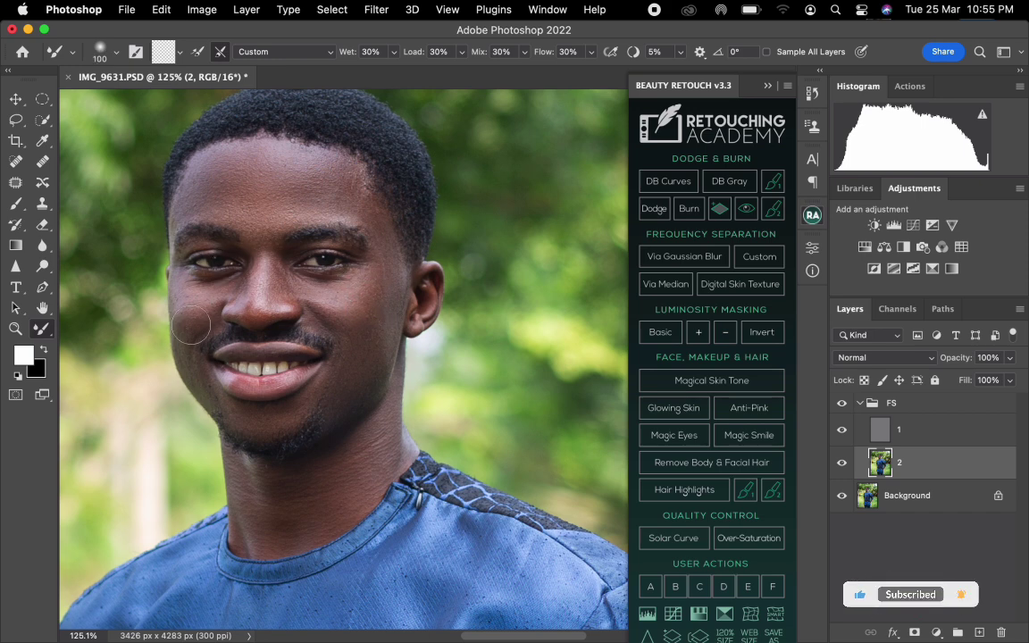
Clone away the remaining texture marks beside the nose and on both cheeks on layer 1 with the 9-pixel Clone Stamp.
click(874, 431)
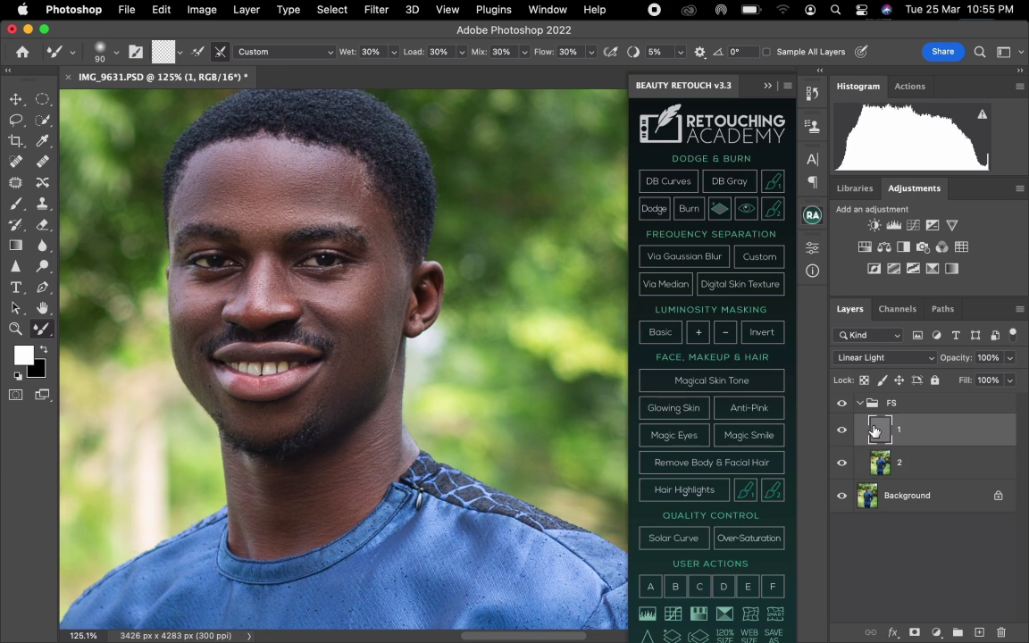
click(43, 204)
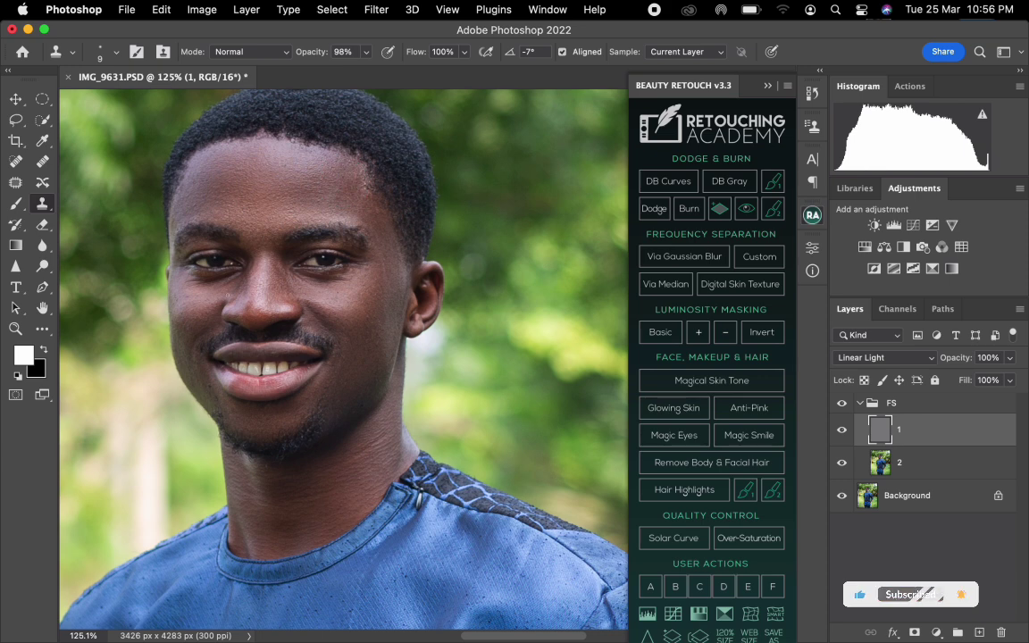
alt+click(291, 278)
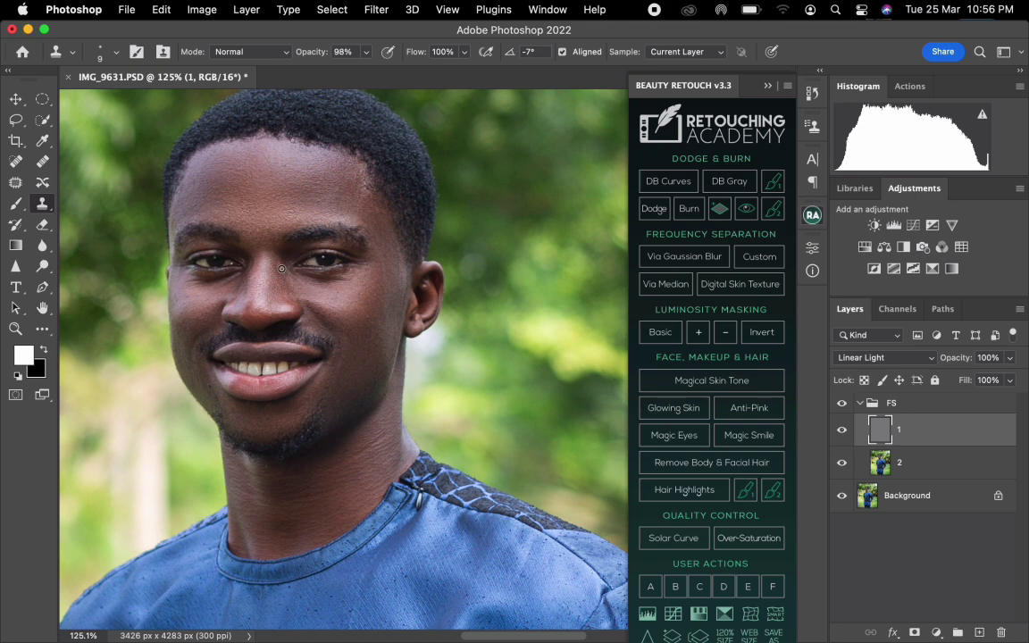
alt+click(181, 307)
alt+click(372, 311)
alt+click(231, 293)
Blend the forehead tones down to the brow area on layer 2 with a 125-pixel Mixer Brush.
click(925, 468)
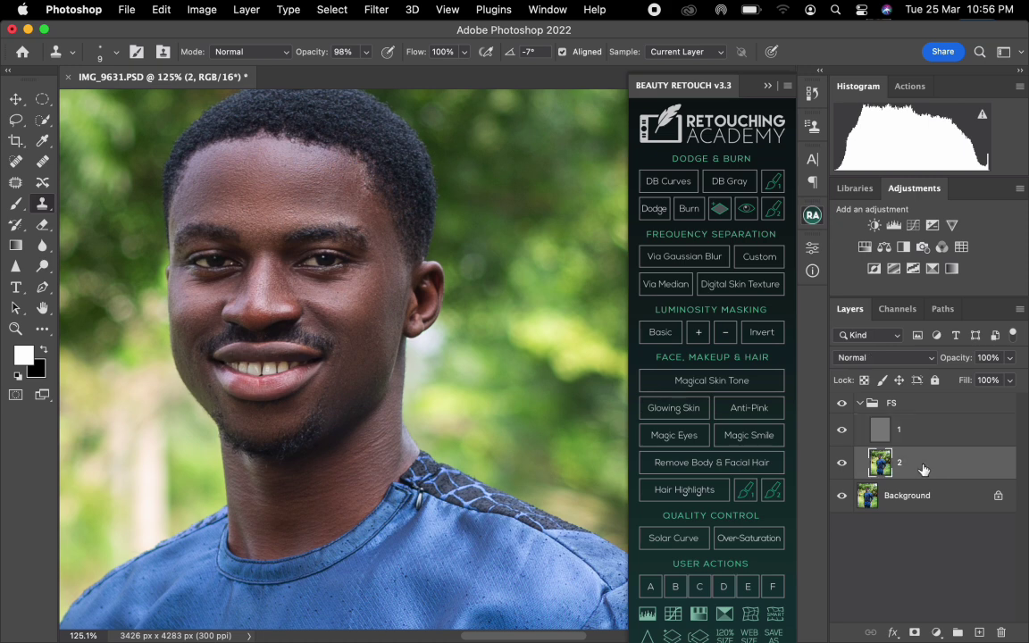
key(b)
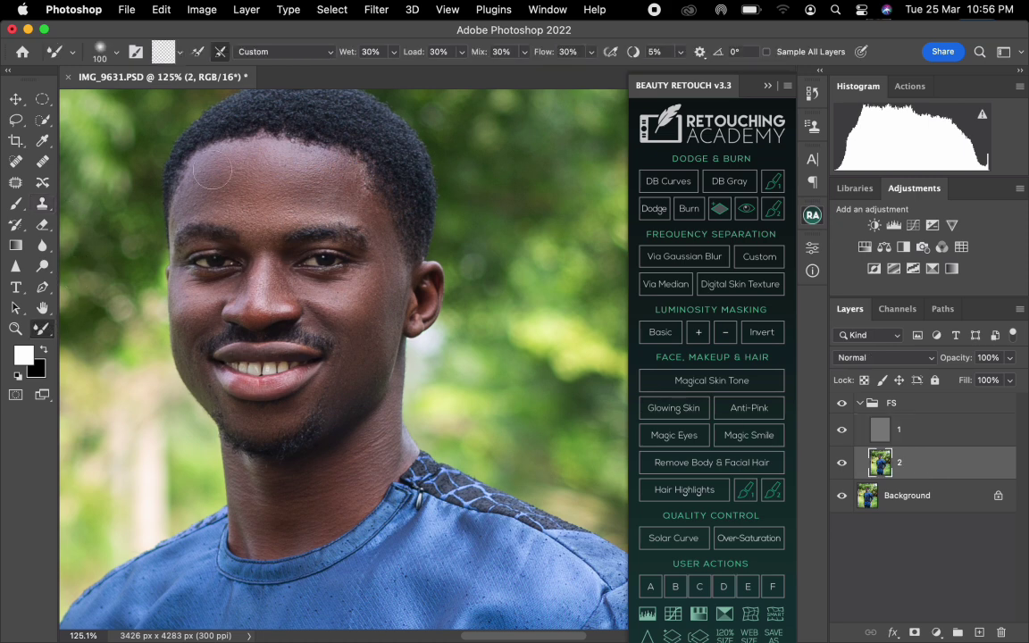
key(bracketright)
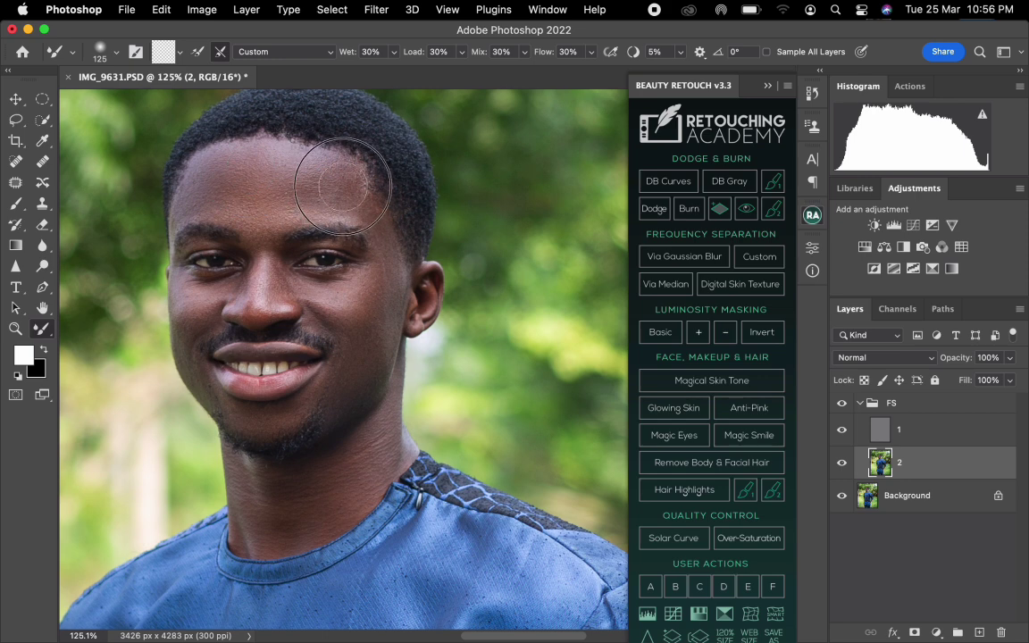
drag(315, 171, 353, 197)
drag(266, 212, 250, 246)
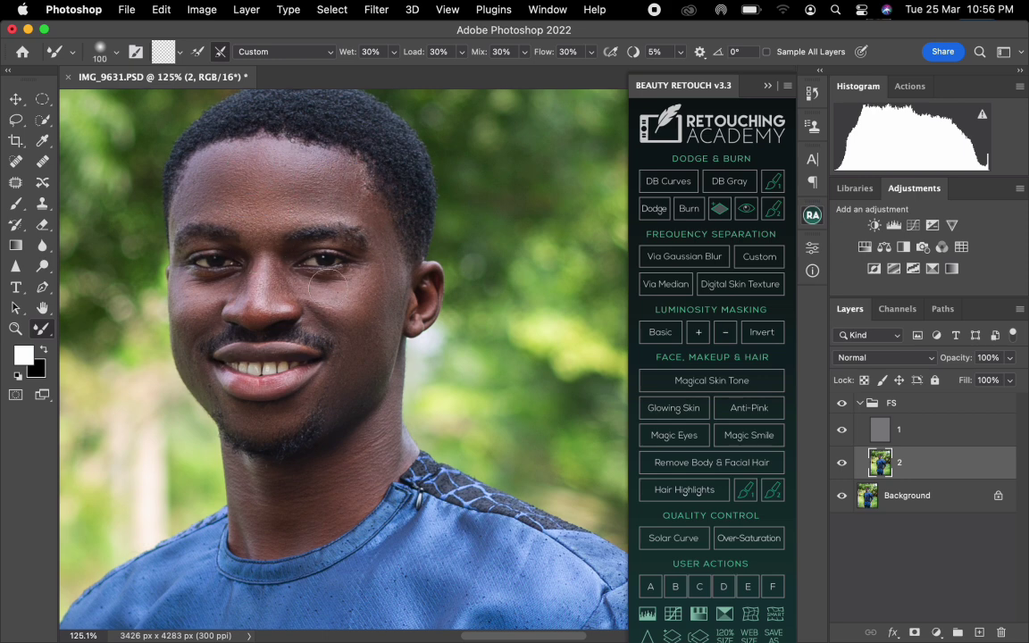
Blend the tones on both cheeks with a 100-pixel Mixer Brush and along the nose with a smaller one.
mouse_move(326, 288)
mouse_down()
mouse_move(377, 270)
mouse_move(380, 310)
mouse_move(389, 287)
mouse_move(377, 361)
mouse_move(354, 386)
mouse_up()
mouse_move(212, 295)
mouse_down()
mouse_move(186, 307)
mouse_move(193, 347)
mouse_up()
key(bracketleft)
key(bracketleft)
drag(259, 271, 262, 280)
Smooth the neck and under-jaw tones on layer 2, enlarging the Mixer Brush from 80 to 125 pixels.
mouse_move(239, 525)
mouse_down()
mouse_move(243, 543)
mouse_move(250, 457)
mouse_up()
key(bracketright)
key(bracketright)
key(bracketright)
key(bracketright)
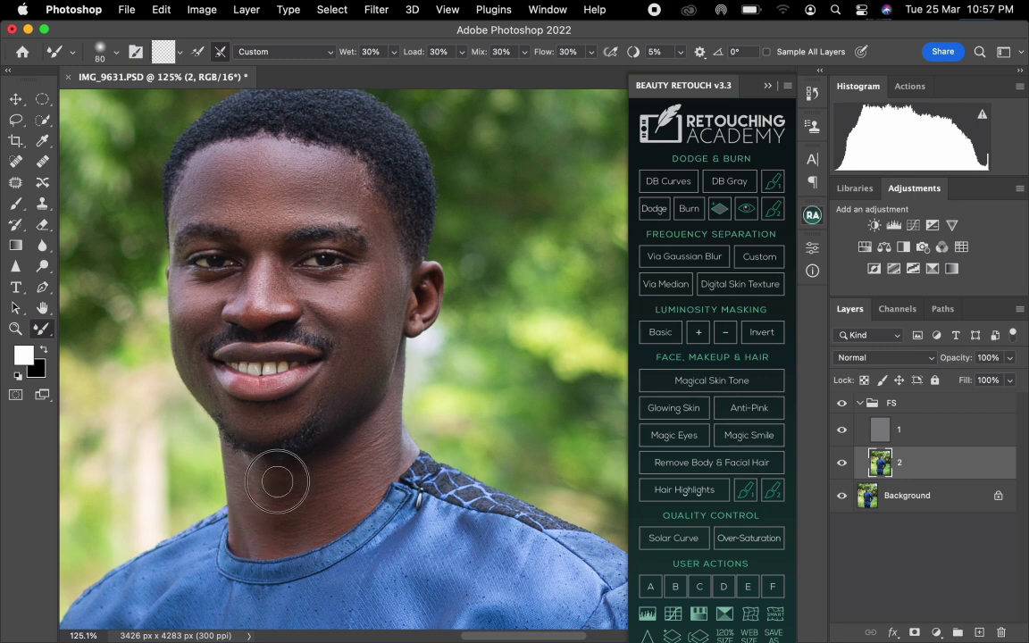
key(bracketright)
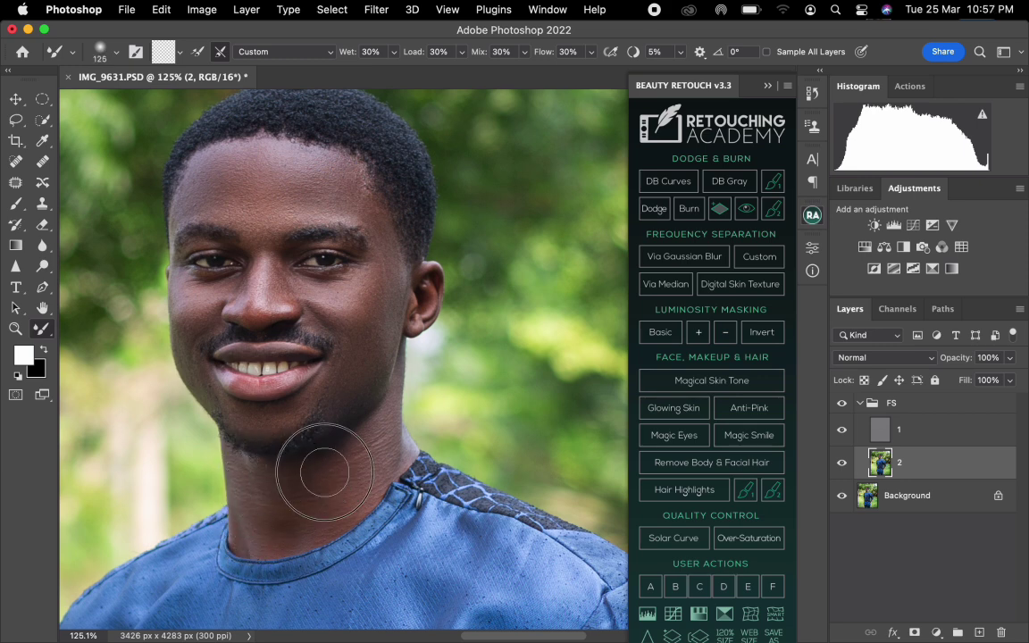
drag(369, 444, 332, 395)
mouse_move(264, 465)
mouse_down()
mouse_move(292, 512)
mouse_move(285, 525)
mouse_move(266, 525)
mouse_move(305, 515)
mouse_move(369, 448)
mouse_move(355, 481)
mouse_move(320, 510)
mouse_up()
Blend the lower neck tones above the collar with a smaller Mixer Brush and compare before and after by toggling the FS group's visibility.
key(bracketleft)
key(bracketleft)
key(bracketleft)
key(bracketleft)
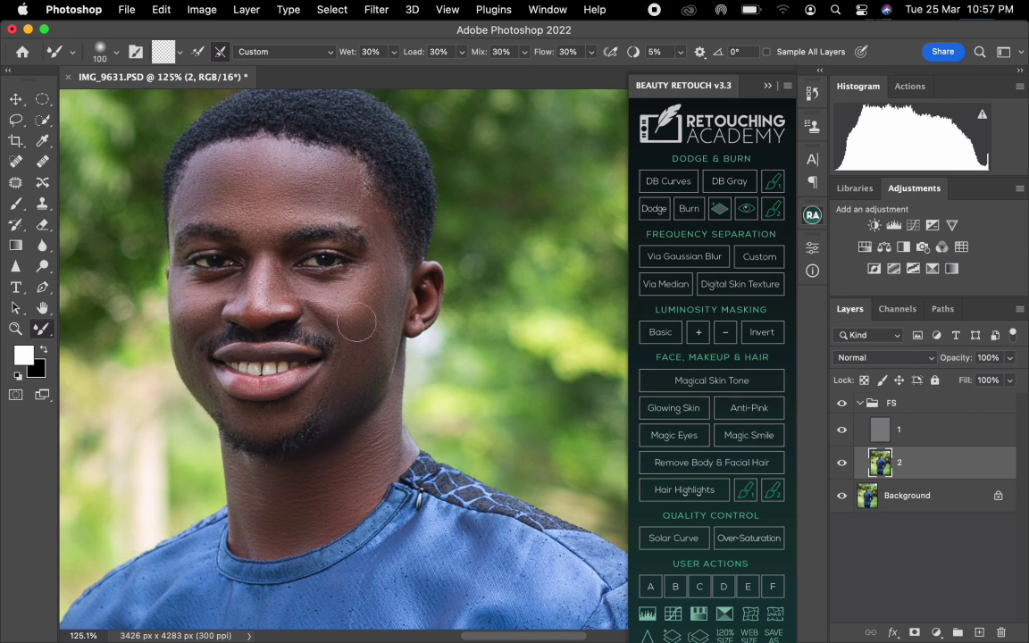
key(bracketright)
mouse_move(261, 536)
mouse_down()
mouse_move(261, 523)
mouse_move(296, 509)
mouse_up()
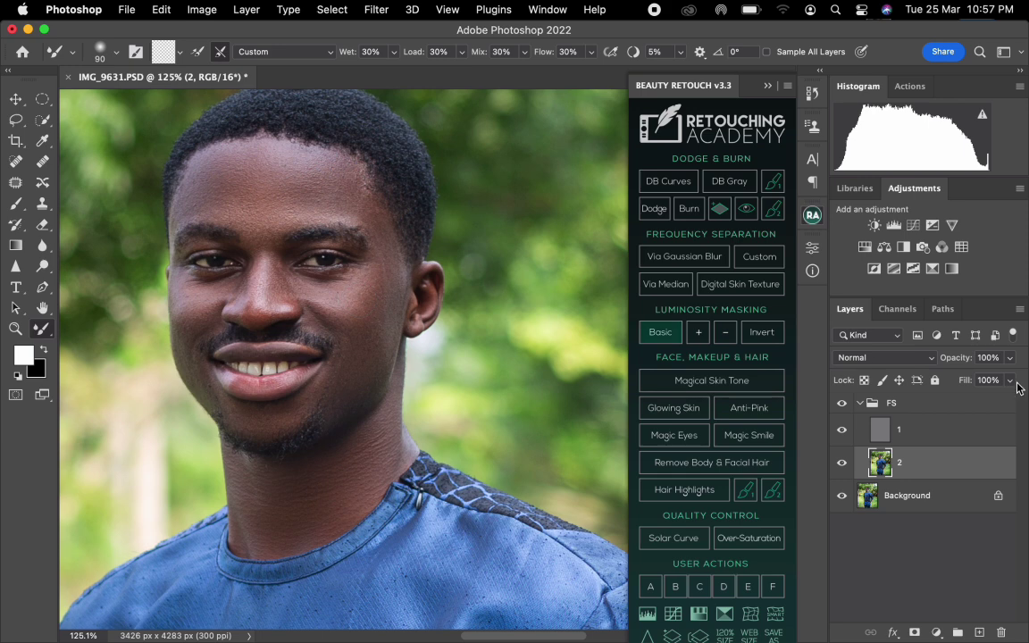
click(842, 405)
click(842, 406)
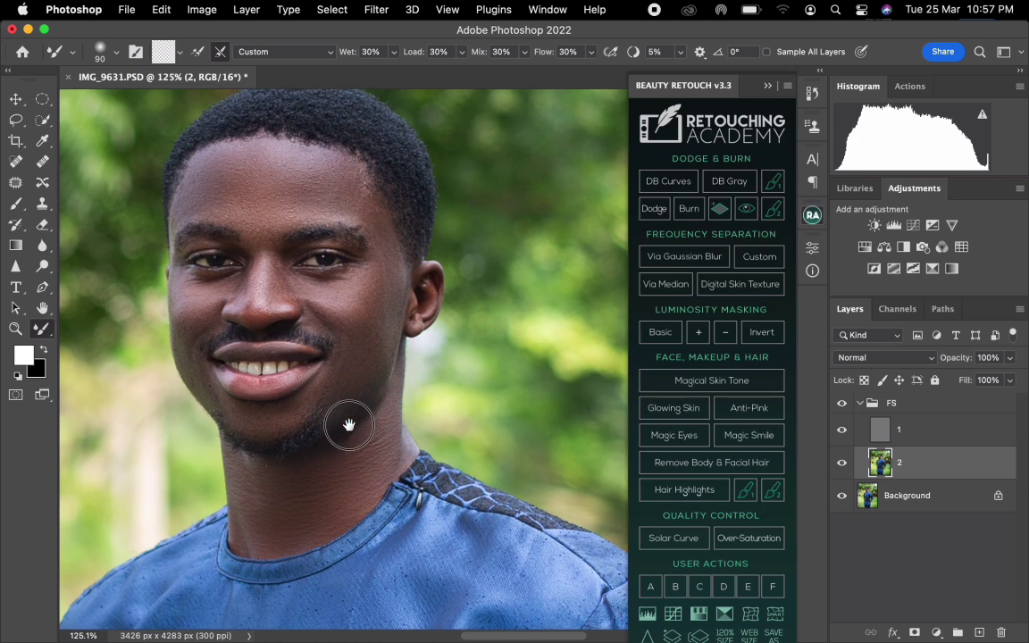
Smooth the forearm tones between the rolled sleeve and the watch on layer 2 with a Mixer Brush of about 100 pixels.
scroll(345, 425, down, 15)
scroll(316, 235, down, 5)
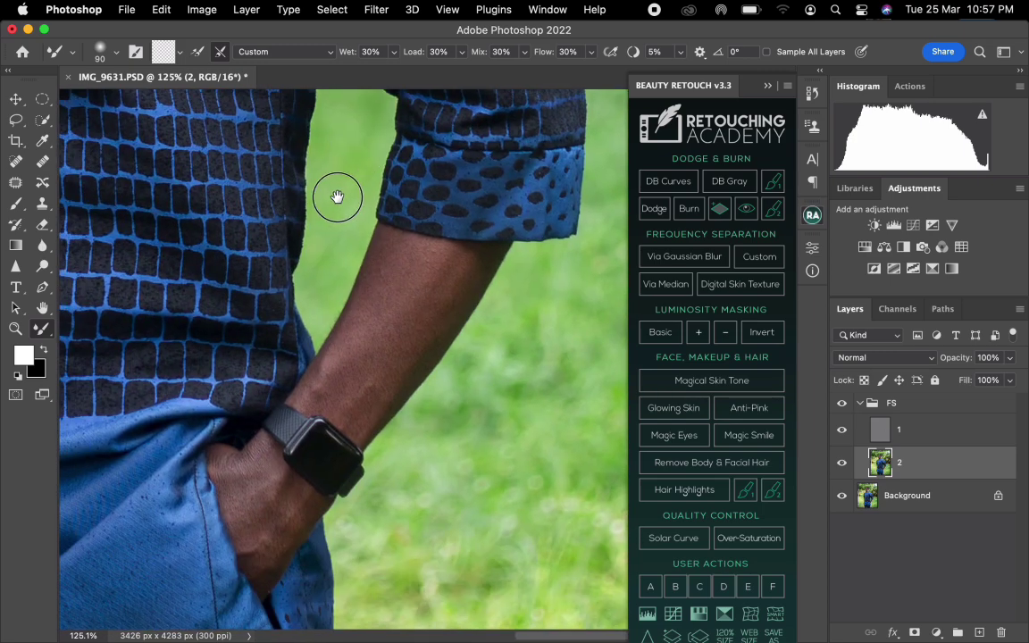
mouse_move(377, 326)
mouse_down()
mouse_move(360, 360)
mouse_move(323, 373)
mouse_move(341, 354)
mouse_up()
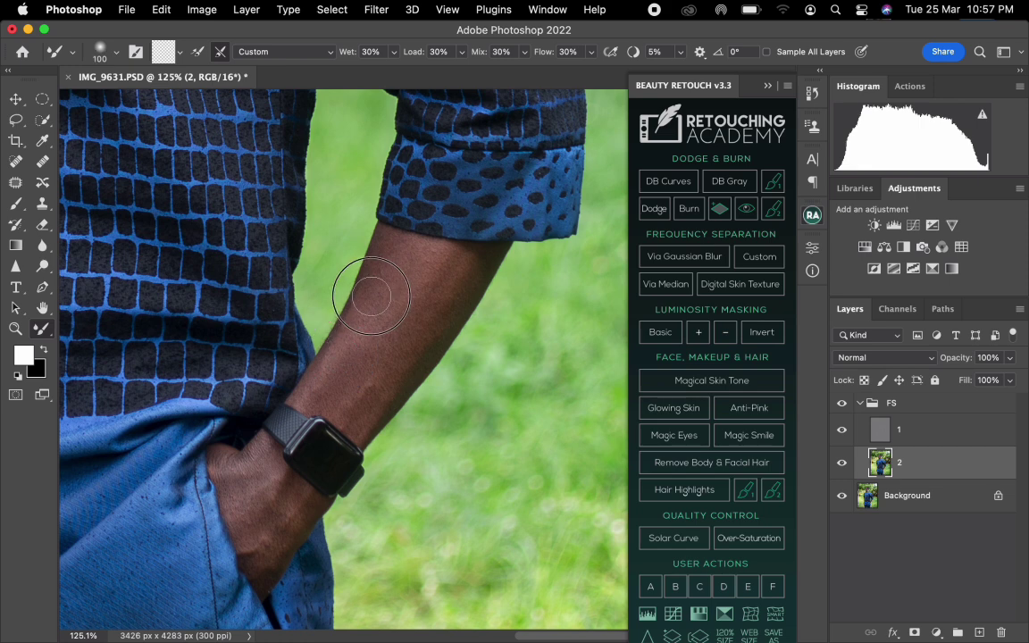
key(bracketright)
key(bracketright)
mouse_move(400, 318)
mouse_down()
mouse_move(462, 272)
mouse_move(420, 335)
mouse_move(443, 304)
mouse_up()
mouse_move(393, 375)
mouse_down()
mouse_move(420, 353)
mouse_move(364, 414)
mouse_move(354, 408)
mouse_move(379, 328)
mouse_move(361, 318)
mouse_move(338, 372)
mouse_move(341, 393)
mouse_move(399, 344)
mouse_up()
key([)
mouse_move(436, 282)
mouse_down()
mouse_move(465, 265)
mouse_move(402, 257)
mouse_move(395, 240)
mouse_move(355, 297)
mouse_up()
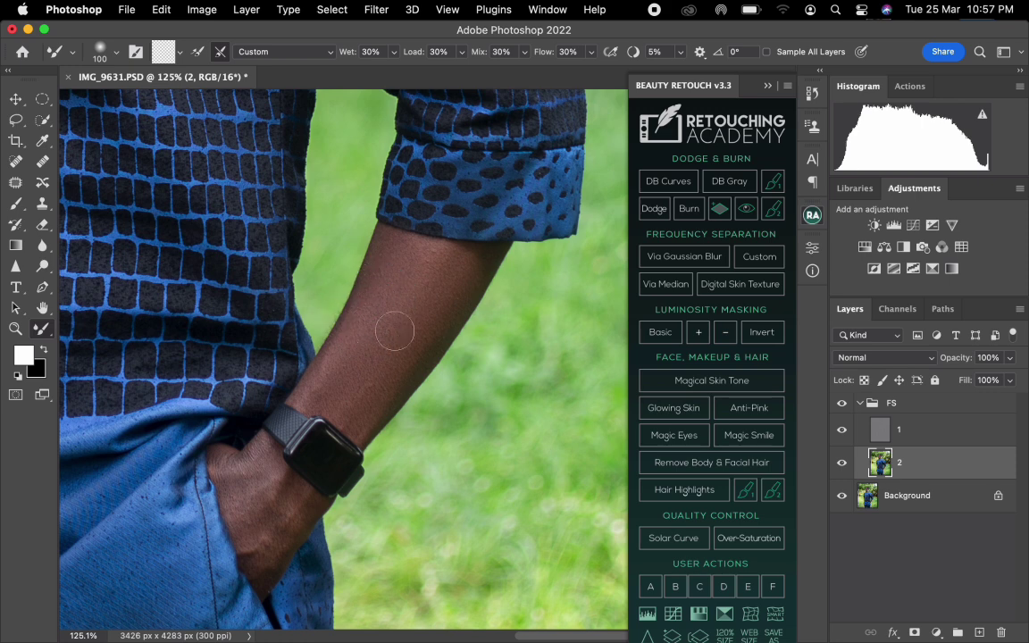
Clone away the texture marks along the forearm on layer 1 with a 20-pixel Clone Stamp.
click(906, 433)
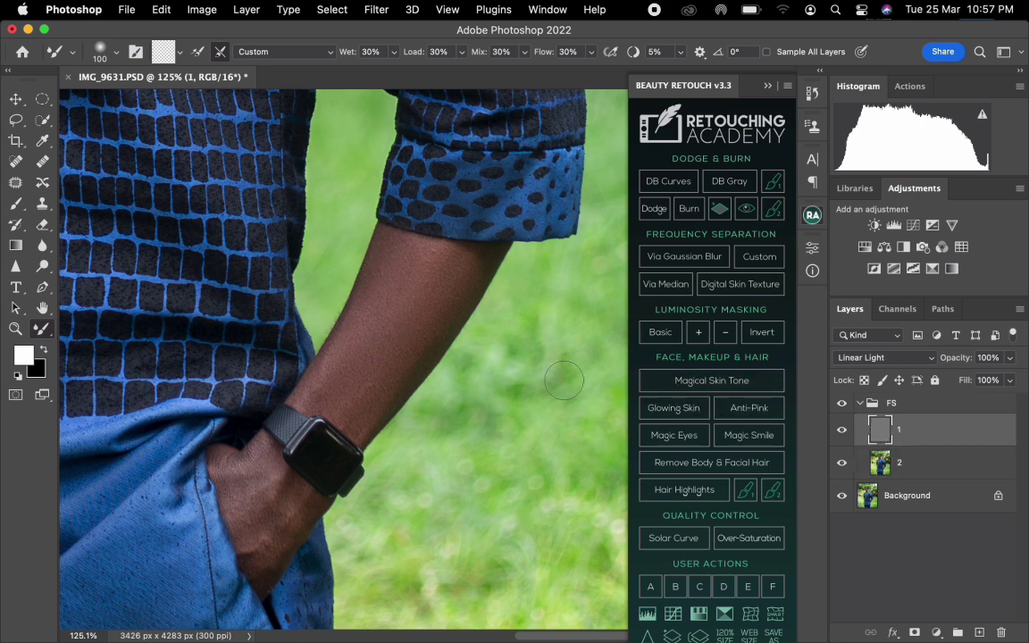
click(42, 203)
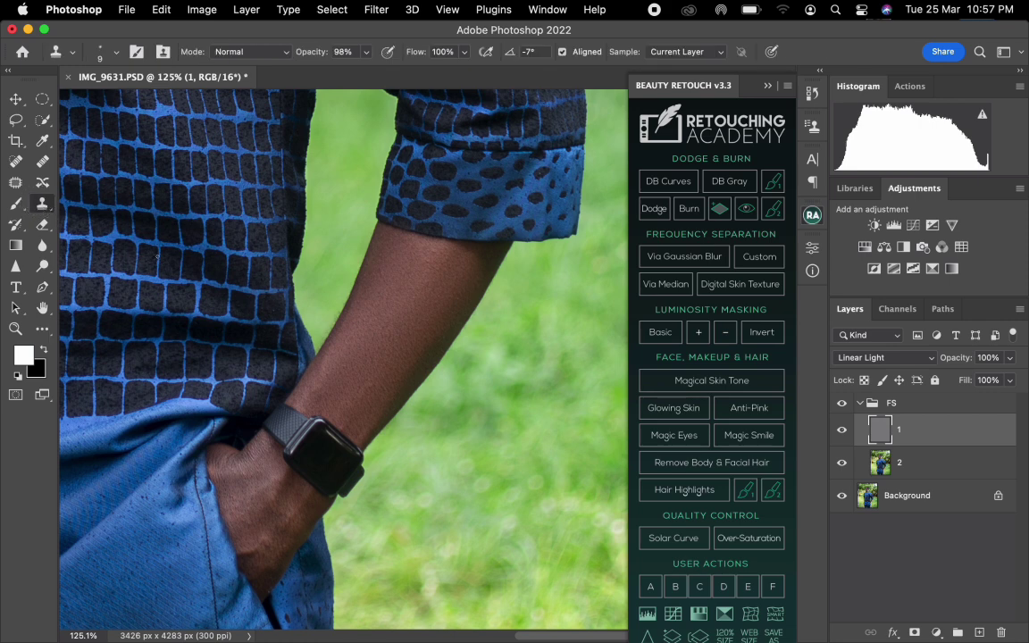
key(bracketright)
key(bracketright)
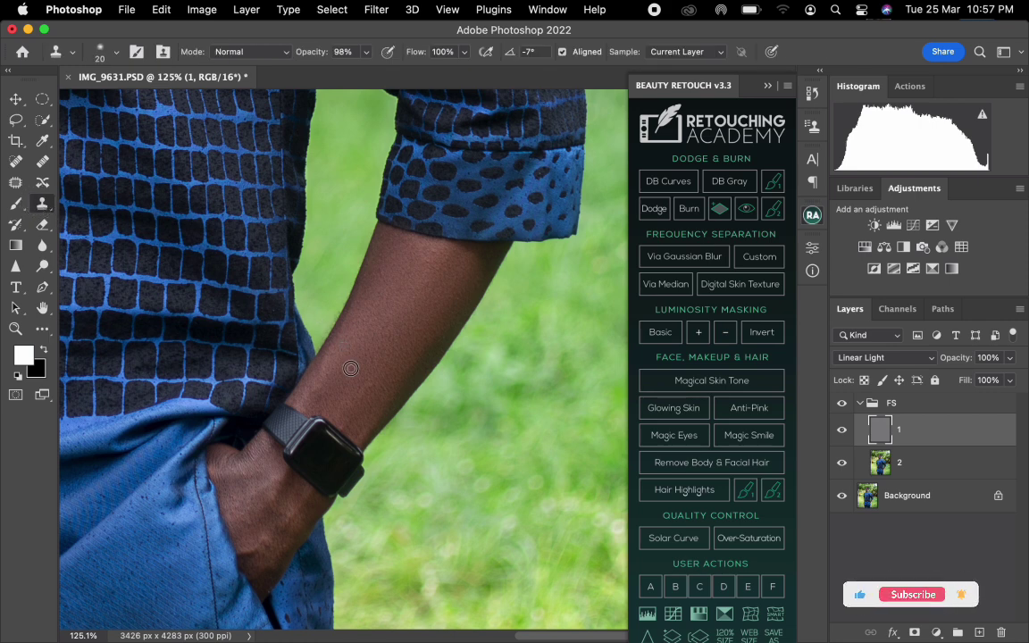
alt+click(364, 369)
click(416, 307)
alt+click(422, 279)
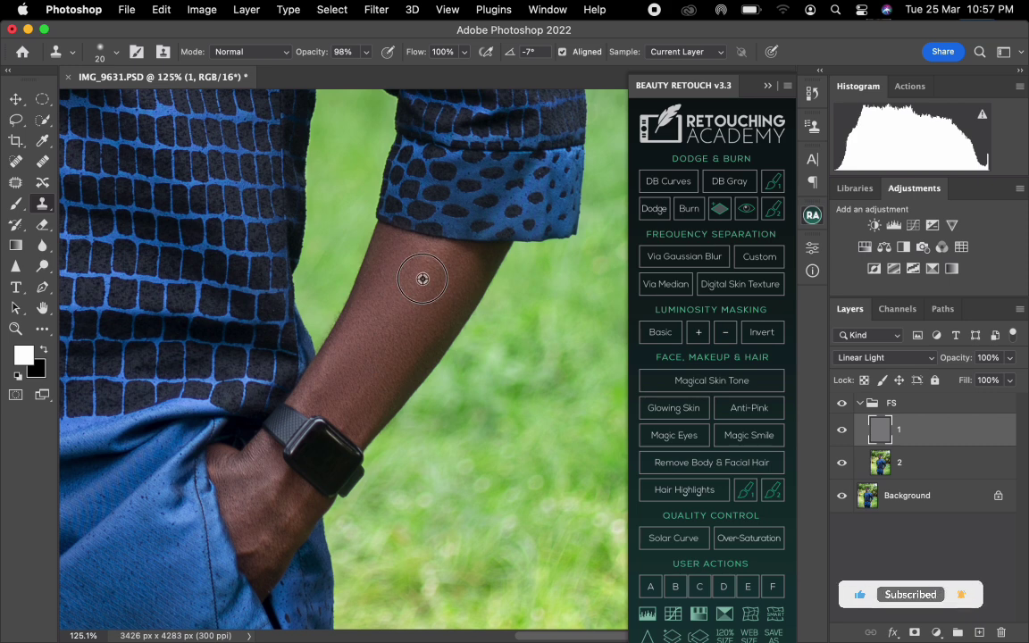
click(434, 253)
click(426, 263)
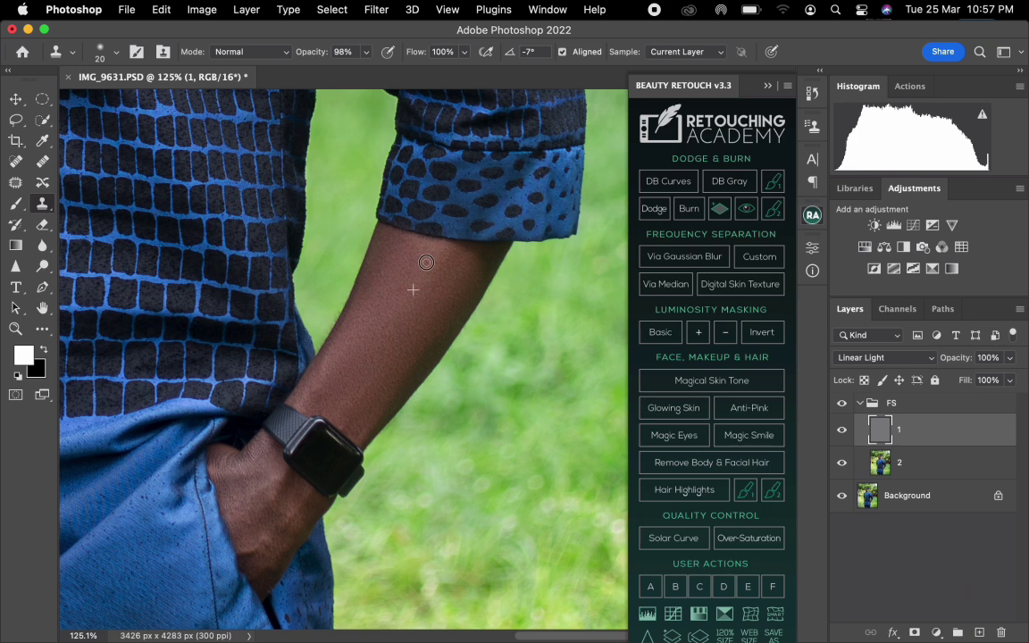
Clone away the texture marks on the back of the hand below the watch on layer 1.
alt+click(251, 479)
click(256, 452)
click(252, 457)
alt+click(245, 499)
click(246, 506)
Blend the forearm tones just above the watch on layer 2 with a 100- to 125-pixel Mixer Brush.
key(alt+bracketleft)
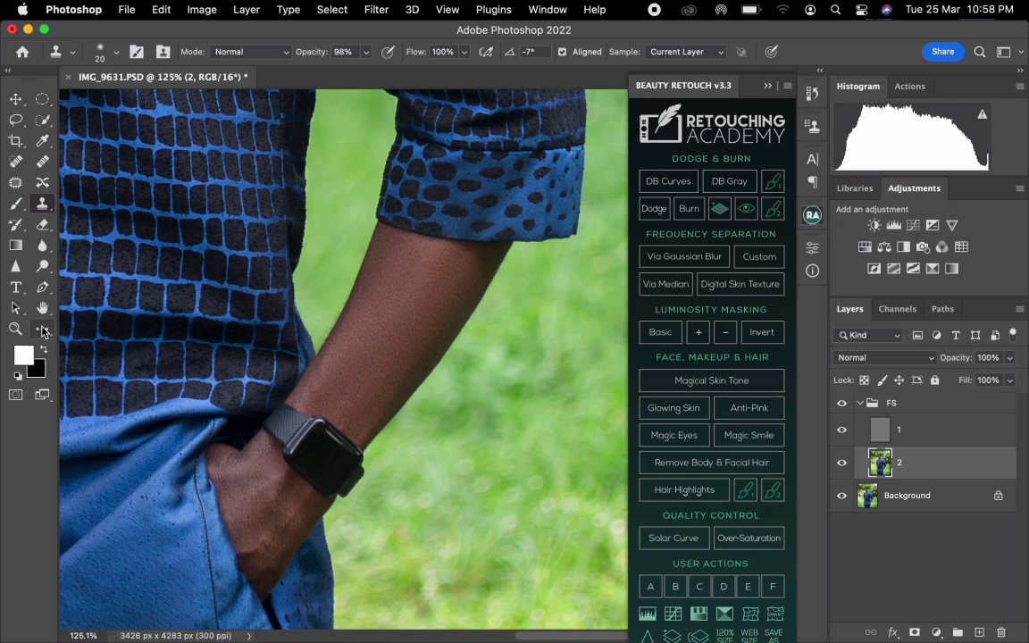
key(b)
key(bracketright)
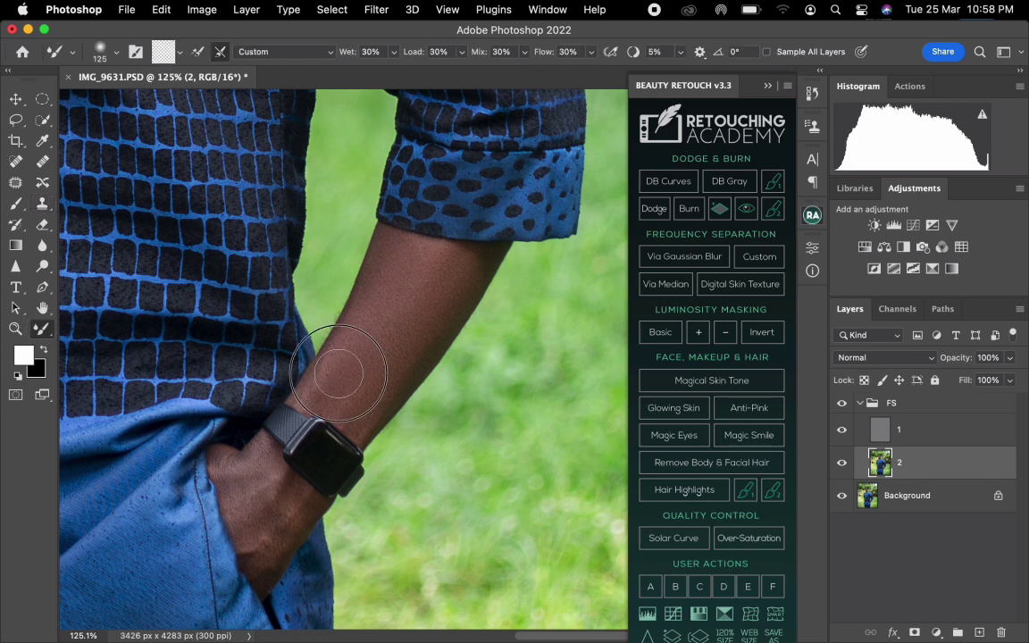
key(bracketleft)
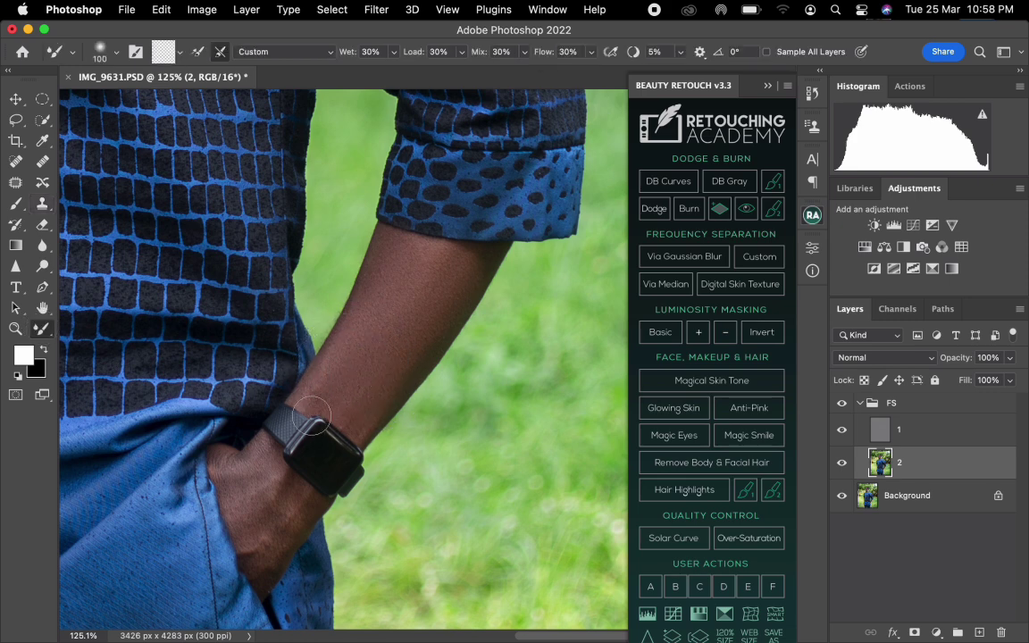
Blend the tones on the back of the hand on layer 2 with a 60- to 80-pixel Mixer Brush.
key(bracketleft)
key(bracketleft)
key(bracketleft)
key(bracketleft)
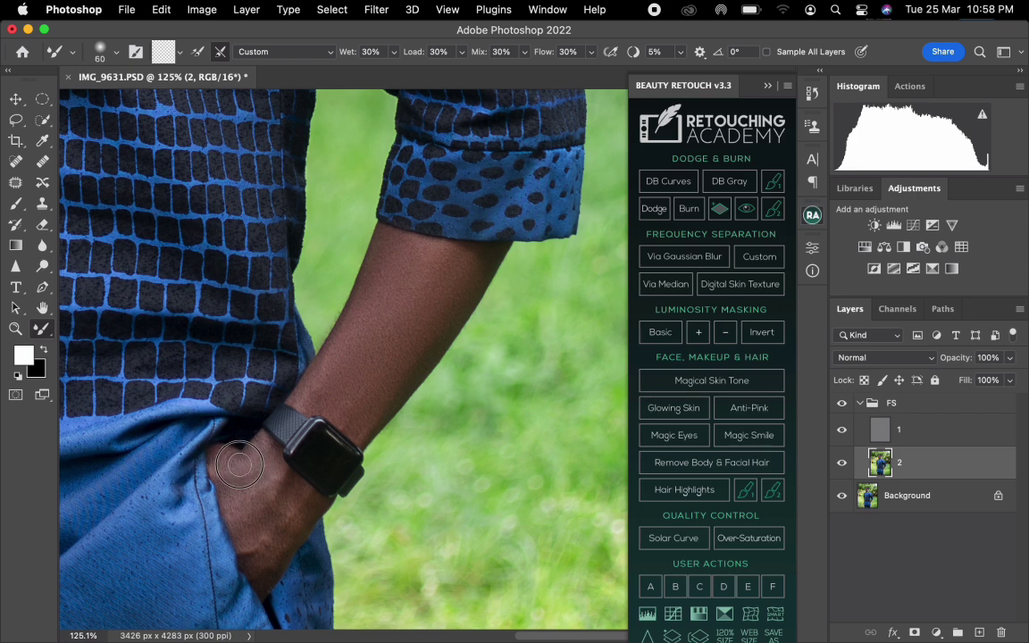
key(bracketright)
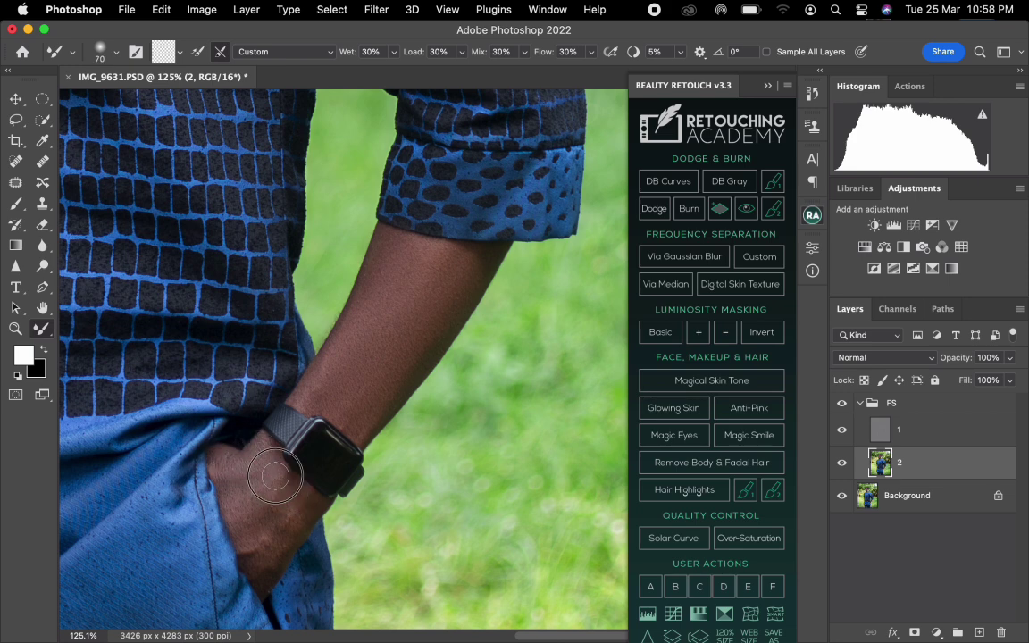
key(bracketright)
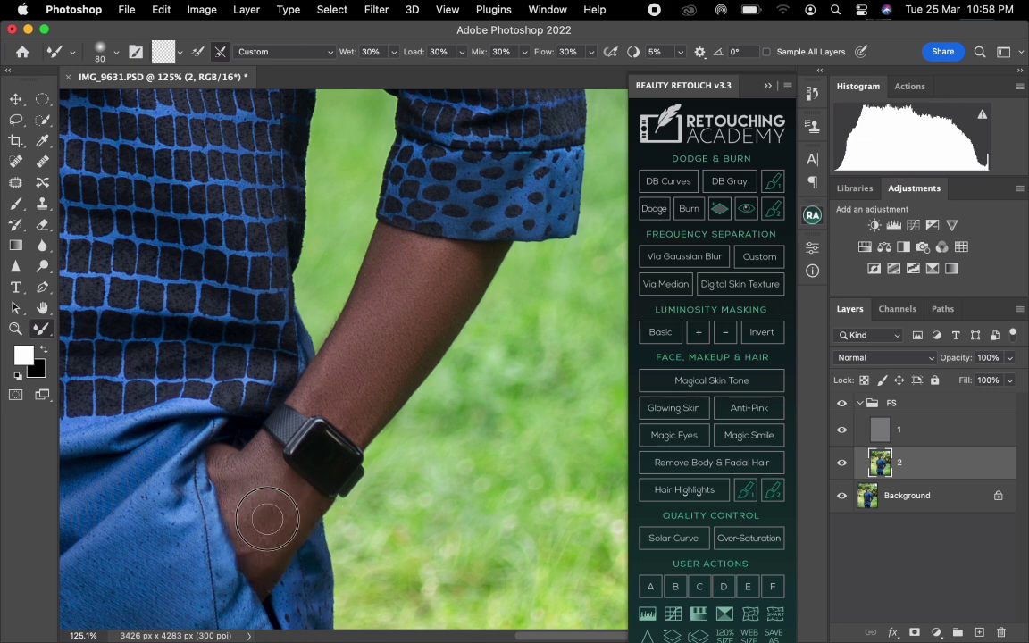
Blend the hand tones at the pocket opening with a 45-pixel Mixer Brush and beside the watch with 60 to 70 pixels.
key(bracketleft)
key(bracketleft)
key(bracketleft)
key(bracketleft)
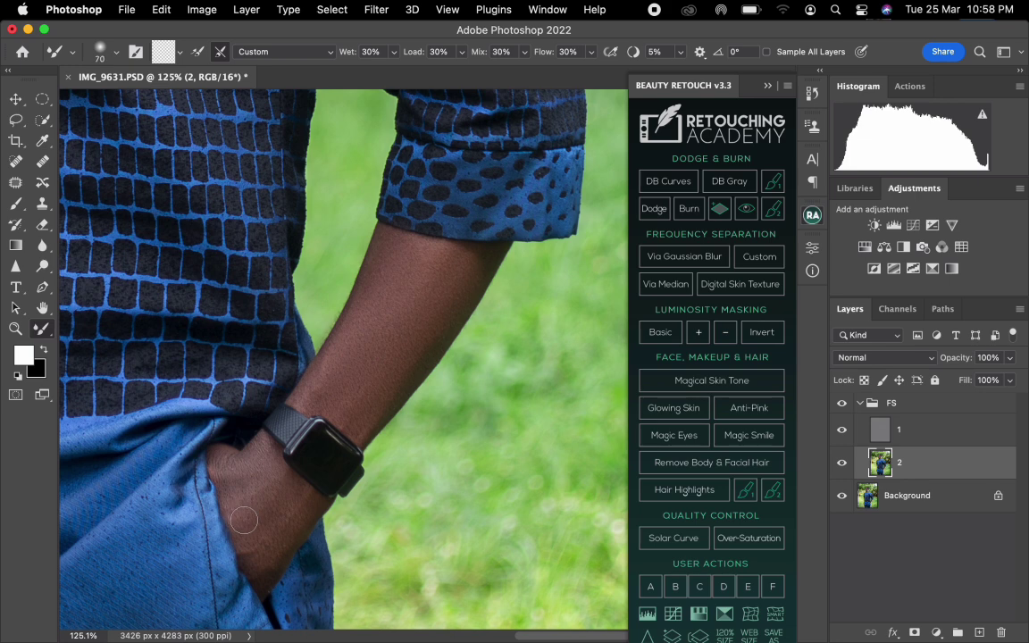
drag(278, 559, 270, 575)
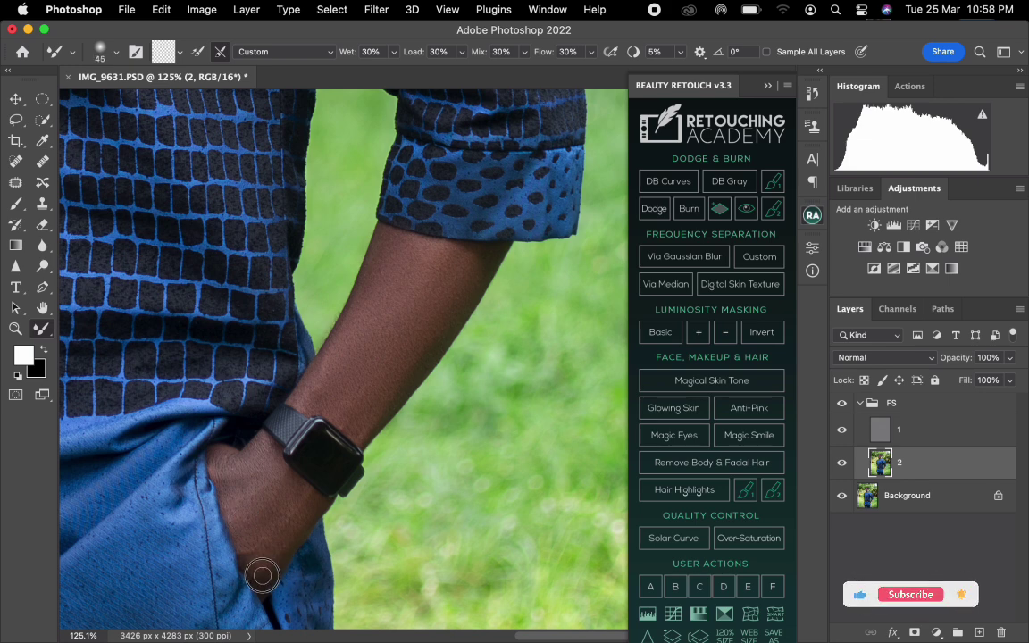
key(bracketright)
key(bracketright)
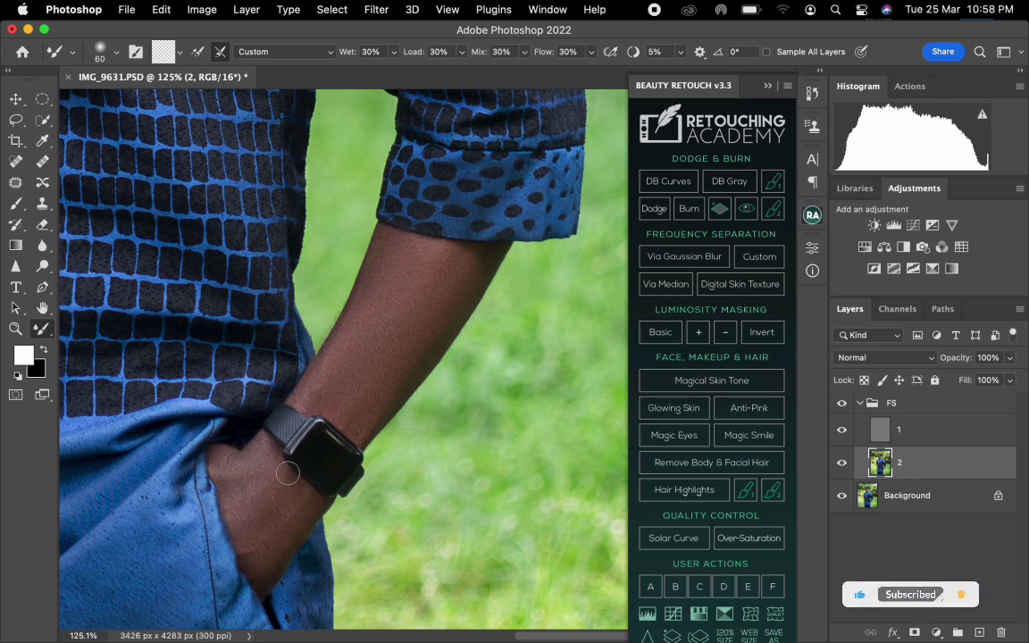
key(bracketright)
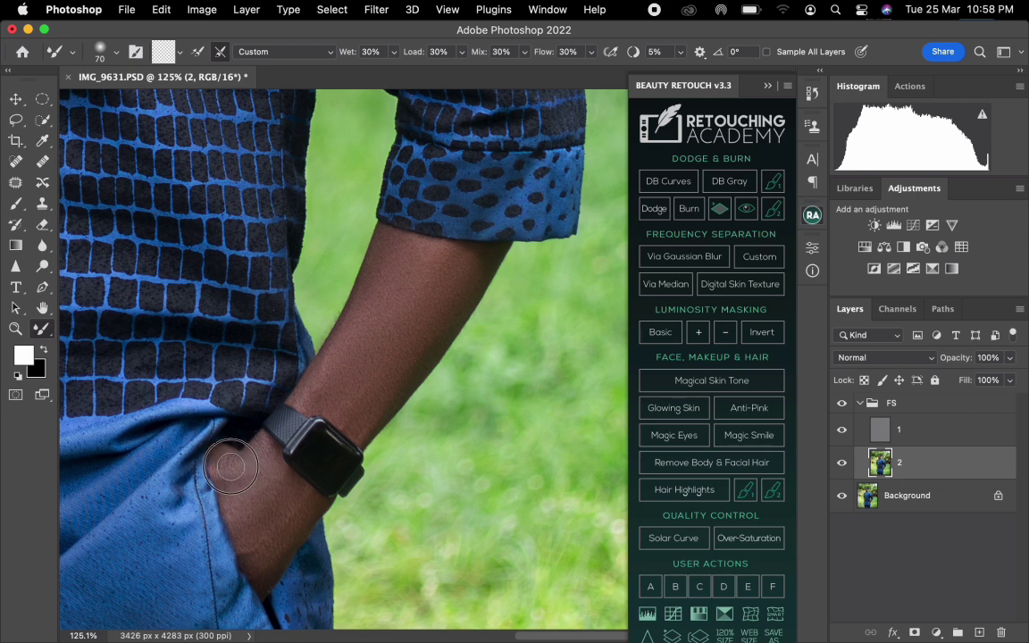
Clone clean texture over the hand near the pocket on layer 1 at 20 pixels and compare by toggling the FS group's visibility.
key(alt+bracketright)
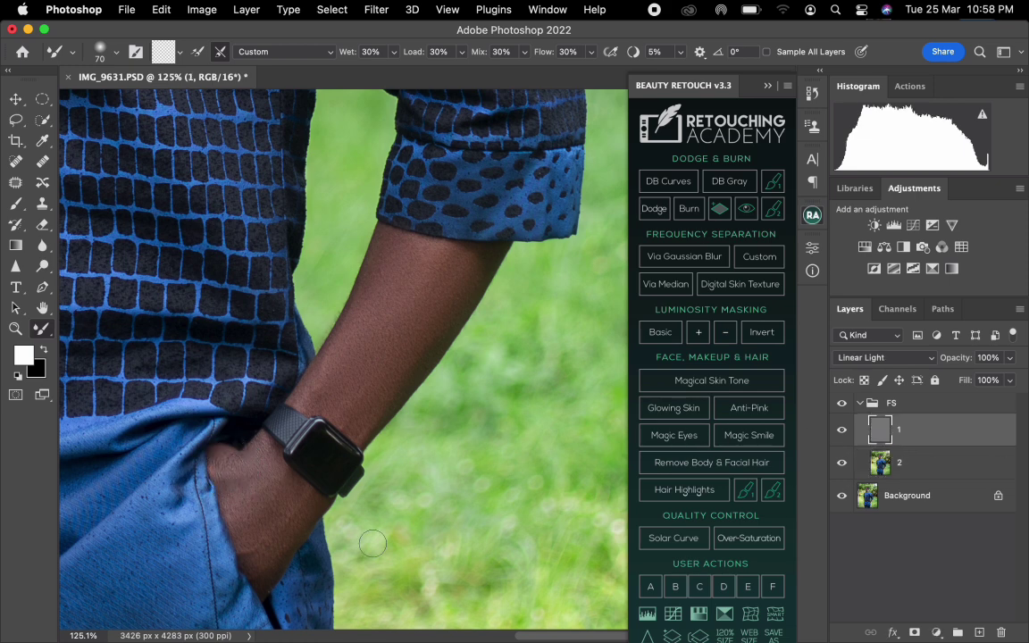
key(s)
click(42, 202)
right_click(42, 203)
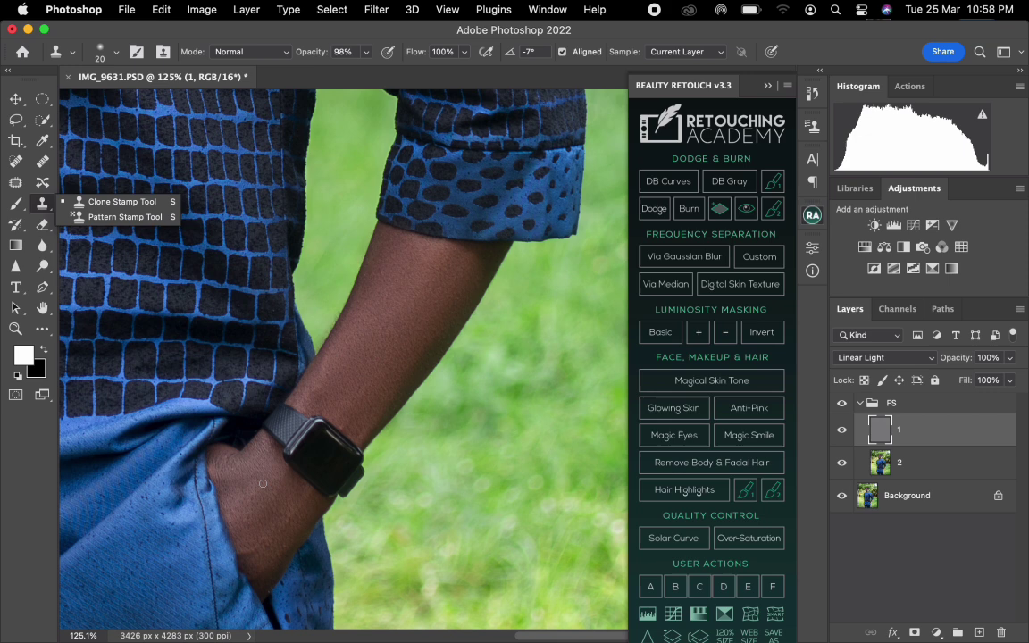
alt+click(244, 525)
drag(244, 550, 288, 544)
alt+click(272, 551)
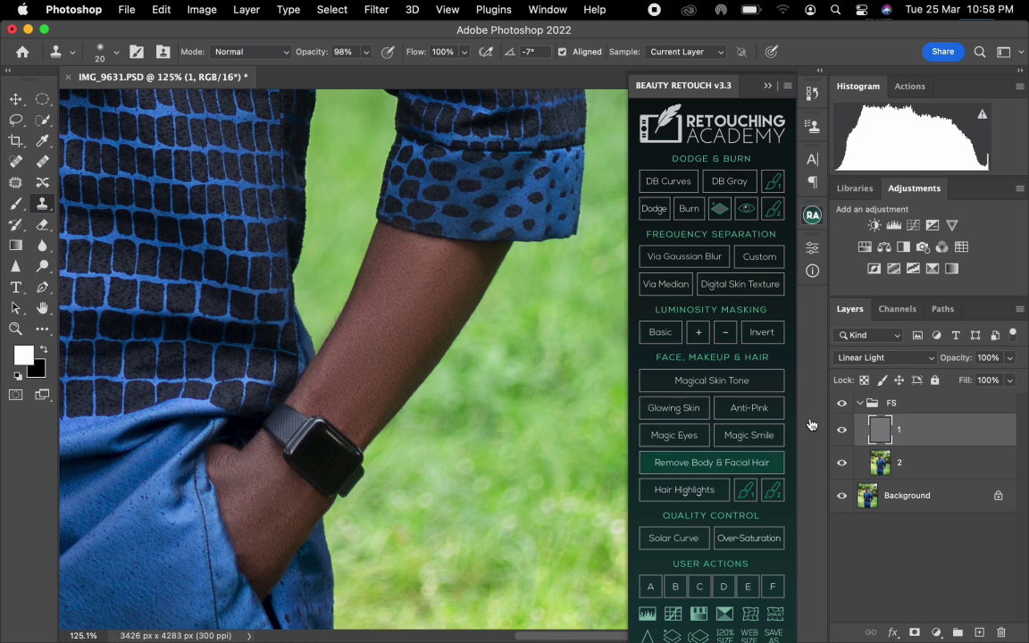
click(841, 403)
click(841, 403)
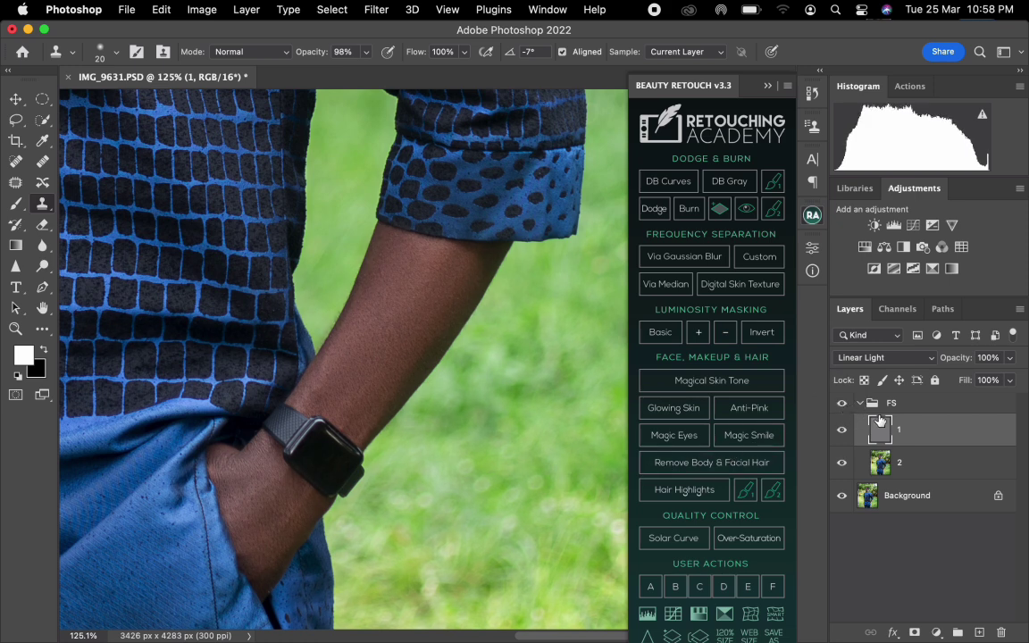
Even out the remaining forearm and hand tones on layer 2 with a 100-pixel Mixer Brush.
key(alt+bracketleft)
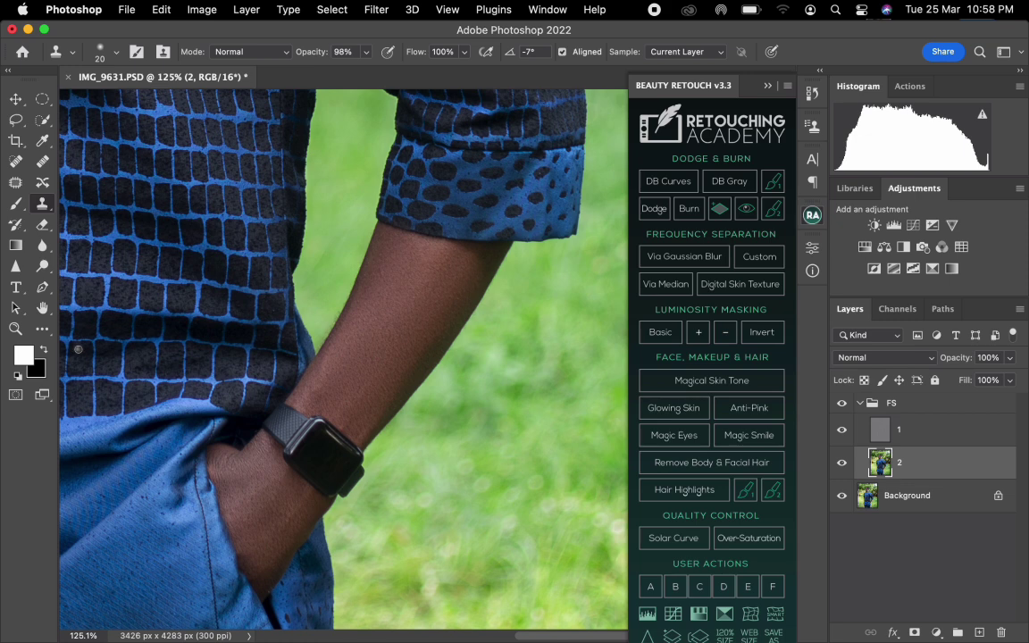
key(b)
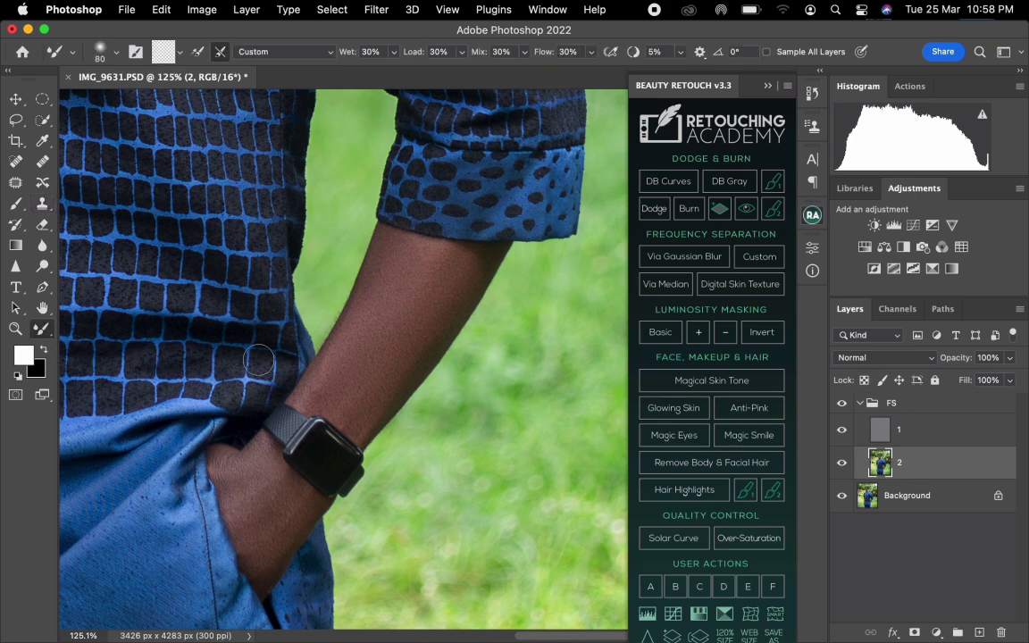
key(bracketright)
key(bracketright)
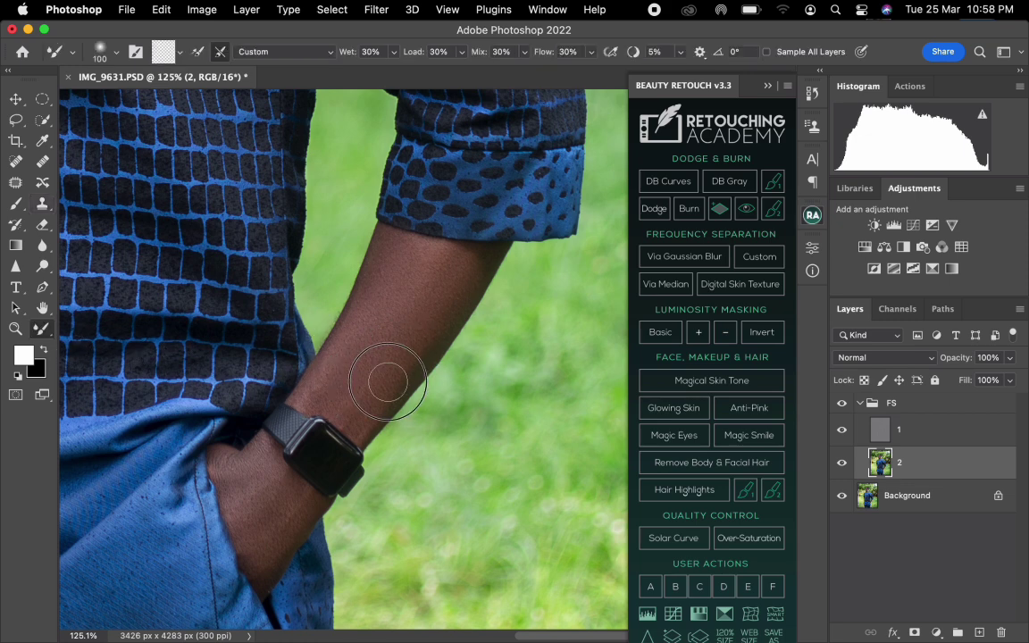
drag(387, 381, 426, 331)
drag(253, 503, 282, 491)
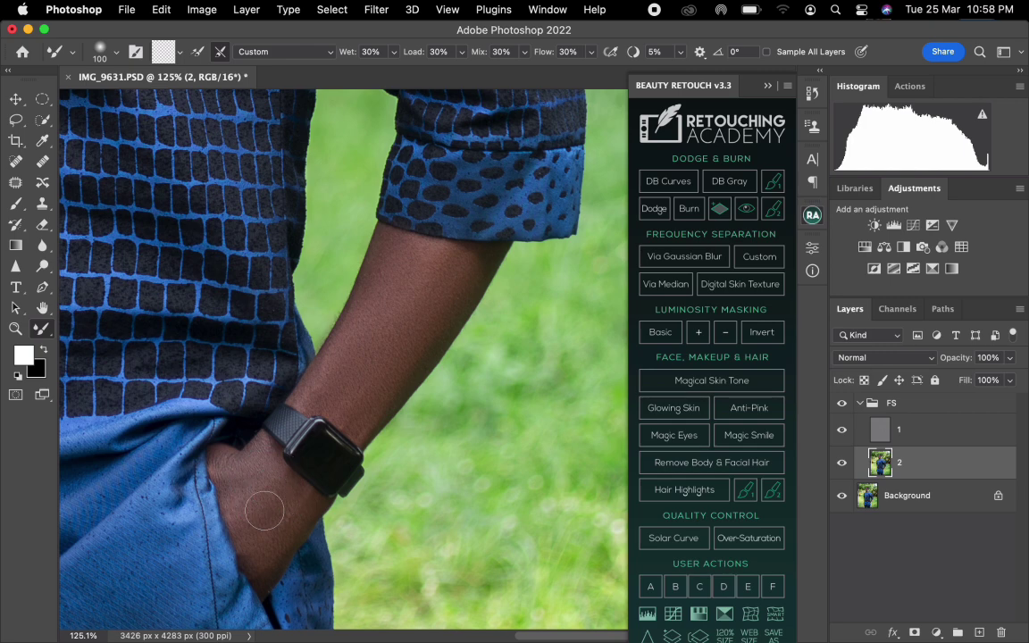
Blend the tones on the other forearm beside the shirt on layer 2 with a 45- to 80-pixel Mixer Brush.
drag(188, 458, 595, 485)
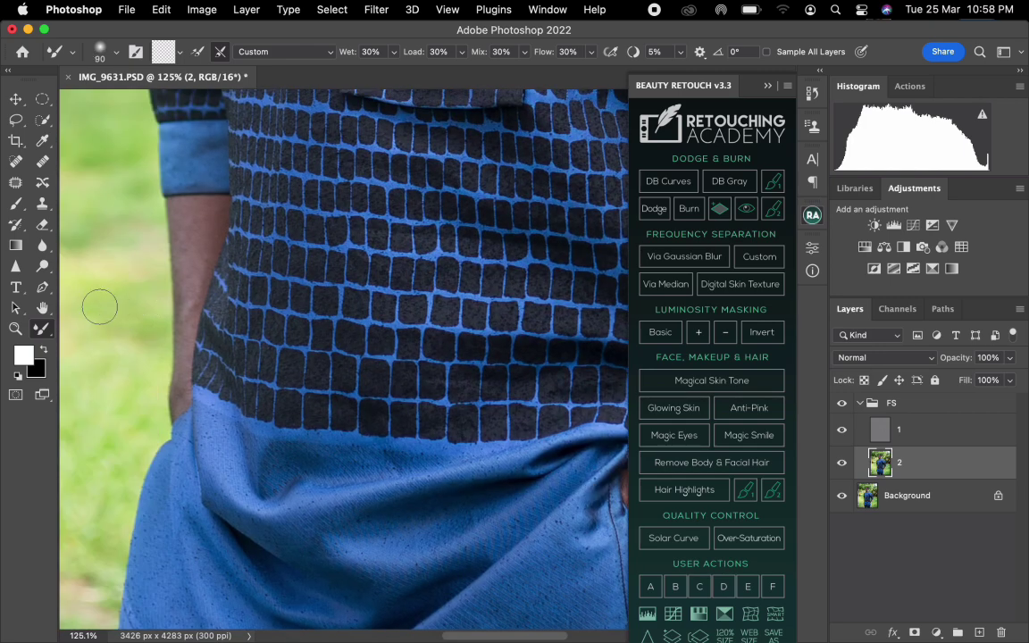
key(bracketleft)
key(bracketleft)
key(bracketleft)
key(bracketleft)
key(bracketleft)
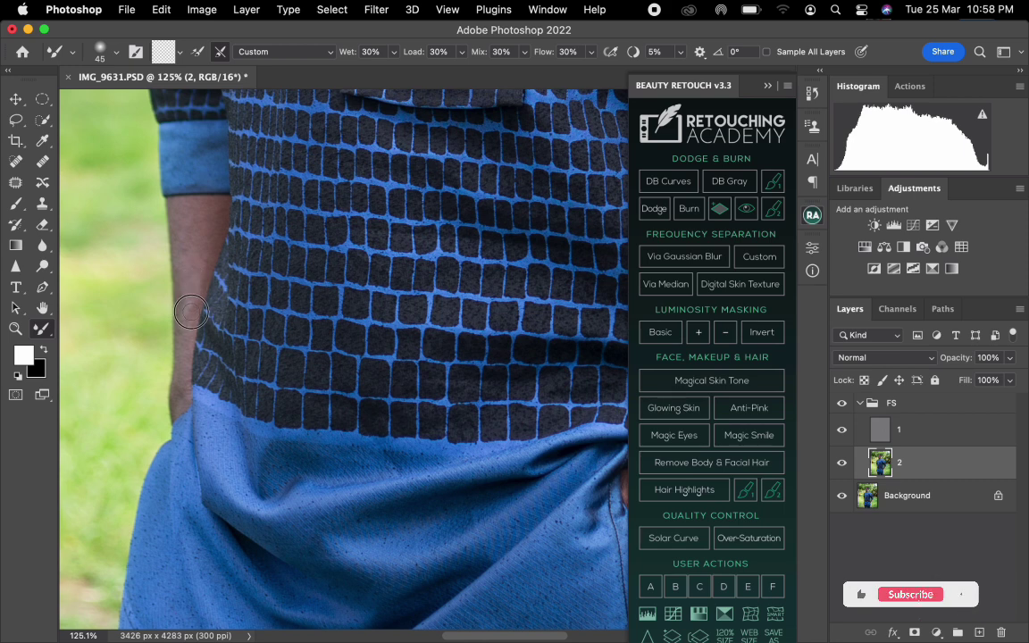
key(bracketright)
key(bracketright)
key(bracketright)
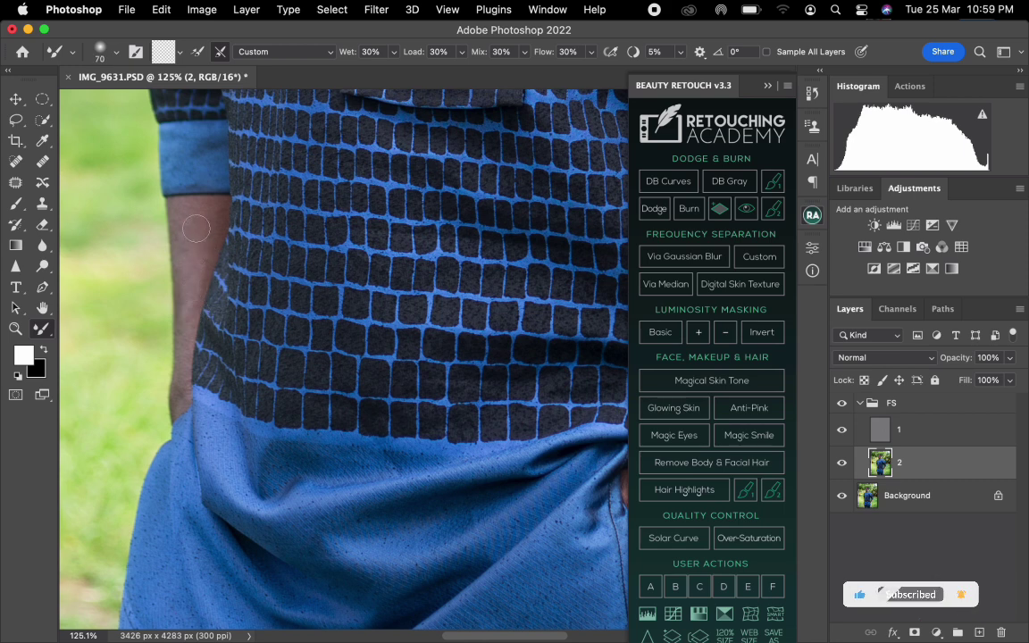
key(bracketright)
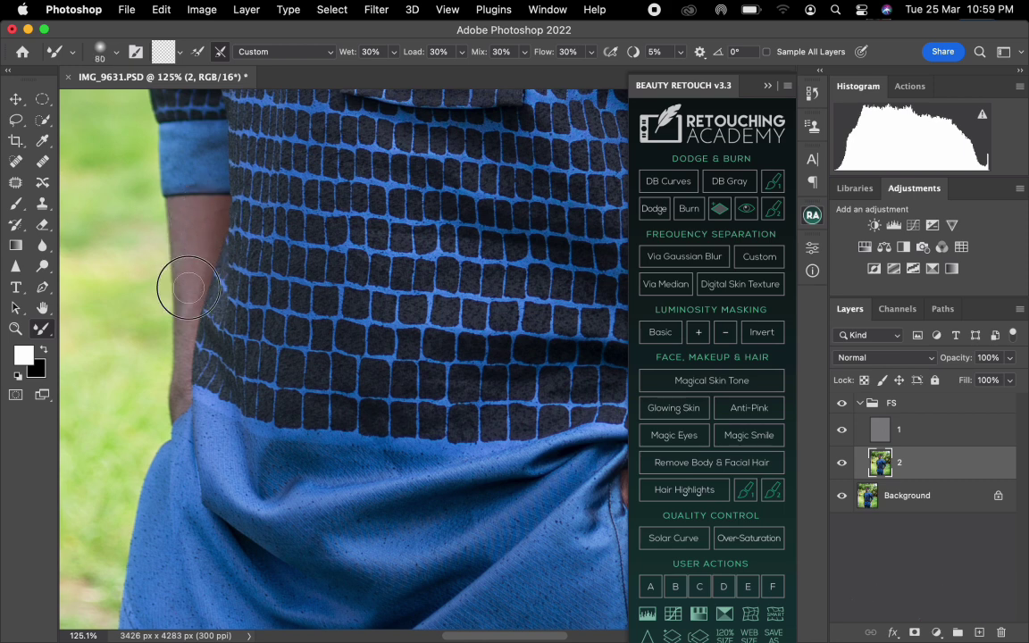
key(bracketleft)
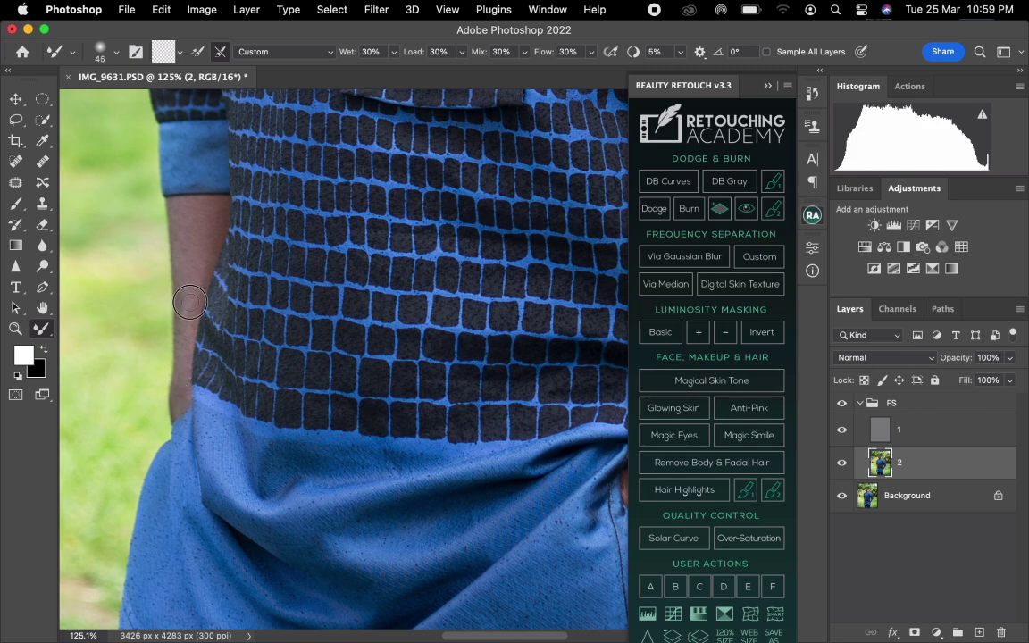
key(bracketright)
key(super+0)
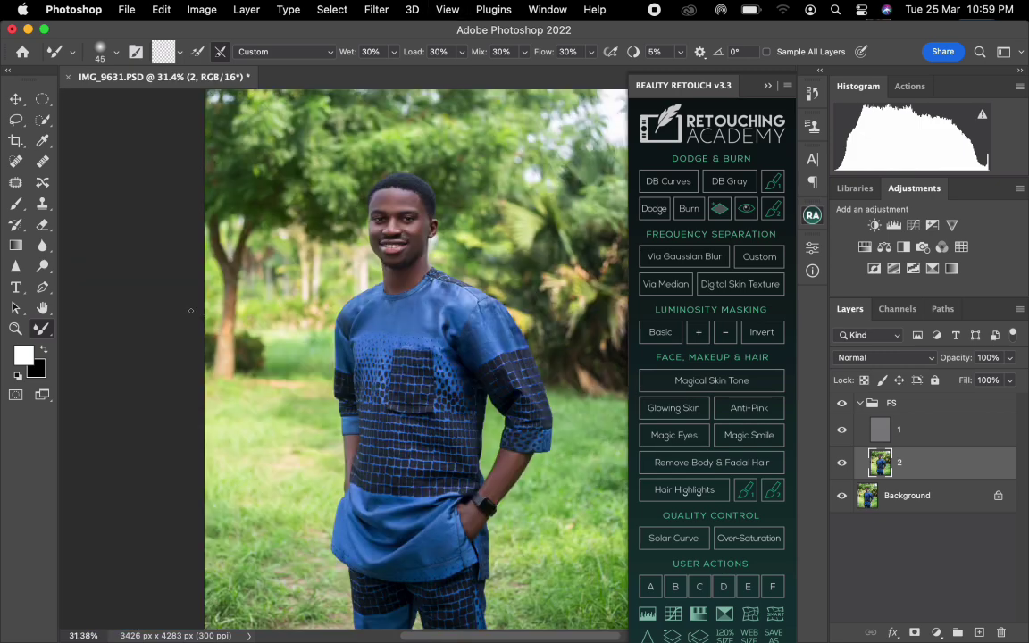
Smooth the jaw, forearm and hand tones on layer 2 with a 125- to 150-pixel Mixer Brush and compare by toggling the FS group's visibility.
drag(263, 315, 218, 313)
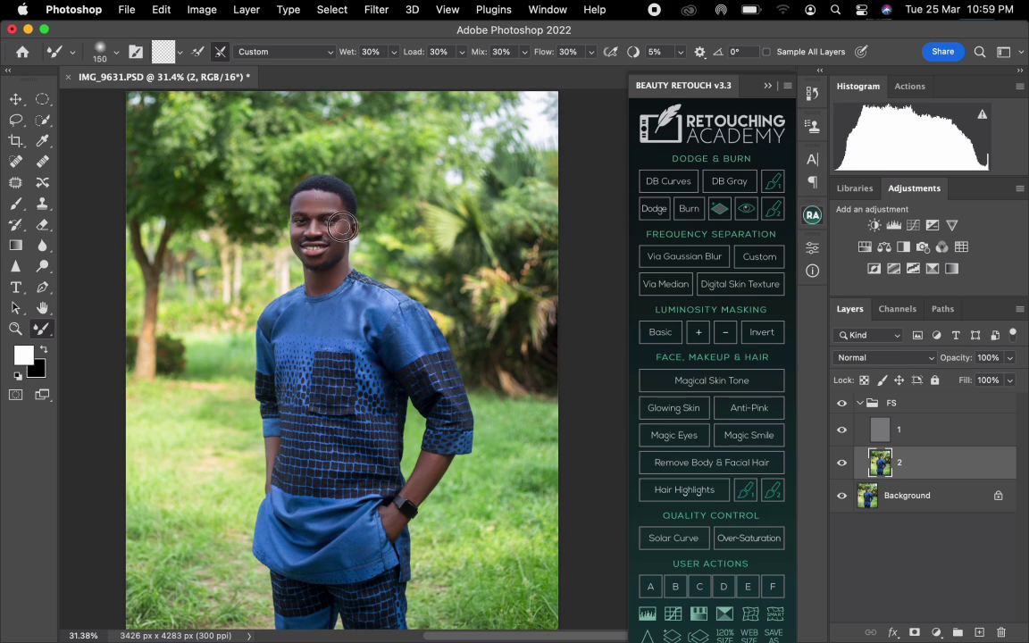
drag(338, 245, 340, 260)
drag(428, 466, 431, 461)
mouse_move(420, 480)
mouse_down()
mouse_move(407, 495)
mouse_move(423, 485)
mouse_up()
key(bracketleft)
drag(389, 521, 390, 528)
key(bracketright)
click(841, 406)
click(841, 406)
scroll(578, 405, down, 2)
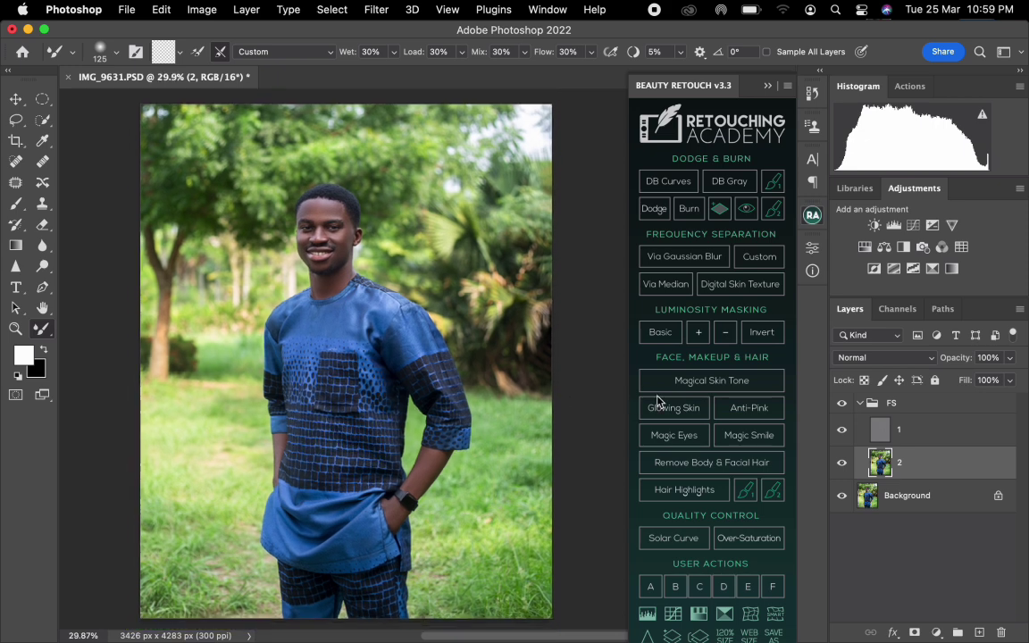
Collapse the FS group, stamp the visible image onto a new layer above it and place that layer in a new group.
click(860, 405)
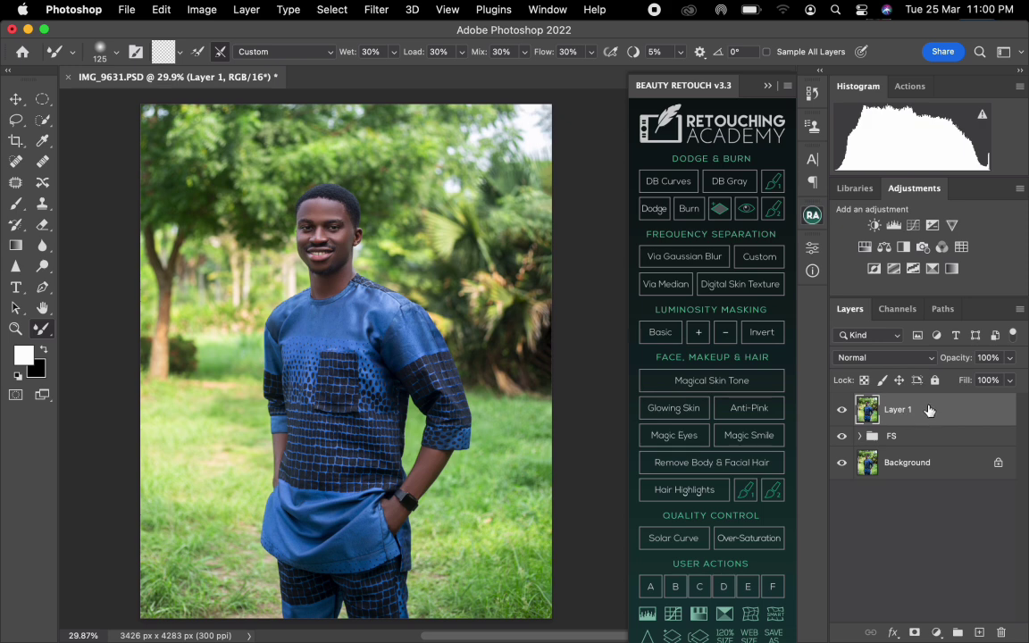
drag(931, 415, 956, 630)
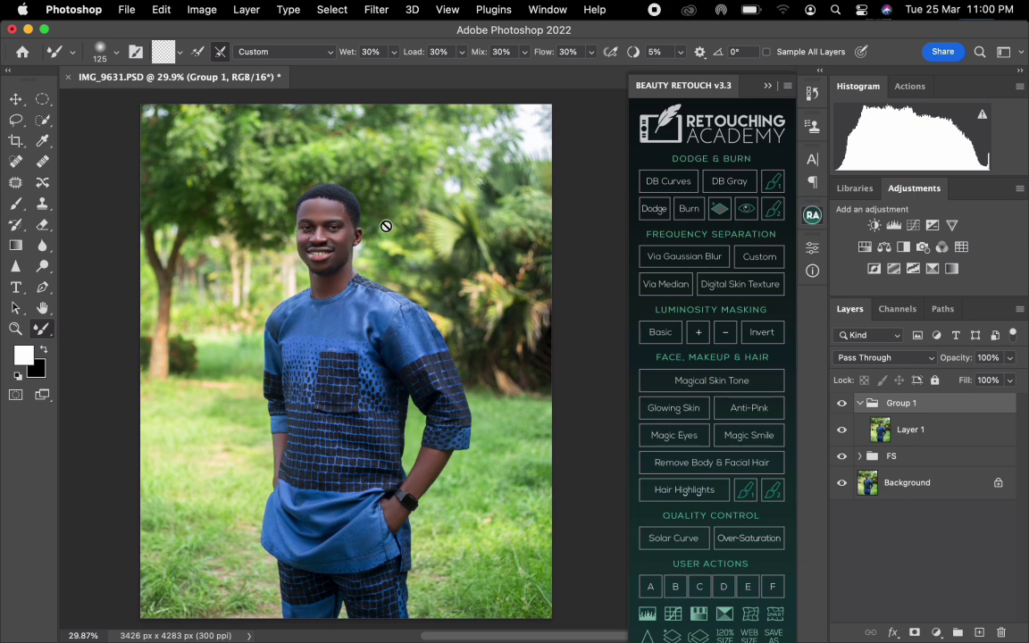
Select the man on Layer 1 with the automatic Subject selection.
click(332, 10)
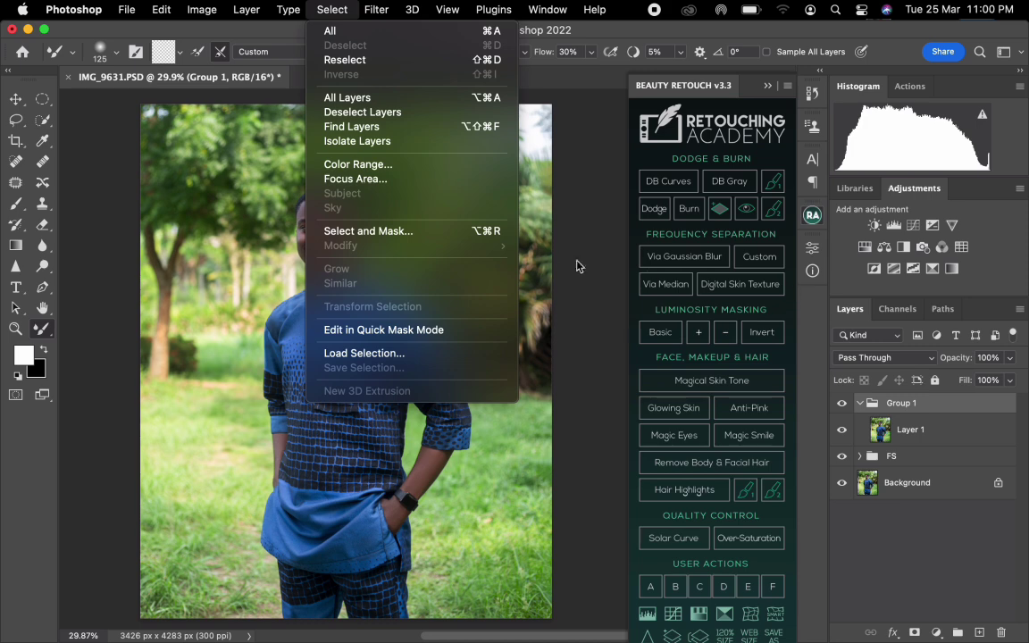
click(523, 257)
click(906, 432)
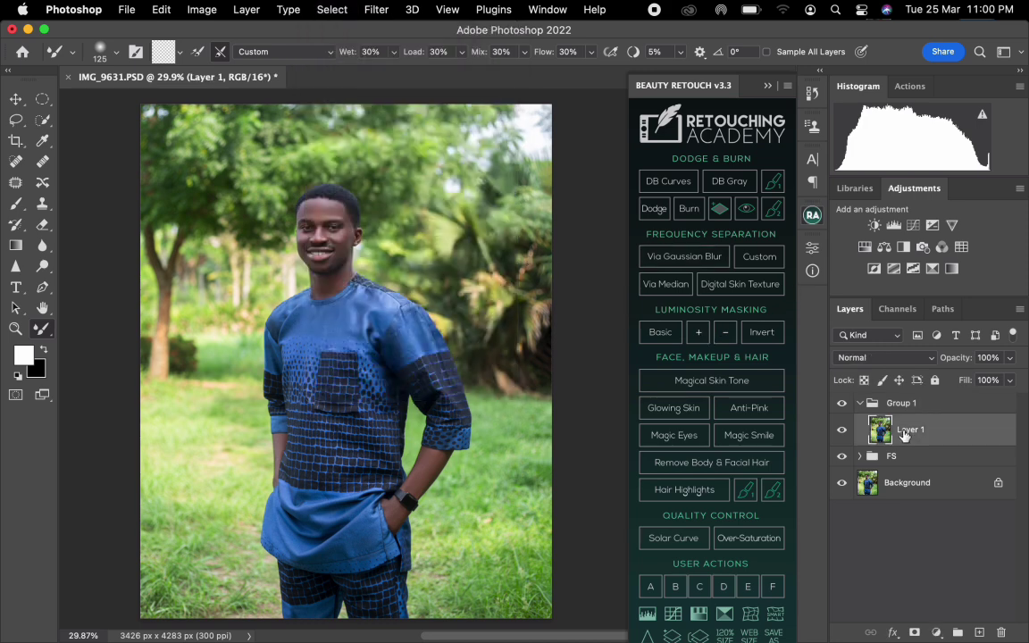
click(332, 9)
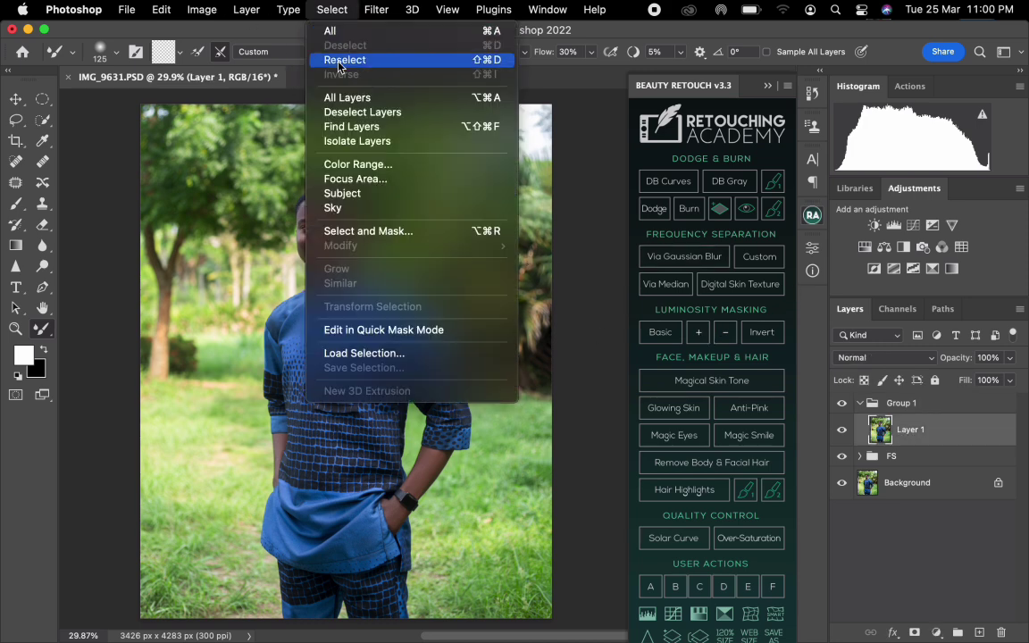
click(346, 190)
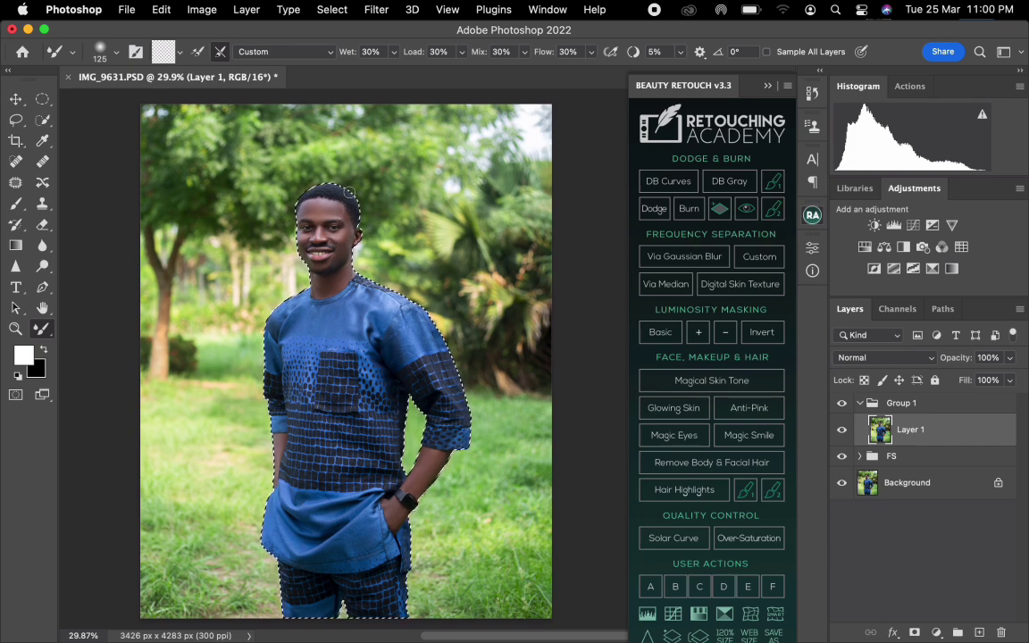
Add the shoulder edge beside the neck to the selection with a 2 px feathered Lasso and check the outline around the body.
scroll(336, 264, up, 5)
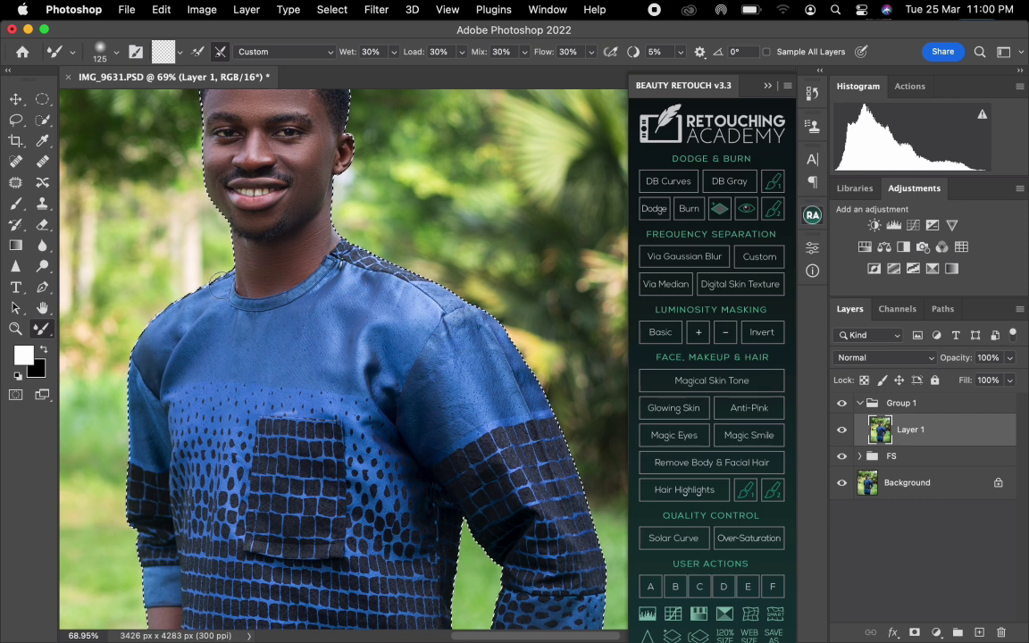
key(l)
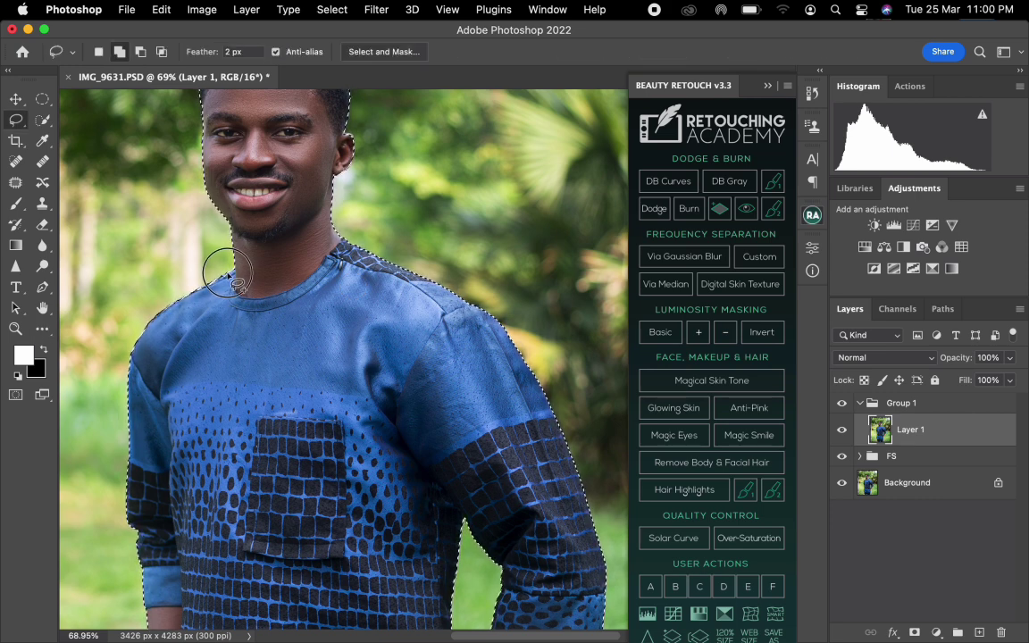
mouse_move(219, 281)
mouse_down()
mouse_move(197, 284)
mouse_move(218, 302)
mouse_up()
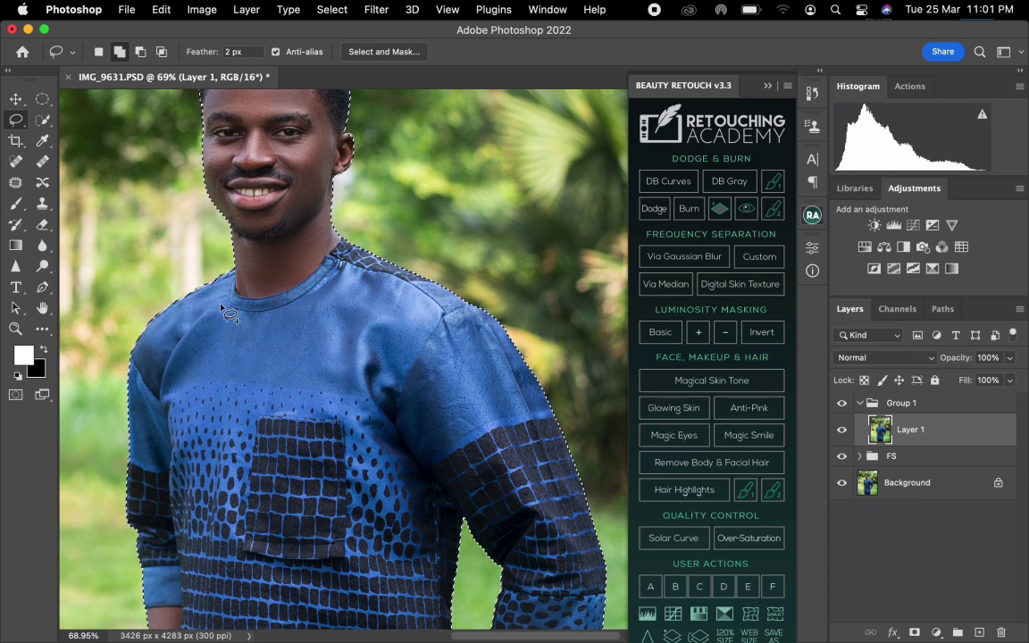
drag(367, 398, 278, 46)
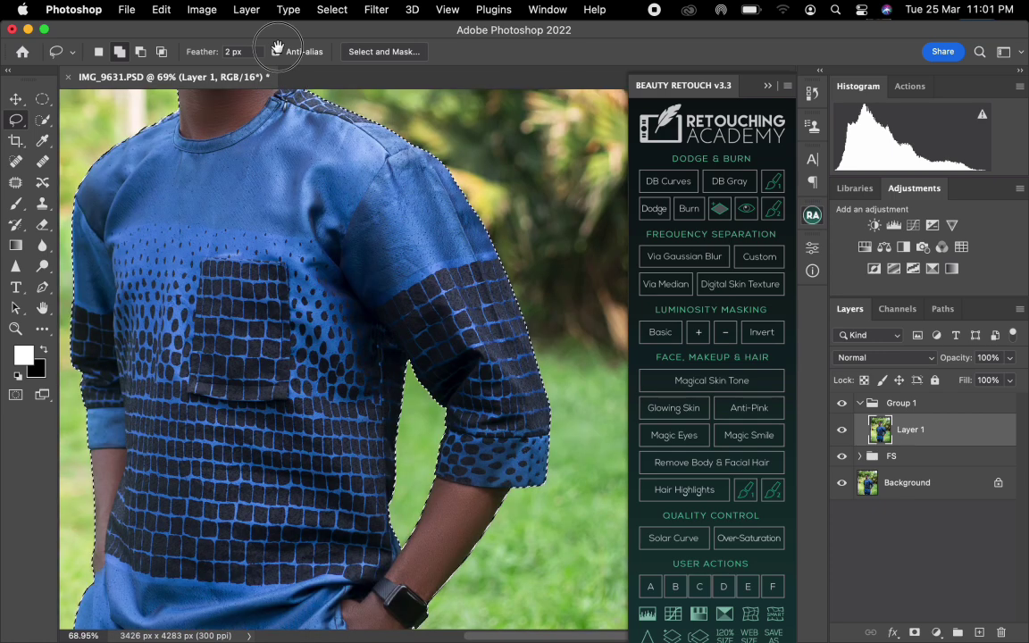
drag(336, 299, 390, 184)
key(super+0)
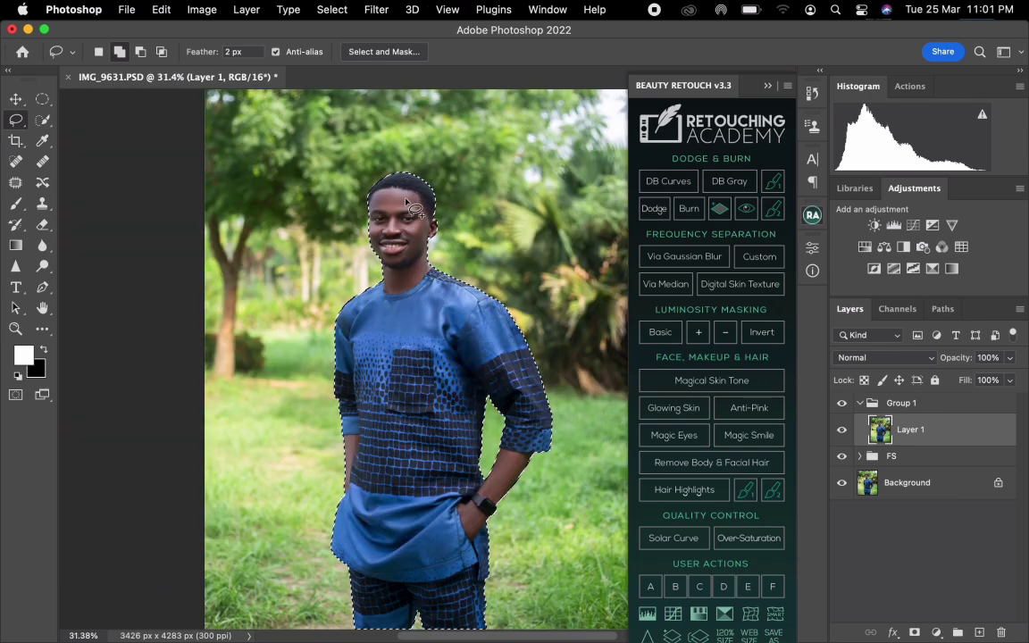
drag(356, 242, 282, 248)
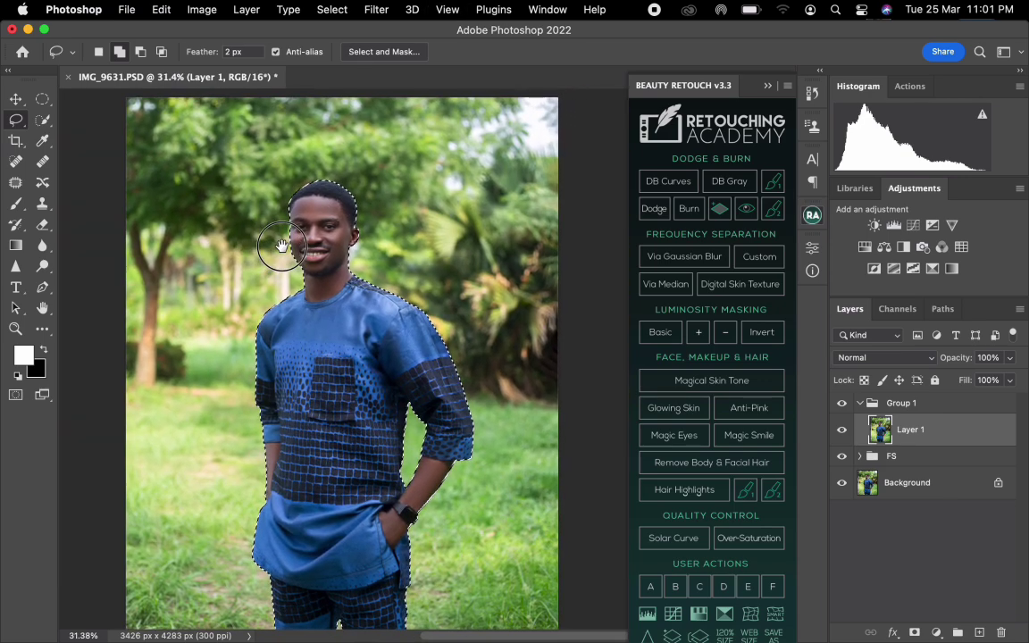
key(super+0)
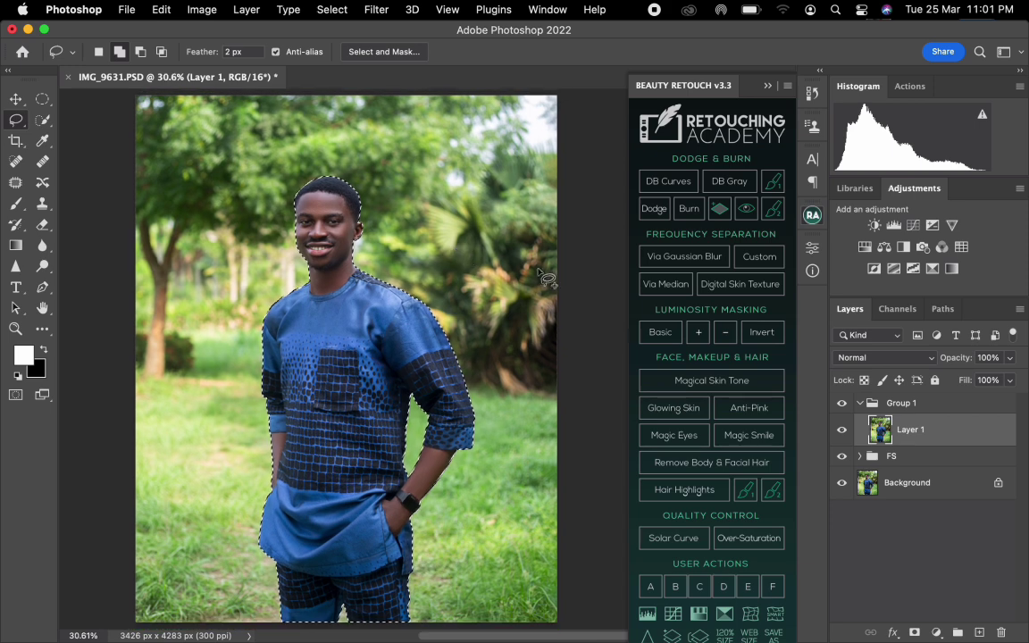
Add a layer mask to Group 1 from the subject selection and invert it so the group affects only the background.
click(912, 407)
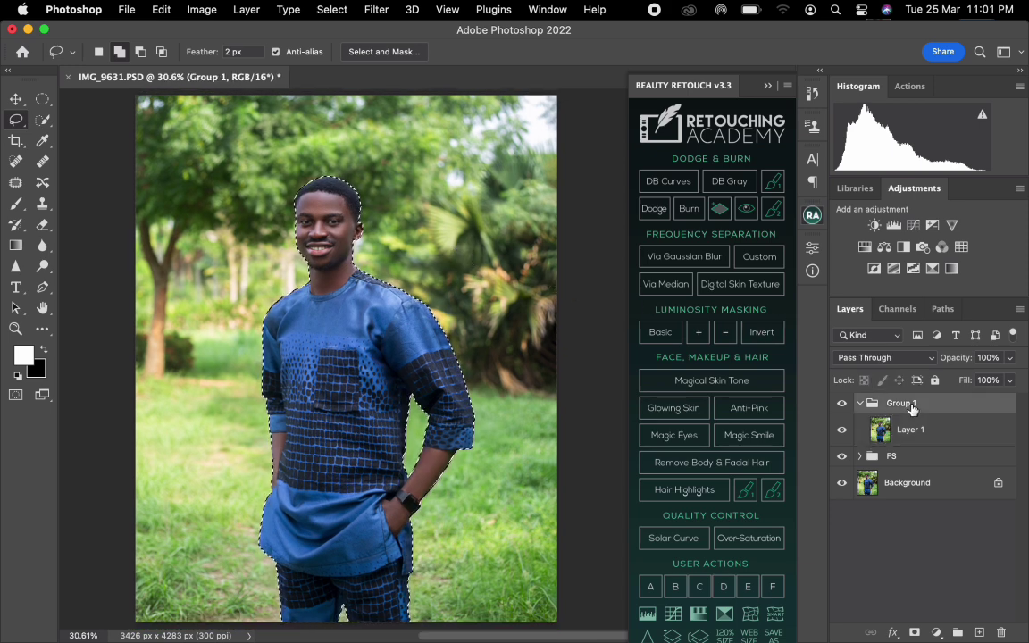
click(916, 632)
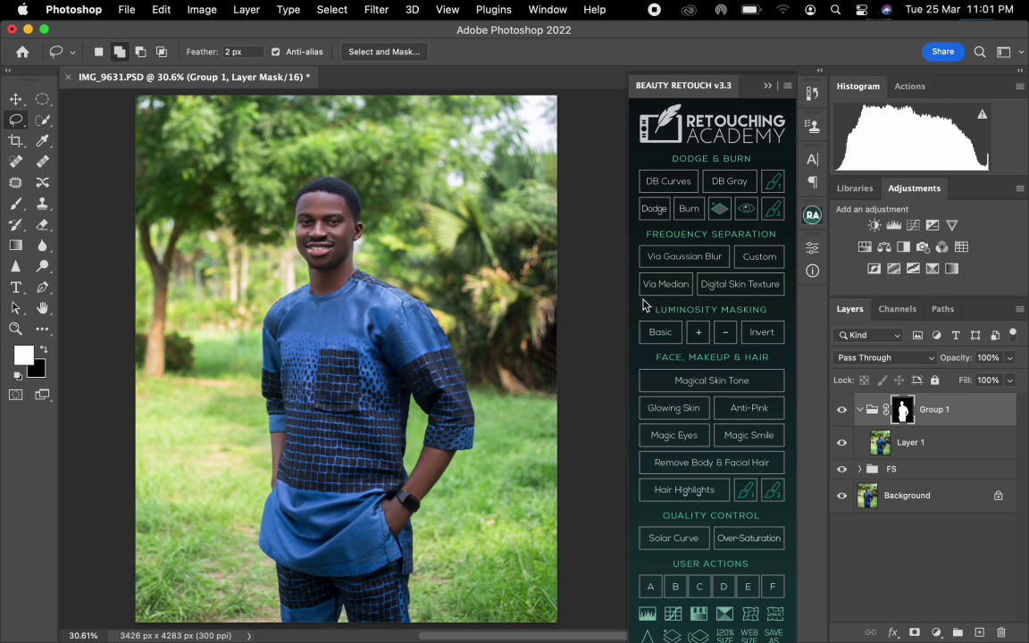
key(super+i)
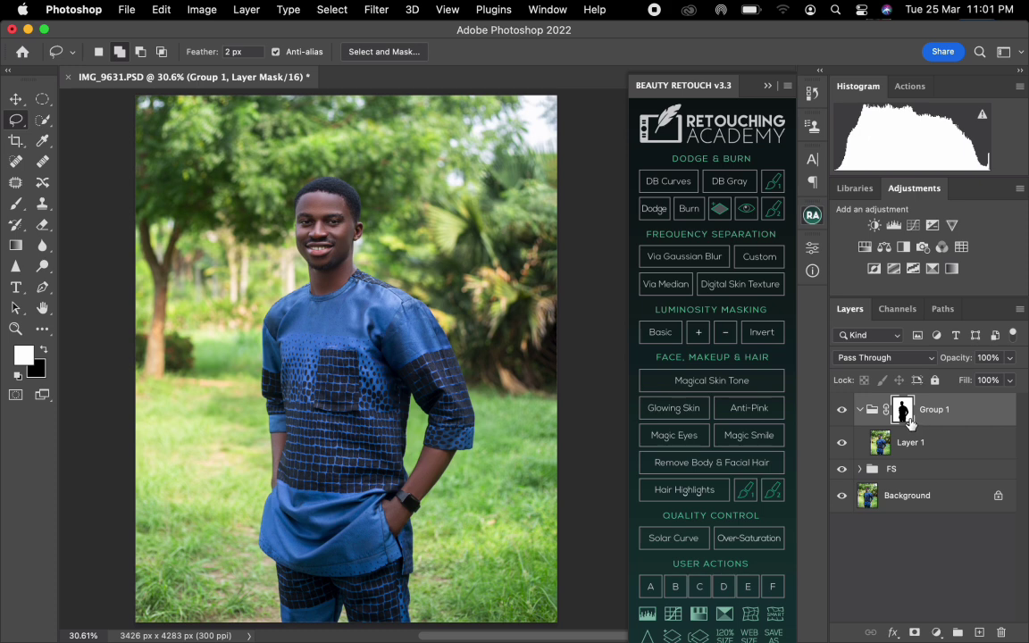
Add a Brightness/Contrast adjustment above Layer 1 in Group 1 with brightness -53 and contrast 13.
click(909, 441)
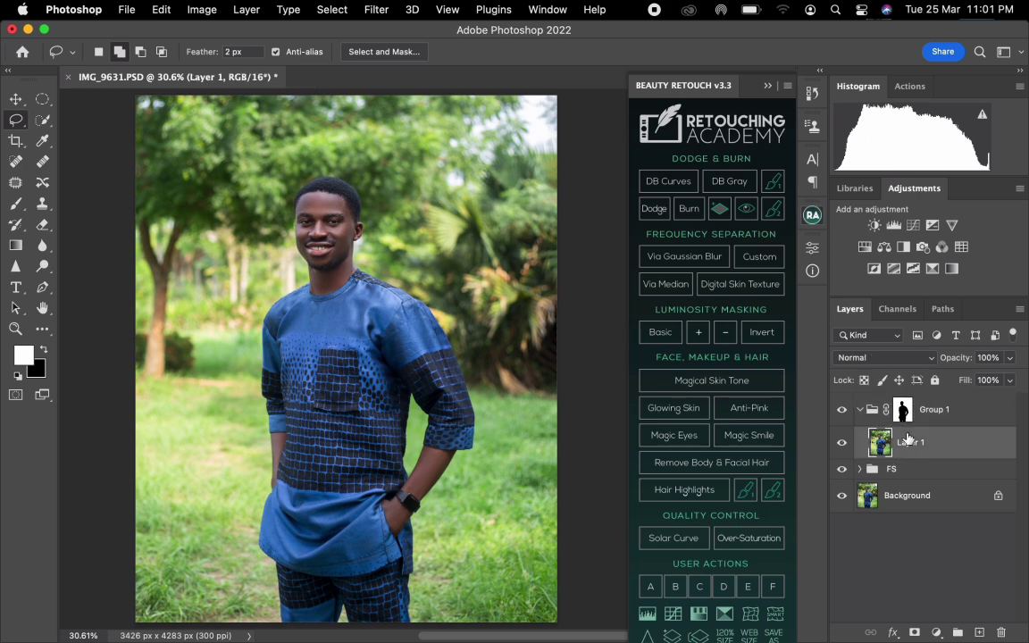
click(875, 226)
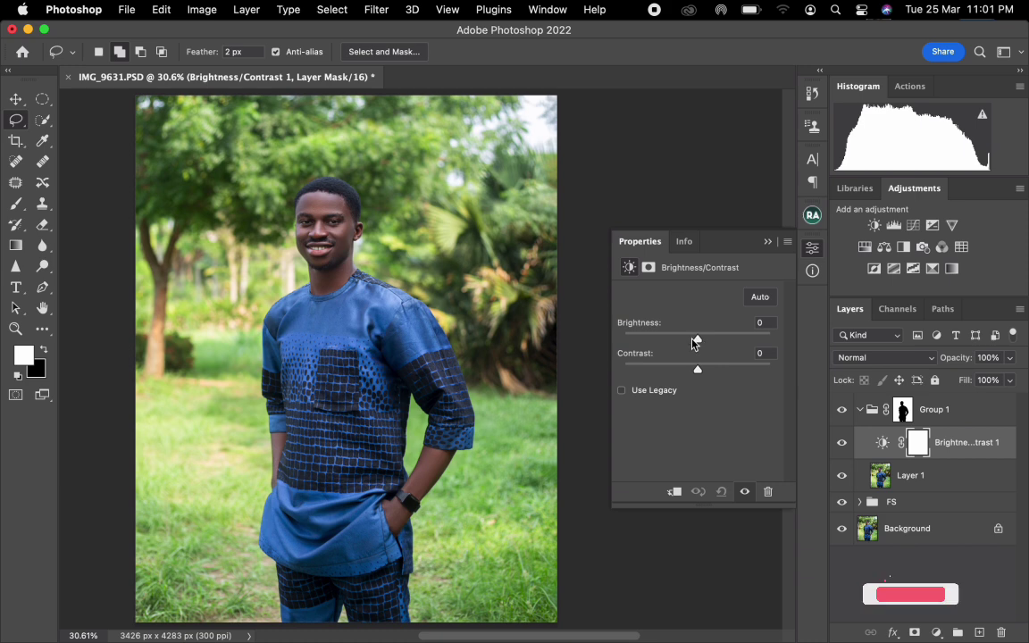
drag(697, 340, 673, 343)
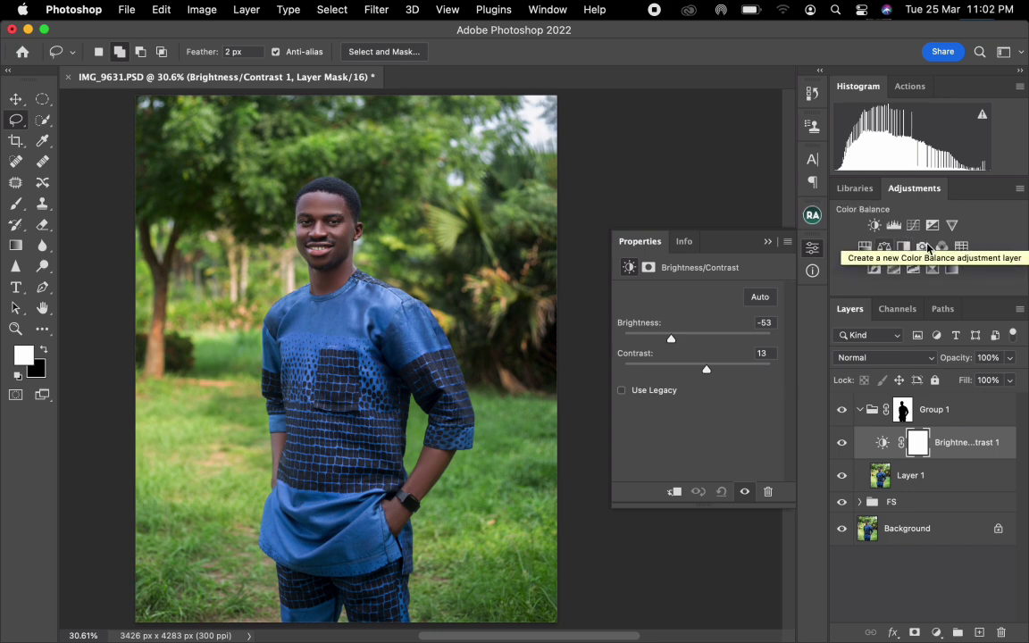
Add a Selective Color adjustment in Group 1 and set Yellows to Cyan +16, Magenta +23, Yellow +9 and Black +10.
click(935, 271)
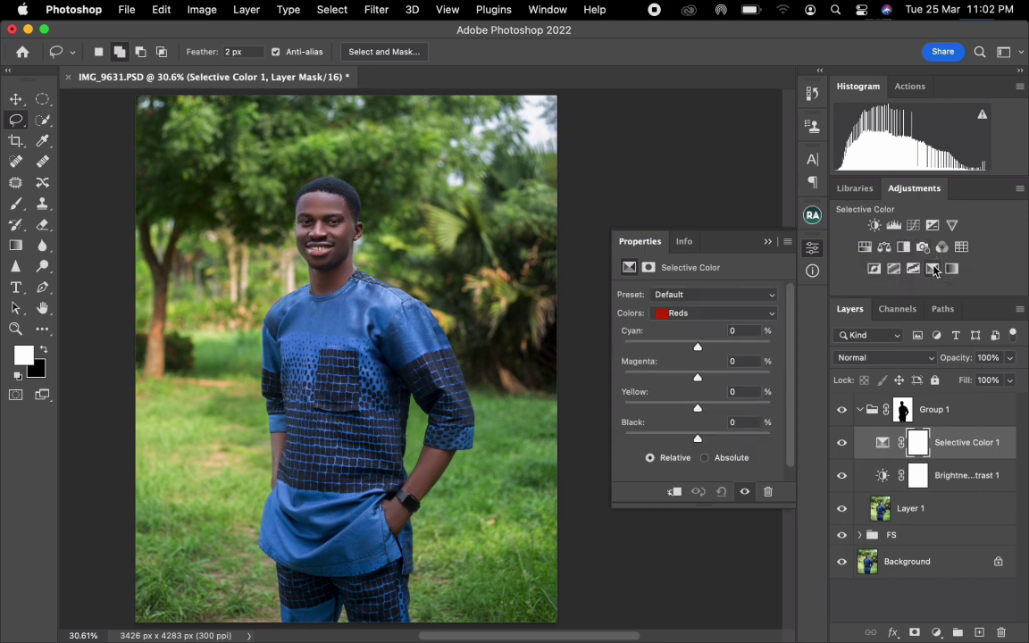
click(705, 313)
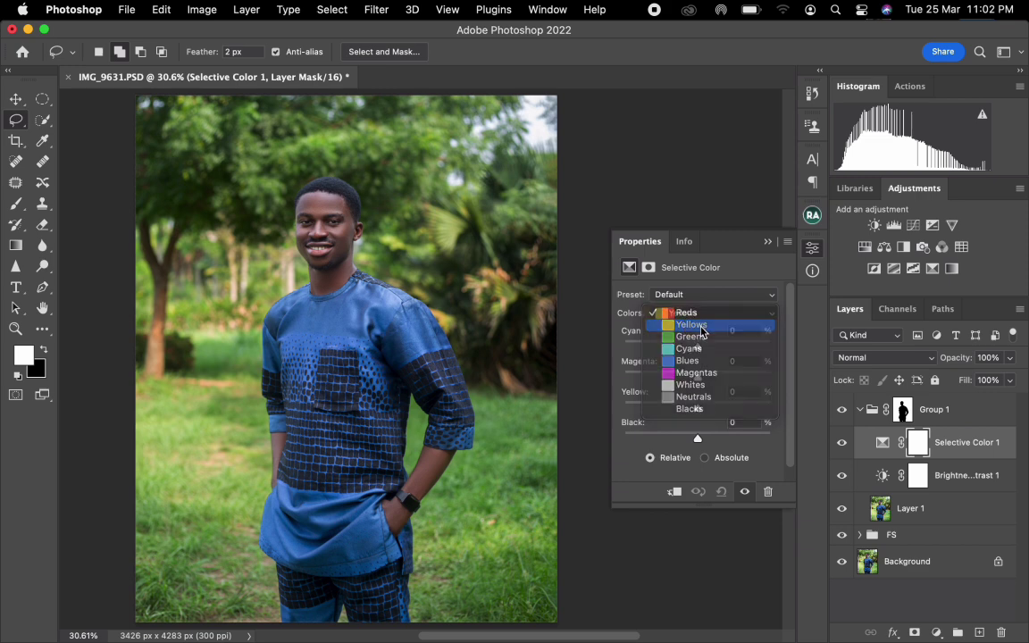
click(701, 325)
drag(696, 348, 708, 435)
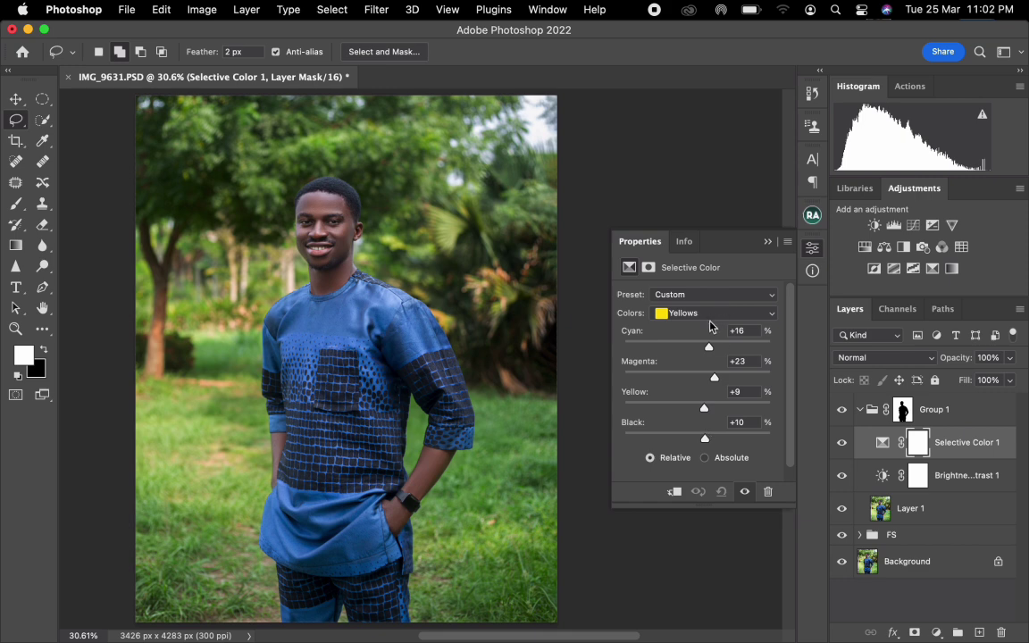
Set the Selective Color Greens to Cyan +7, Magenta +15, Yellow +7 and Black +22, and close the adjustment's settings.
click(709, 318)
click(715, 325)
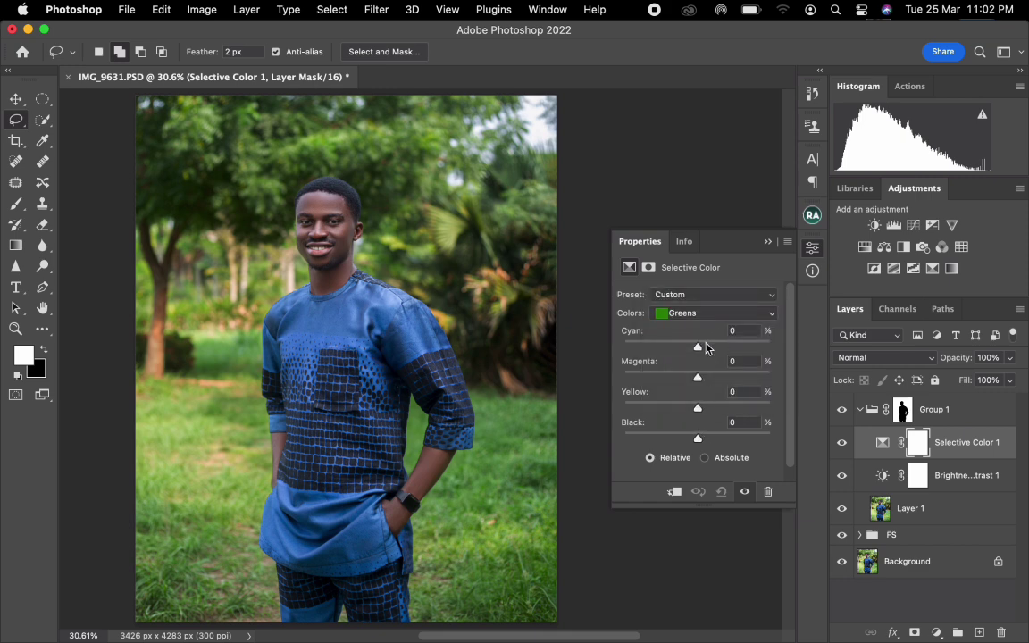
drag(698, 349, 706, 383)
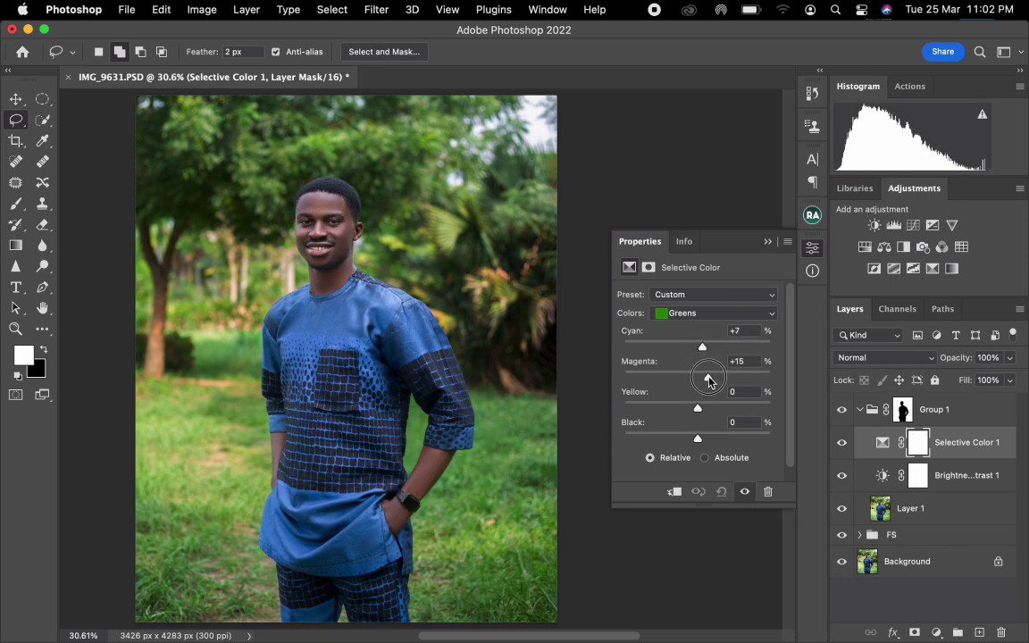
drag(628, 380, 715, 443)
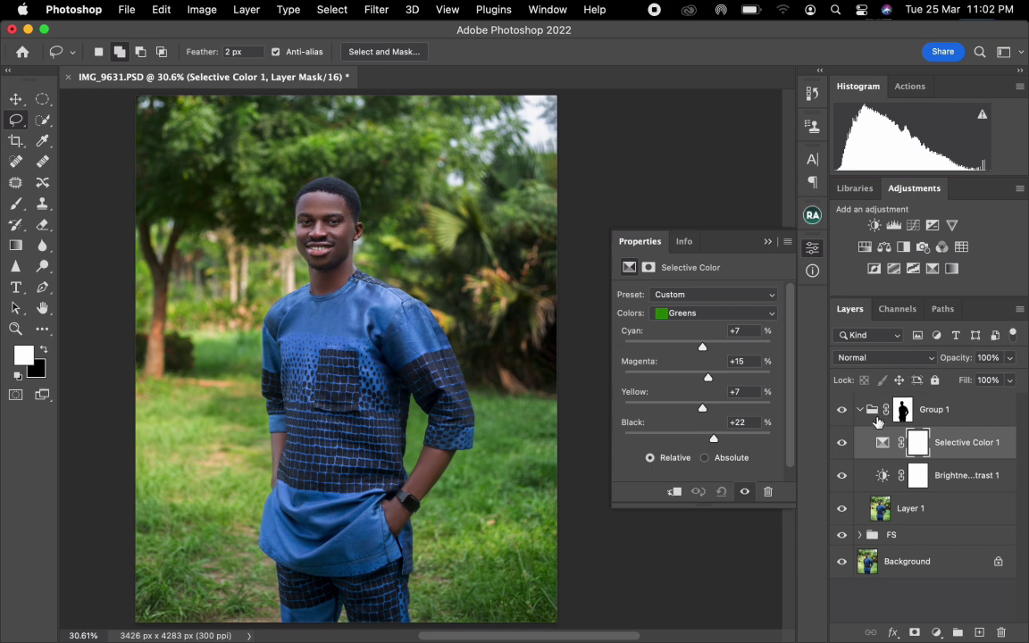
scroll(426, 264, down, 1)
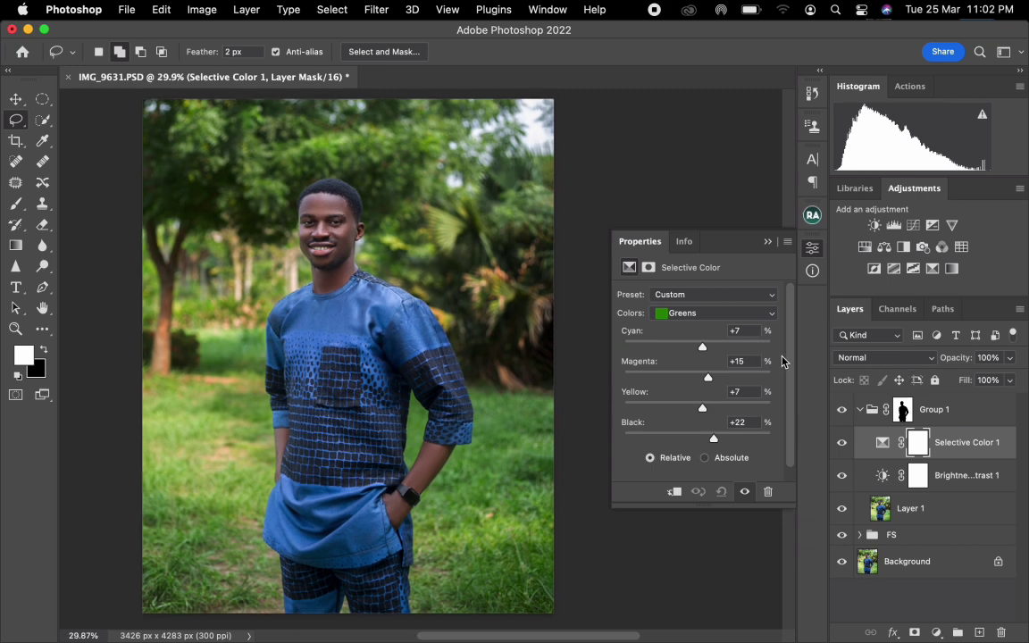
click(767, 243)
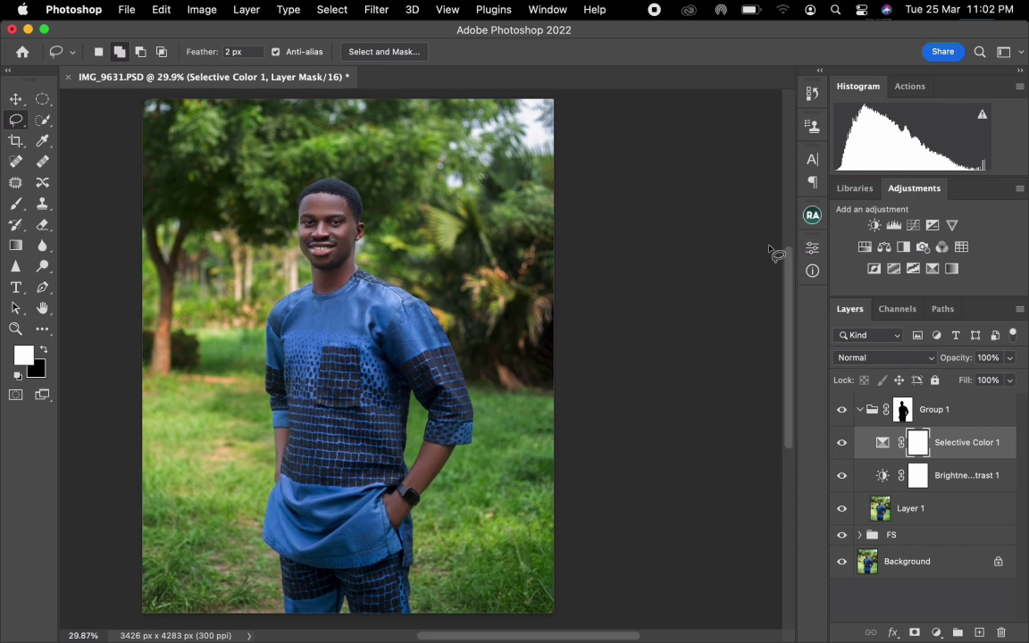
Compare the image with Group 1 hidden and shown, and leave the group collapsed in the layer stack.
click(841, 410)
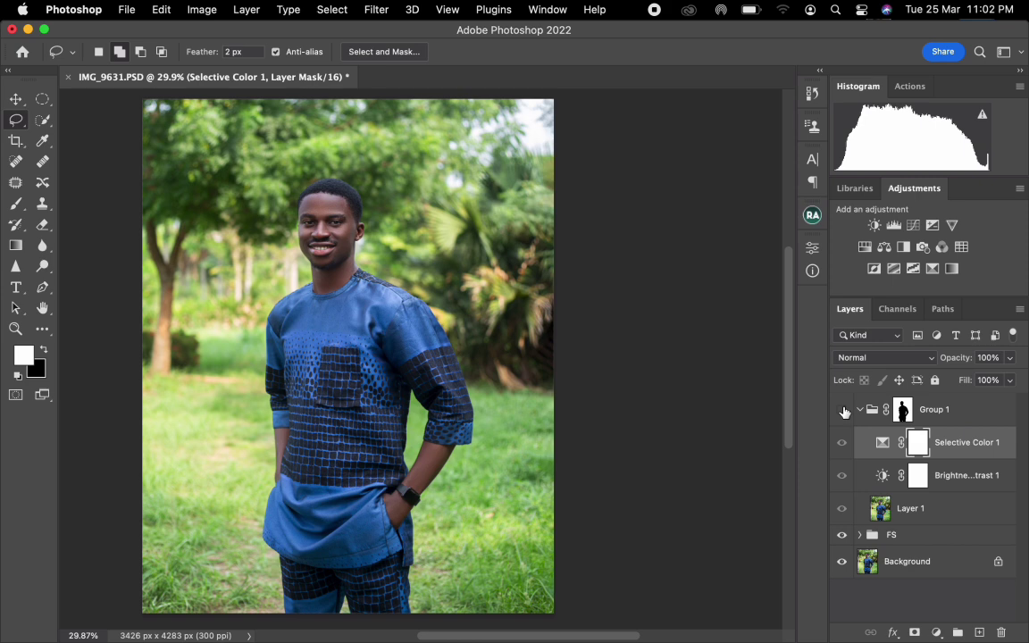
click(843, 410)
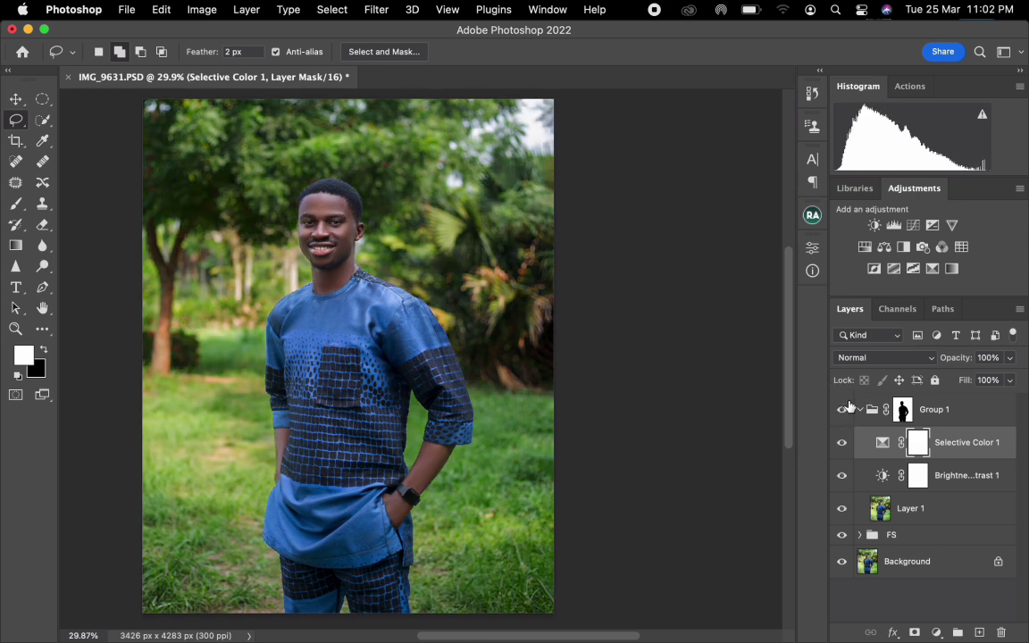
click(861, 410)
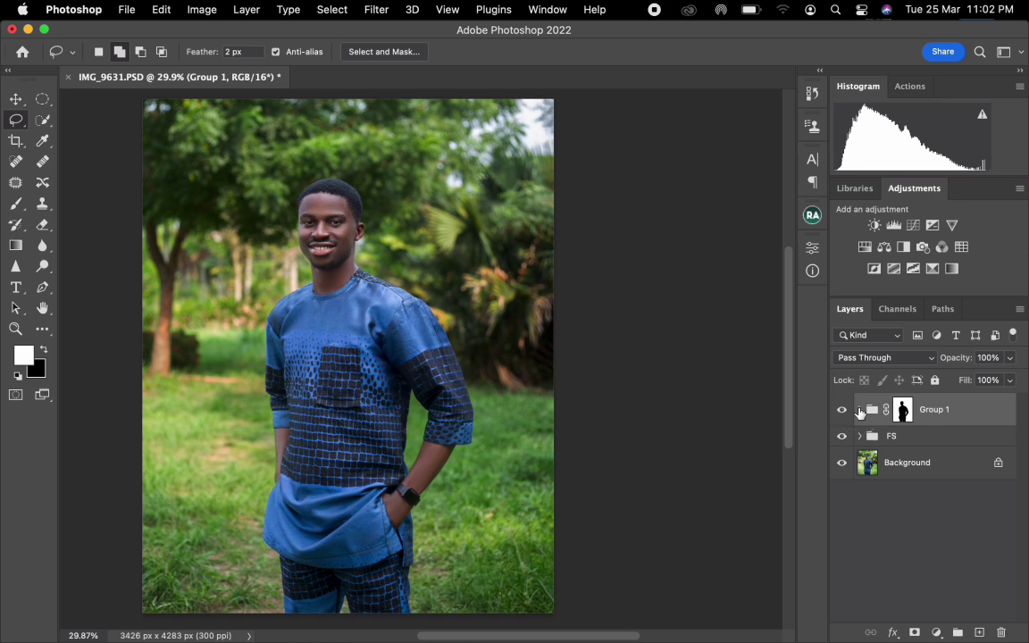
click(860, 411)
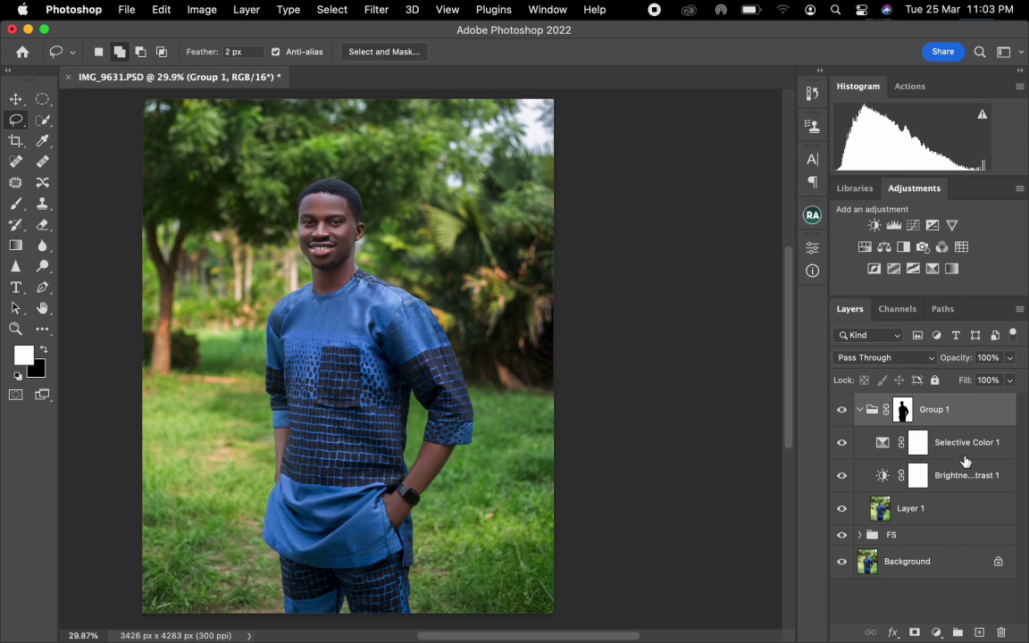
click(859, 409)
Add a Vibrance adjustment layer above Group 1 and set its saturation to -70.
scroll(310, 223, up, 1)
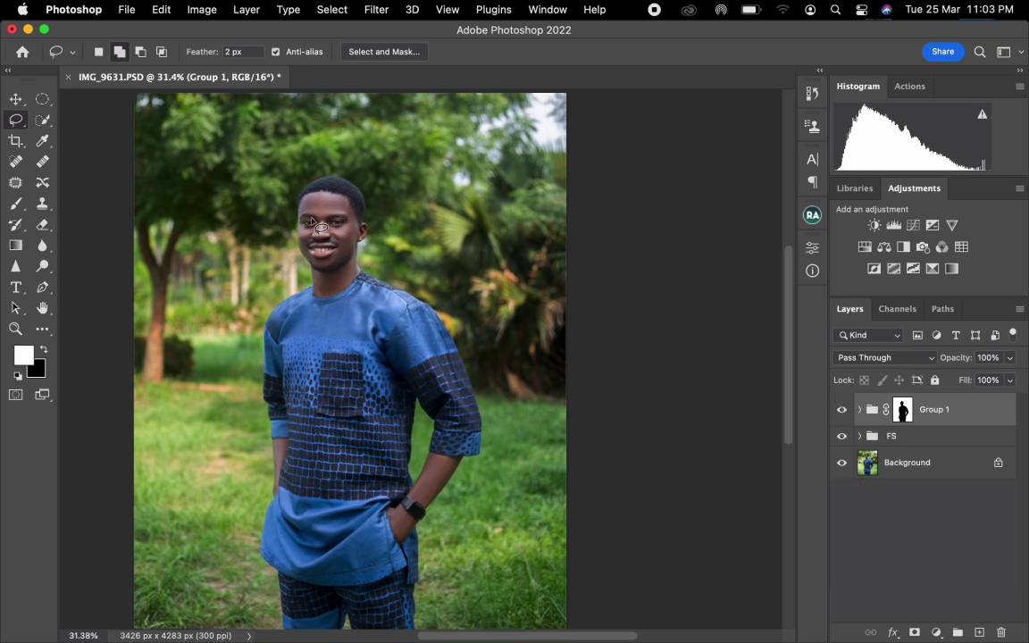
scroll(311, 223, up, 5)
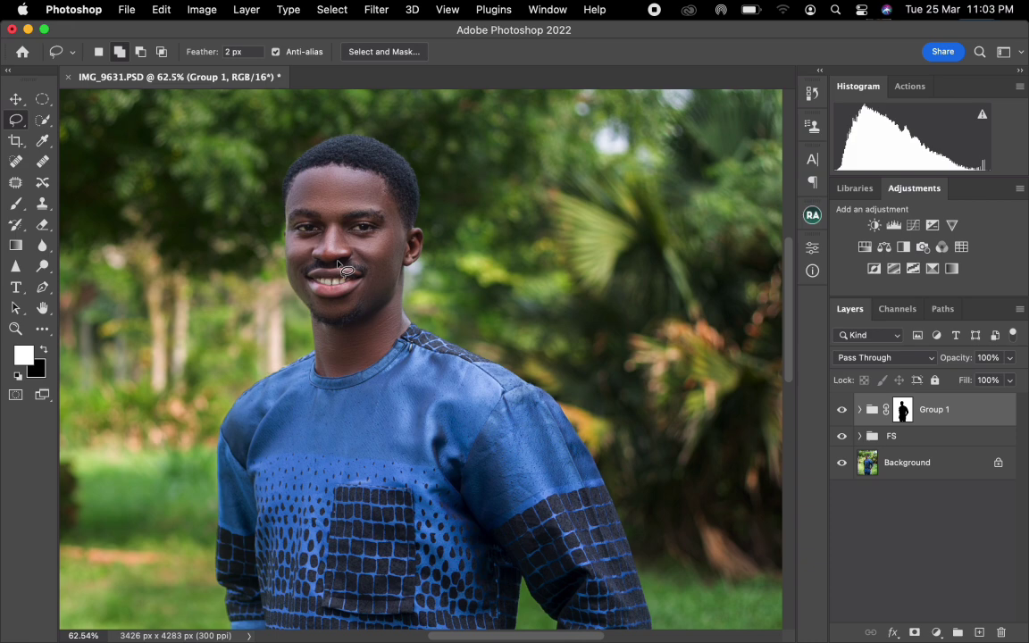
scroll(340, 265, up, 3)
scroll(356, 249, up, 3)
scroll(356, 248, left, 2)
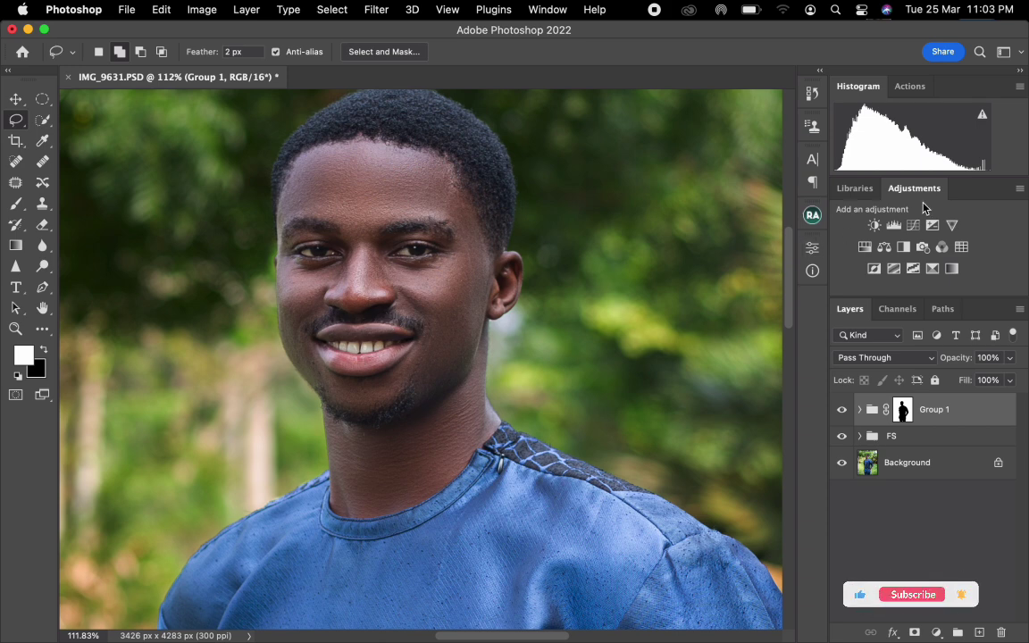
click(951, 225)
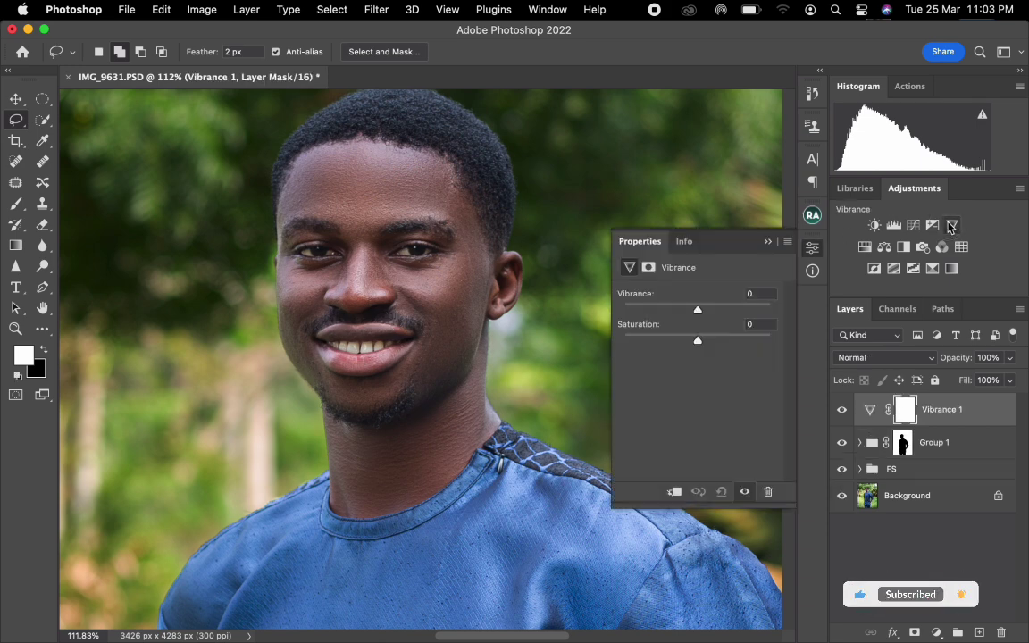
click(653, 340)
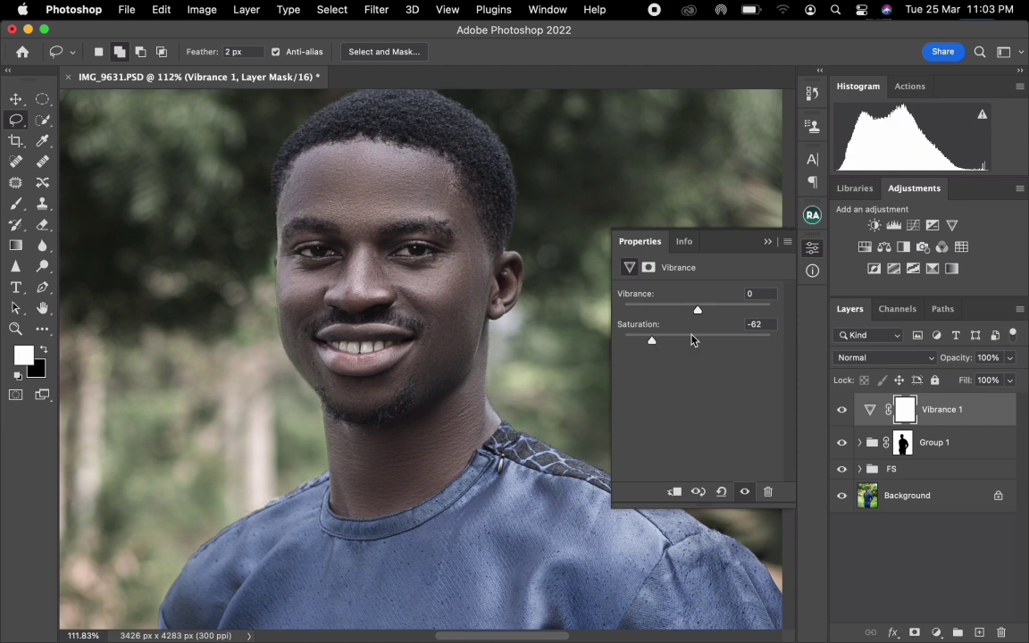
click(755, 324)
text(-7)
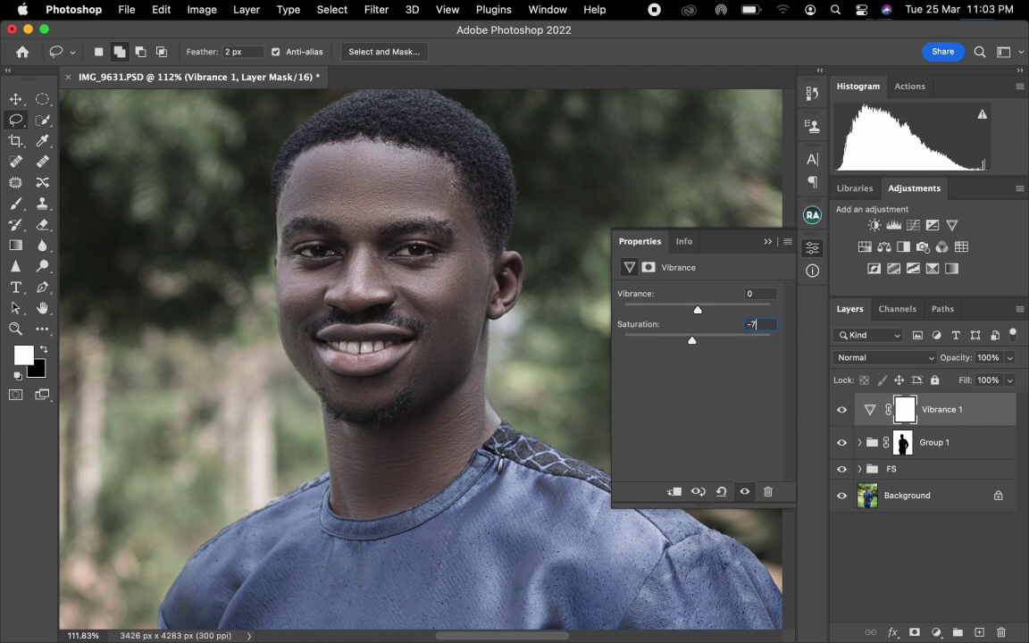
text(0)
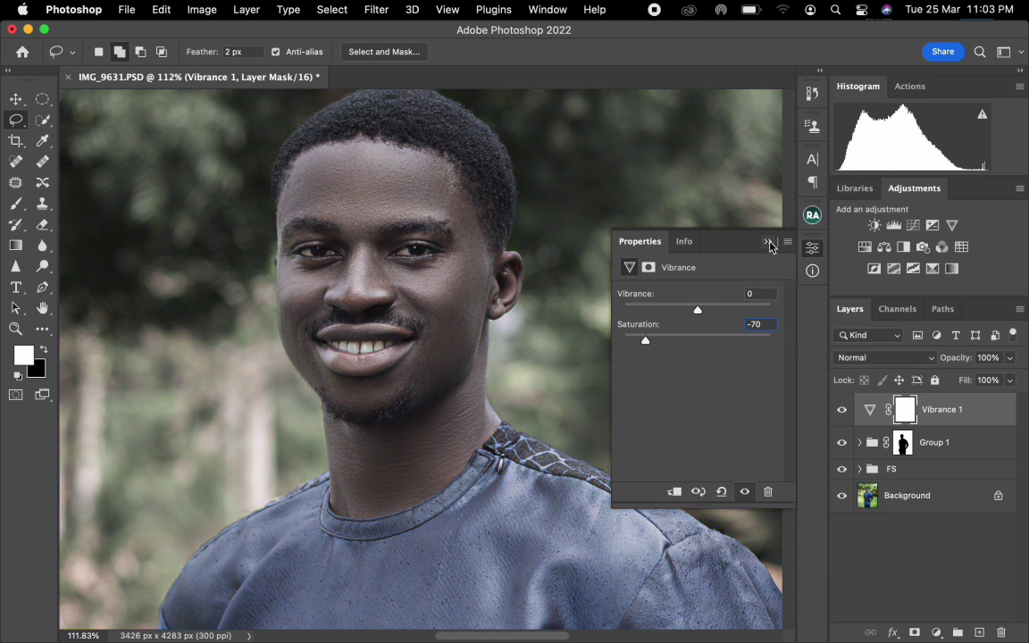
Invert the Vibrance 1 layer mask to black and close the adjustment's settings.
click(649, 268)
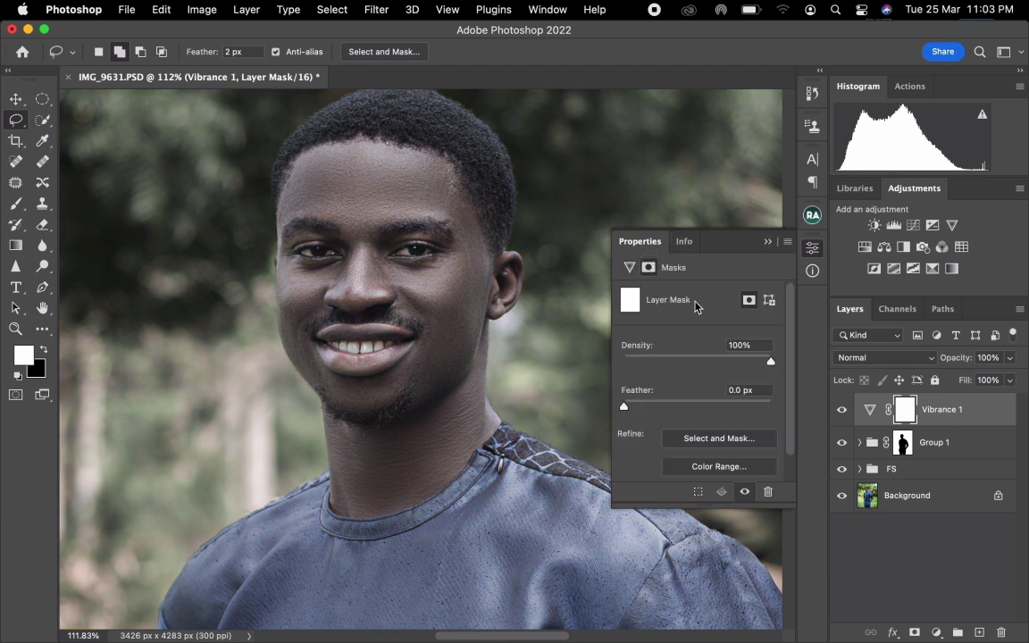
scroll(728, 459, down, 1)
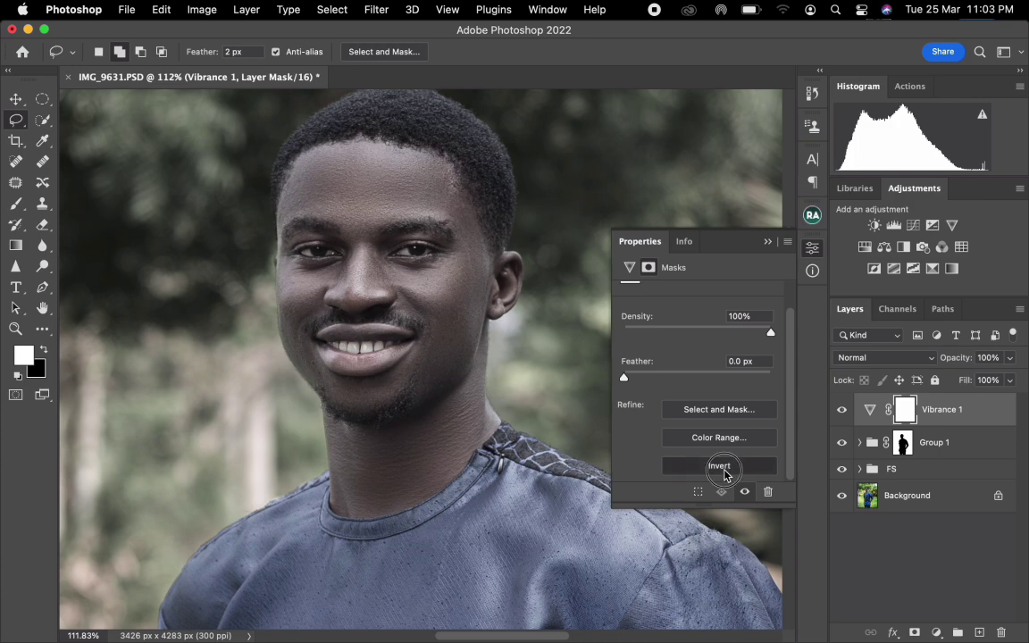
click(719, 466)
click(767, 243)
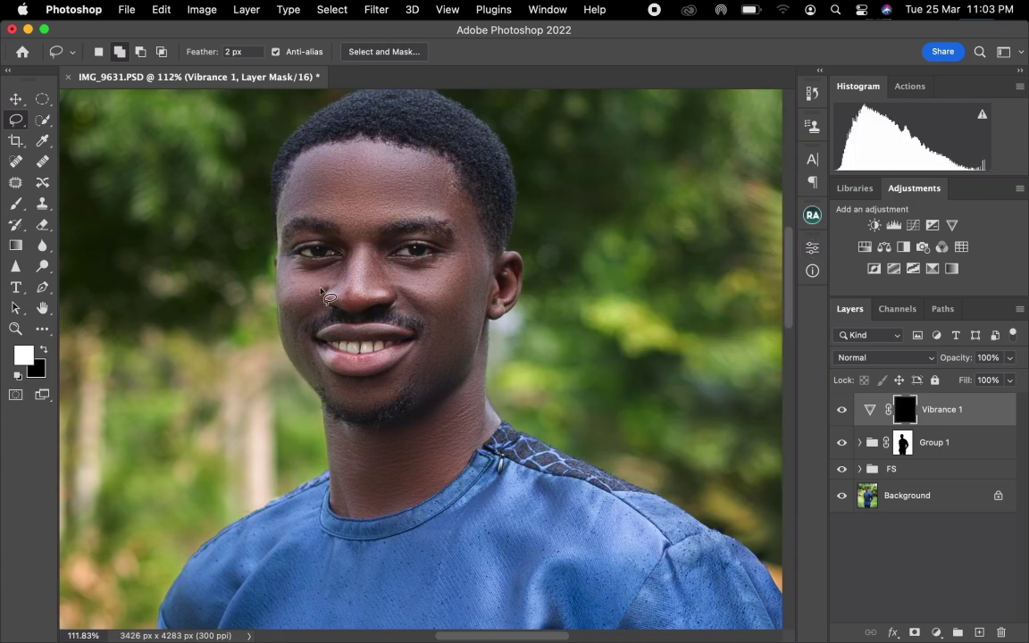
Paint the whites of both eyes in white on the Vibrance 1 mask with a 9 px soft round brush.
scroll(385, 303, up, 10)
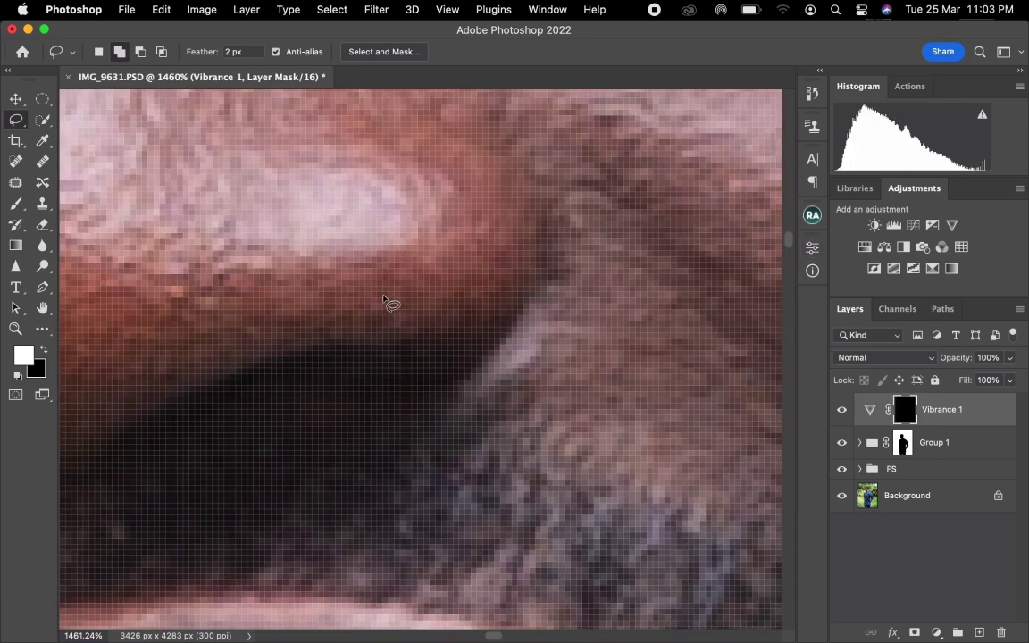
scroll(389, 305, down, 8)
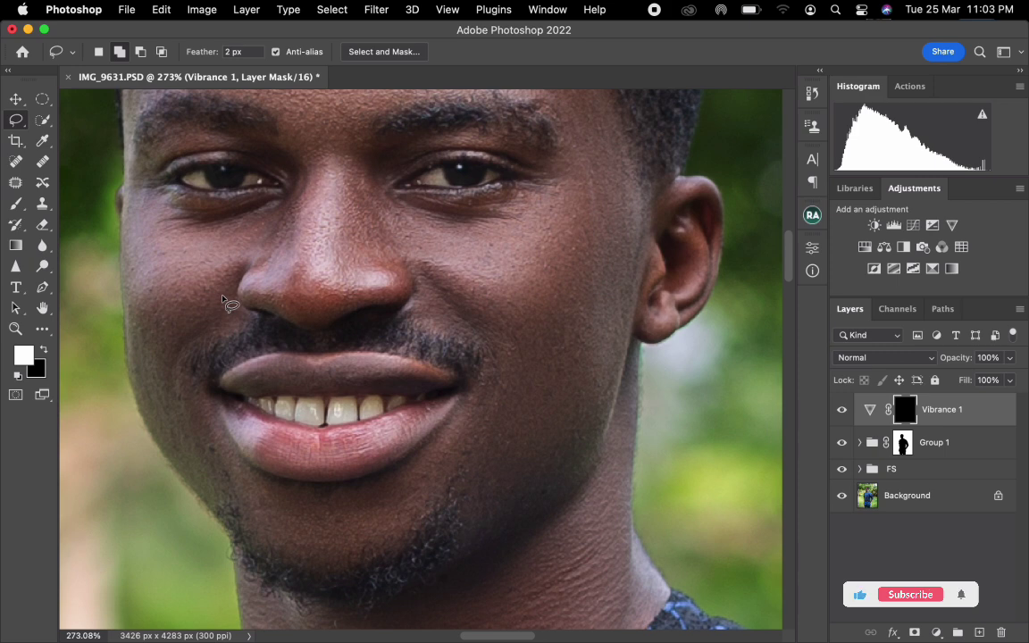
click(15, 206)
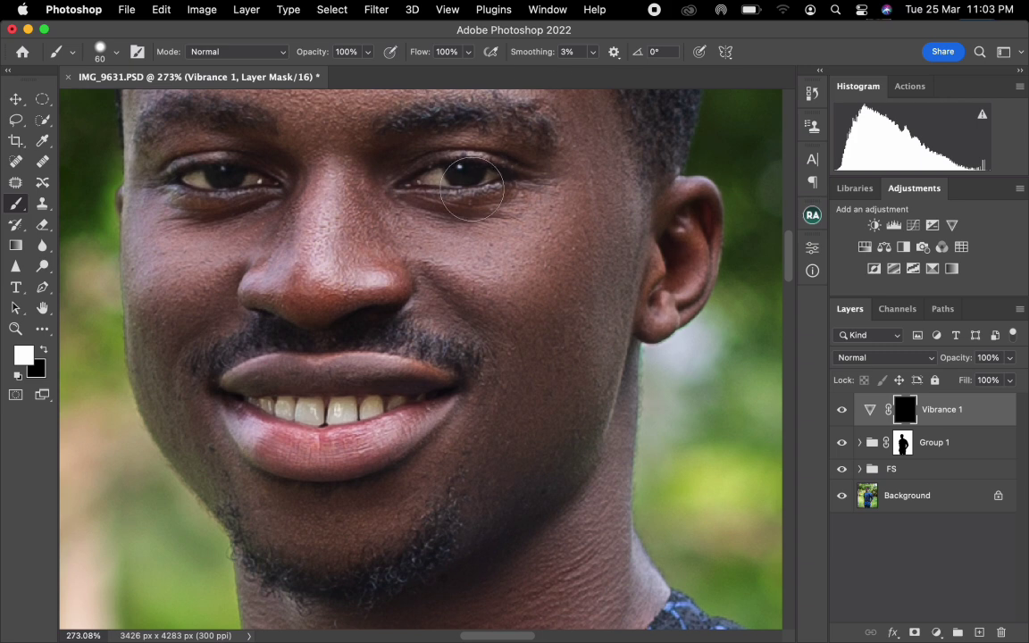
key(bracketleft)
key(bracketleft)
key(bracketleft)
key(bracketleft)
key(bracketleft)
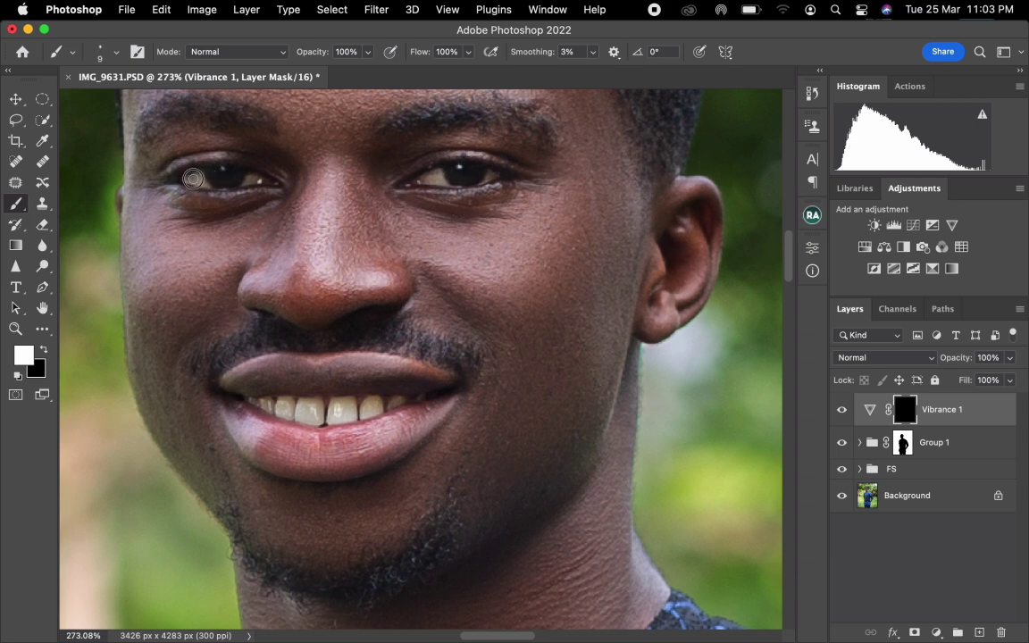
right_click(192, 181)
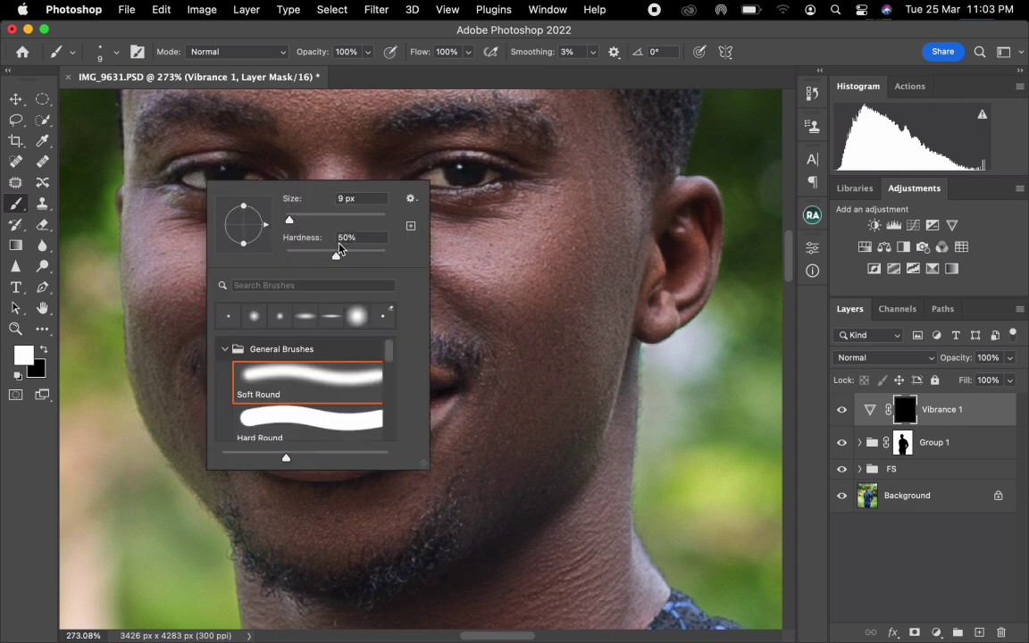
click(196, 178)
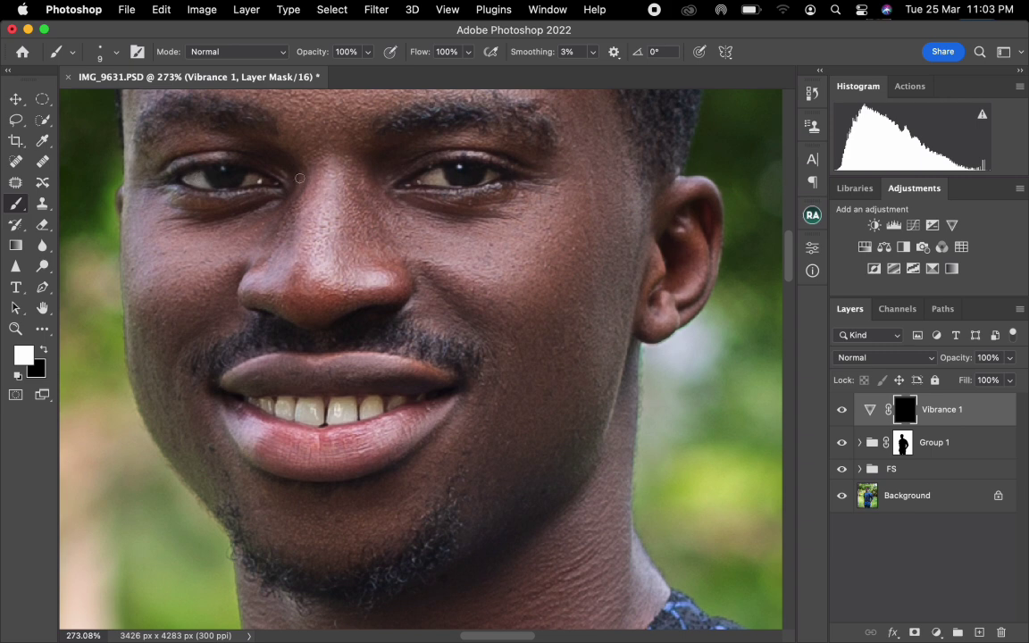
drag(246, 181, 261, 178)
mouse_move(444, 182)
mouse_down()
mouse_move(418, 182)
mouse_move(492, 174)
mouse_up()
Enlarge the brush and paint the teeth in white on the Vibrance 1 mask to remove their yellow tint.
key(bracketright)
key(bracketright)
drag(278, 405, 313, 417)
mouse_move(322, 415)
mouse_down()
mouse_move(307, 410)
mouse_move(379, 409)
mouse_up()
Reduce the brush to 6 px and examine the painted eye and teeth areas with the red mask overlay.
key(bracketleft)
key(bracketleft)
key(bracketleft)
key(bracketleft)
key(bracketleft)
key(x)
key(backslash)
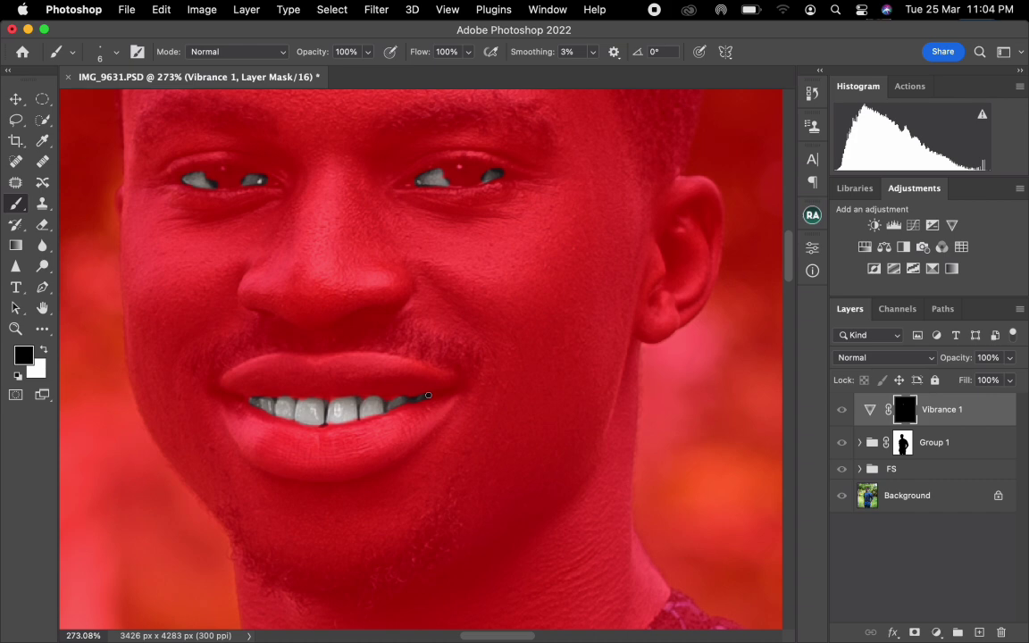
key(x)
key(backslash)
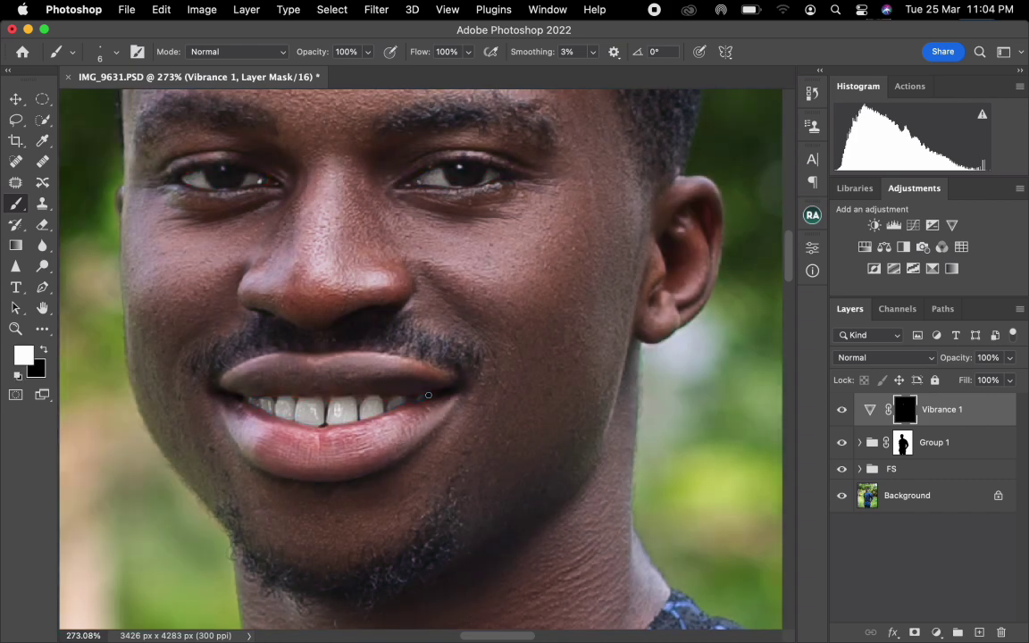
Compare the face with the Vibrance 1 layer hidden and shown, and return to a view of the full figure.
scroll(371, 339, down, 10)
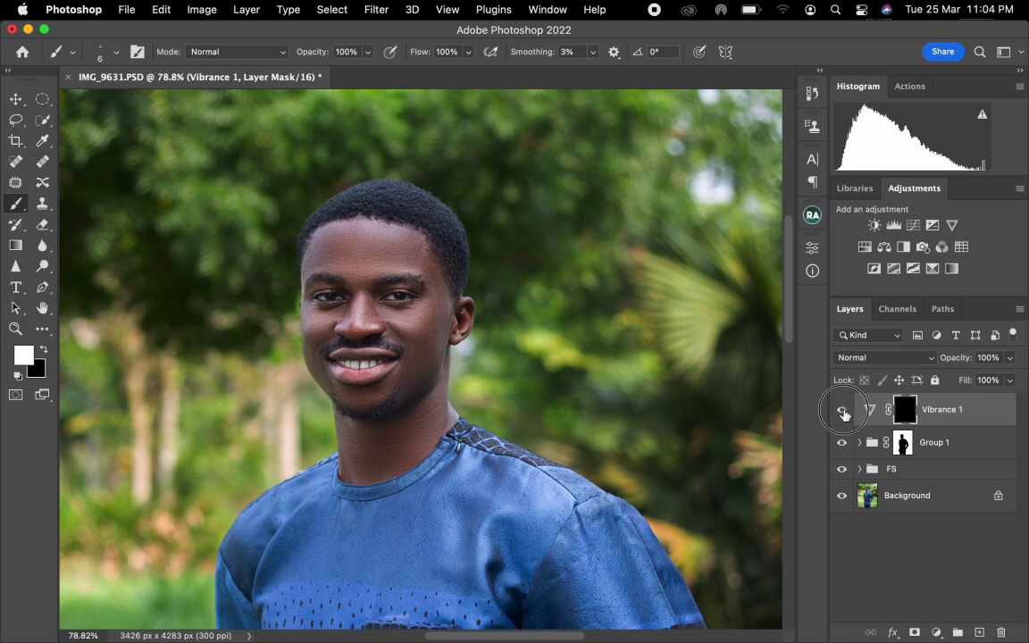
click(843, 410)
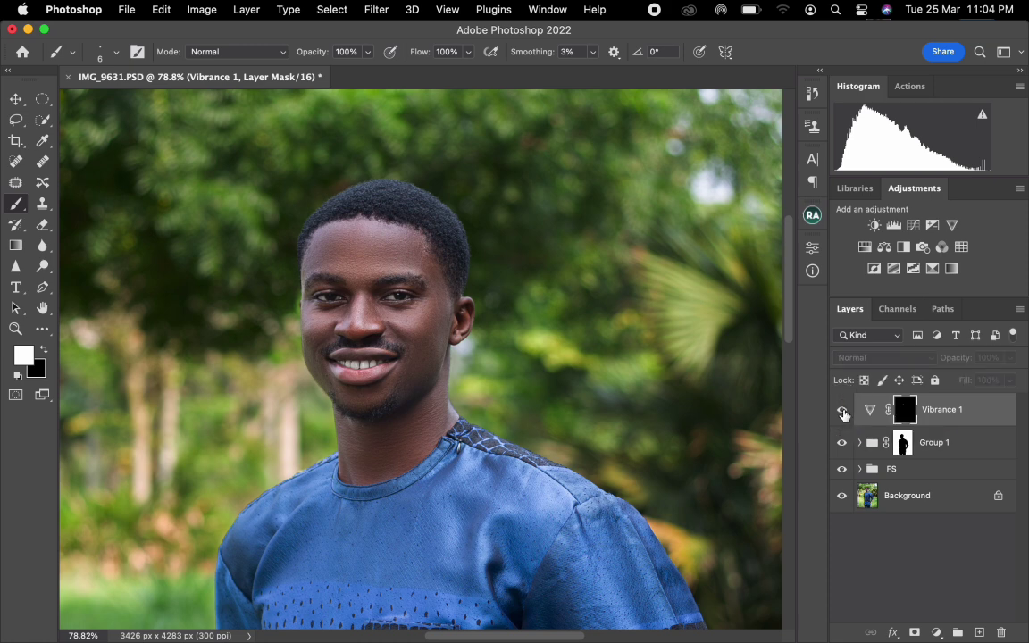
click(842, 411)
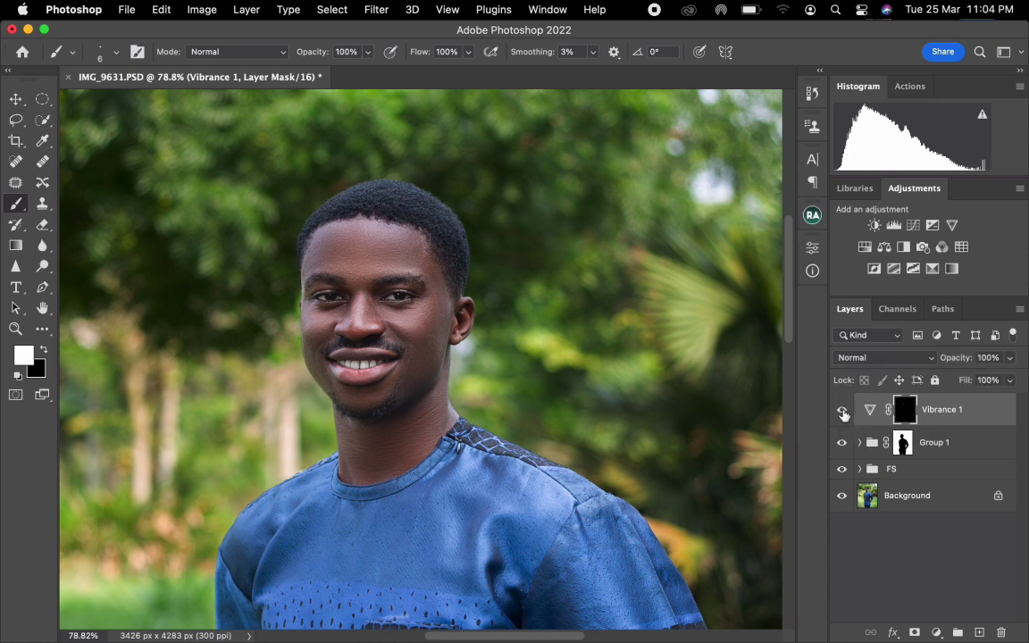
key(super+0)
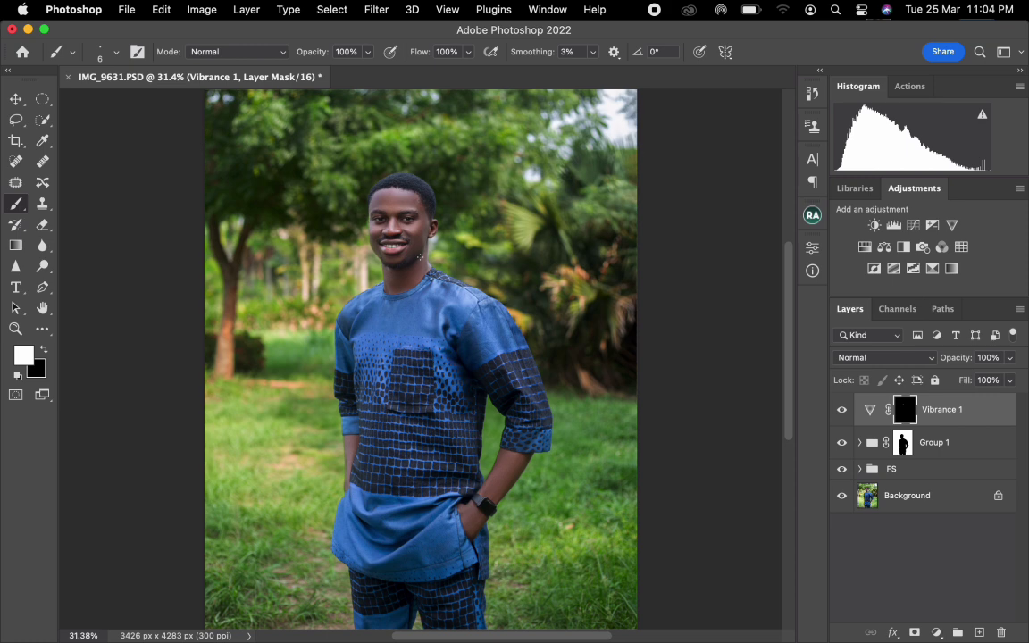
click(935, 631)
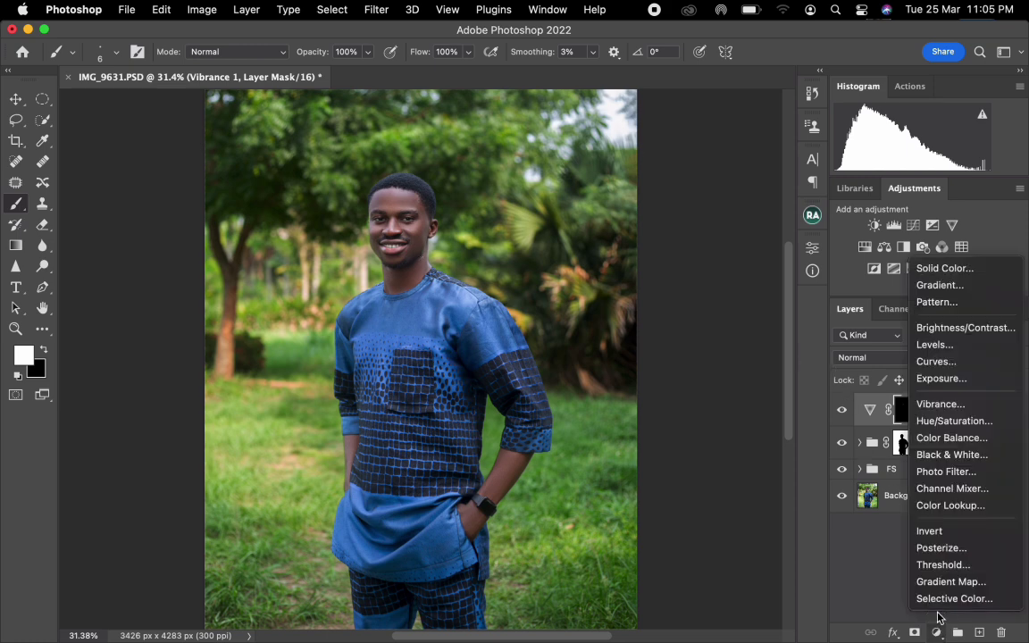
click(928, 270)
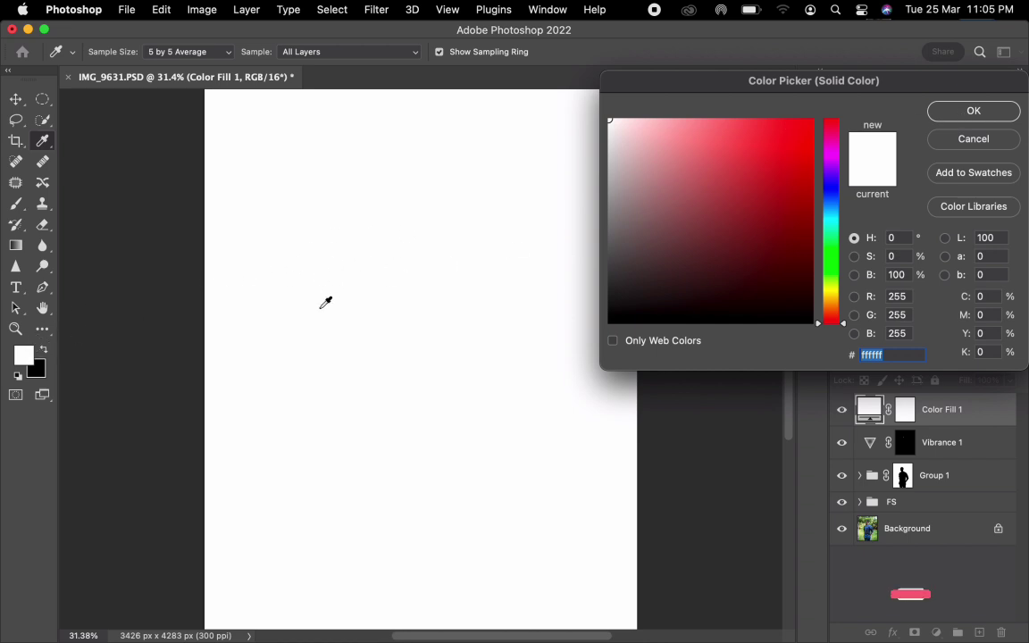
click(942, 114)
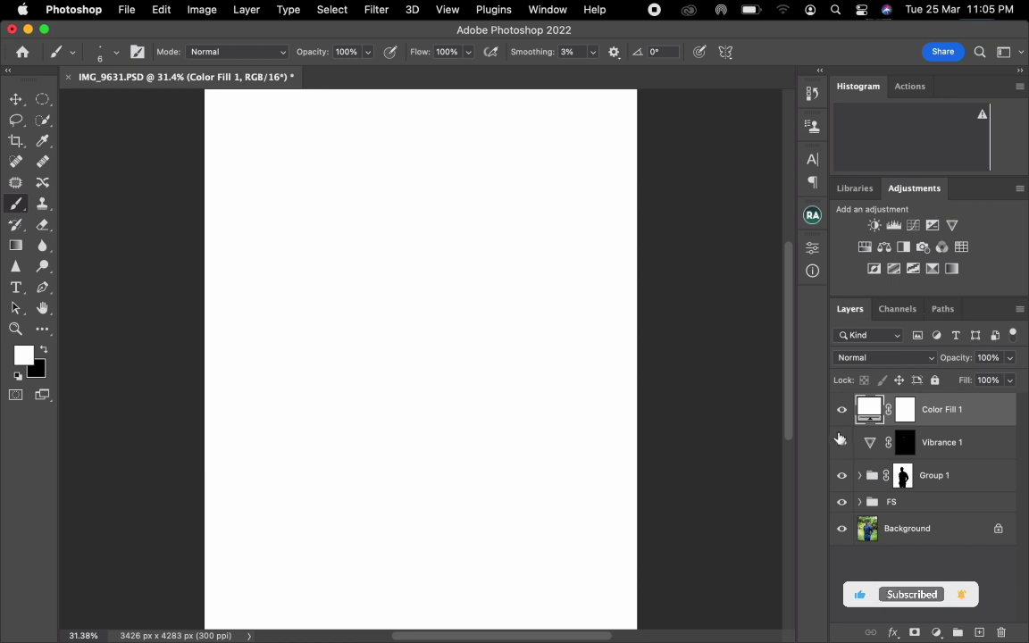
click(841, 409)
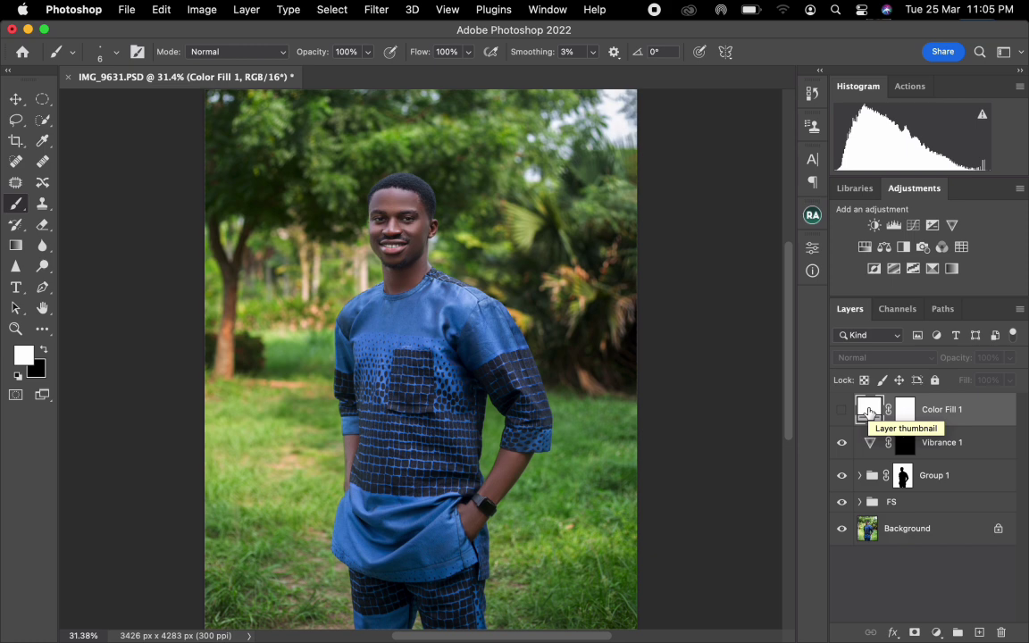
drag(867, 411, 1001, 632)
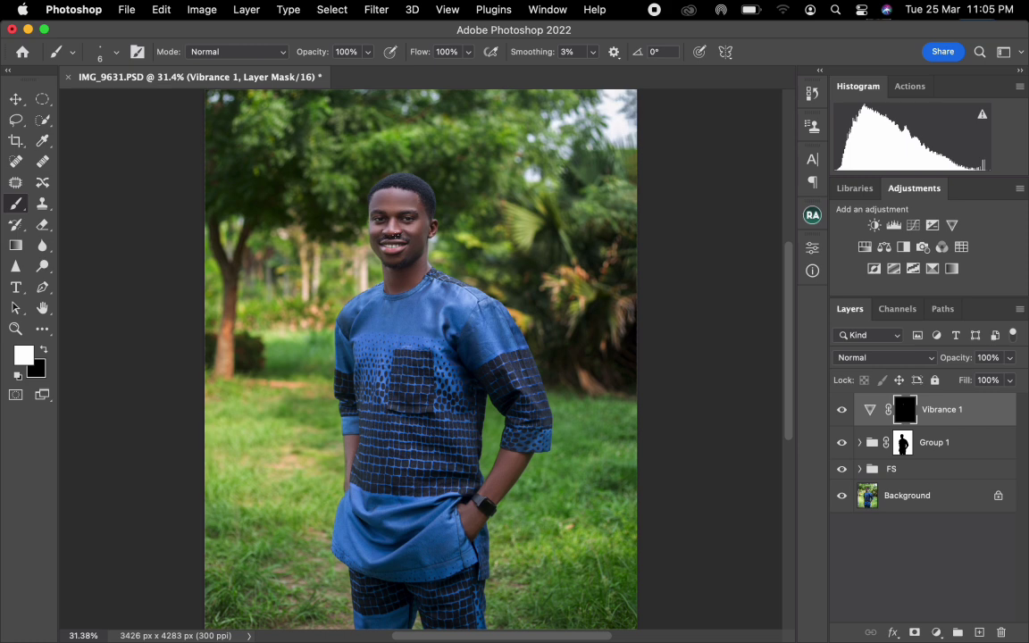
Sample the skin tone beside the ear with the Eyedropper while the Background layer is active, and reselect Vibrance 1.
click(40, 144)
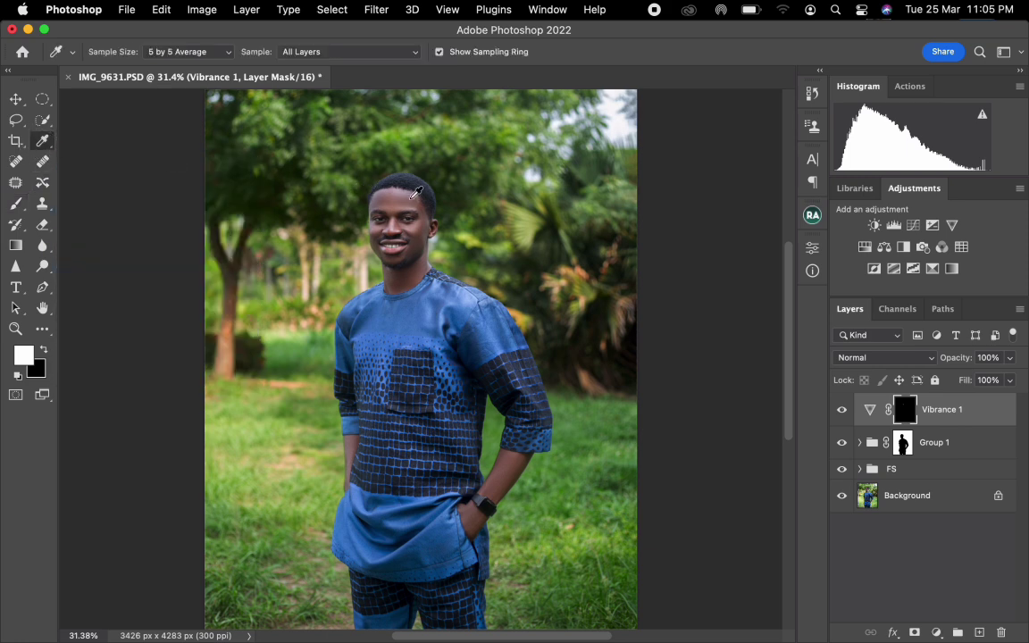
click(426, 223)
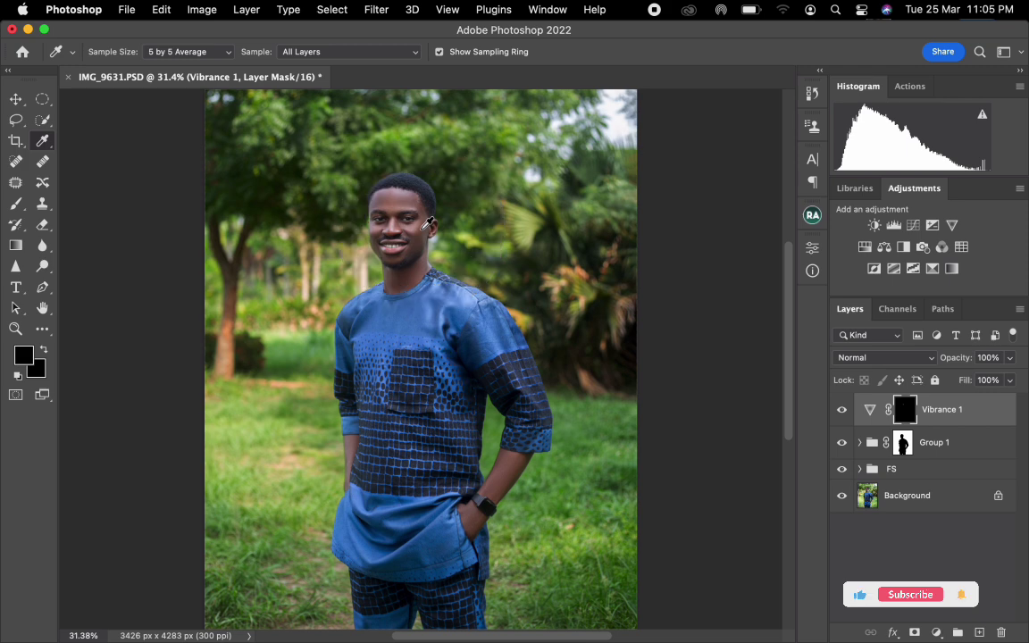
click(895, 500)
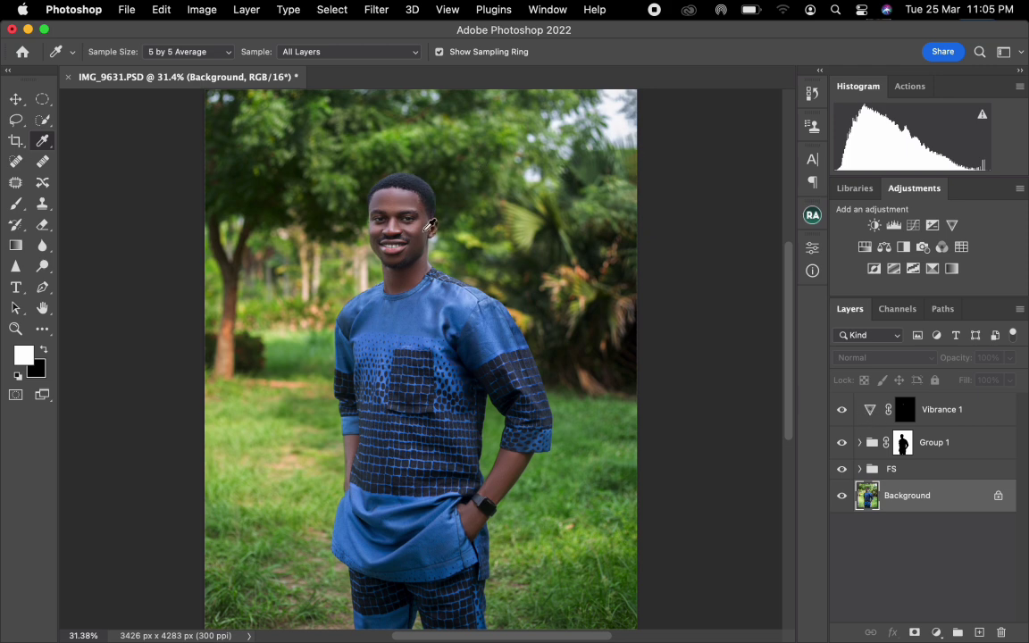
click(421, 230)
click(423, 229)
click(937, 411)
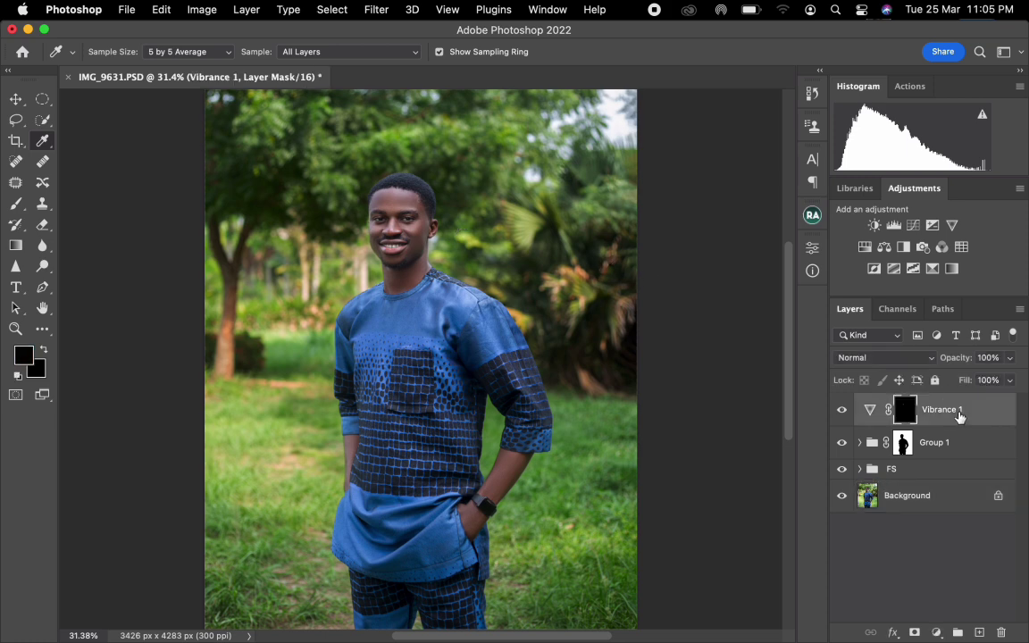
Add a Solid Color fill layer above Vibrance 1 in the sampled skin tone #675147 and set its blend mode to Soft Light.
click(939, 631)
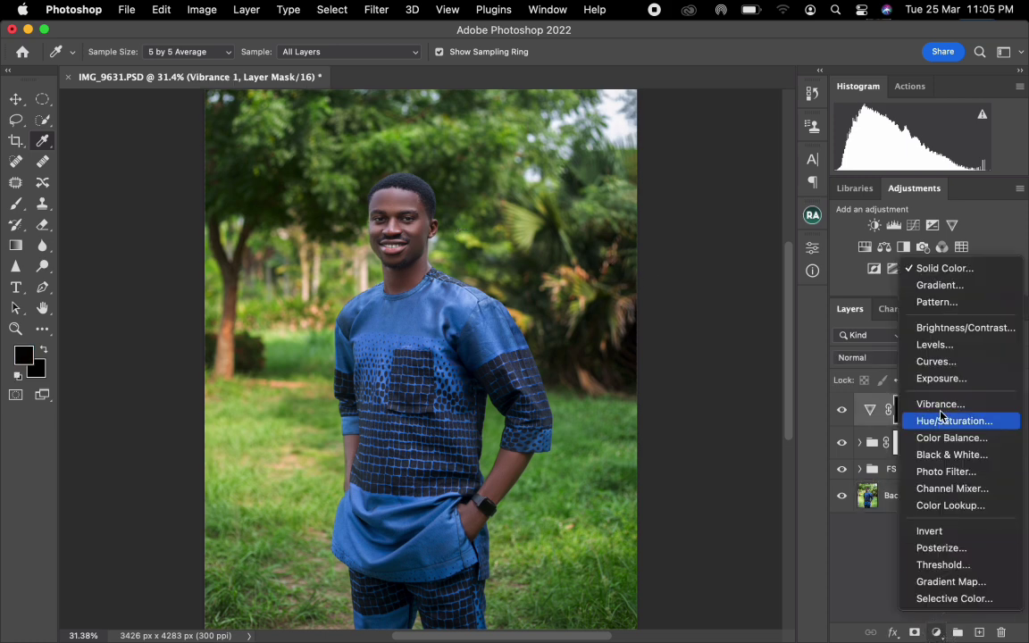
click(939, 269)
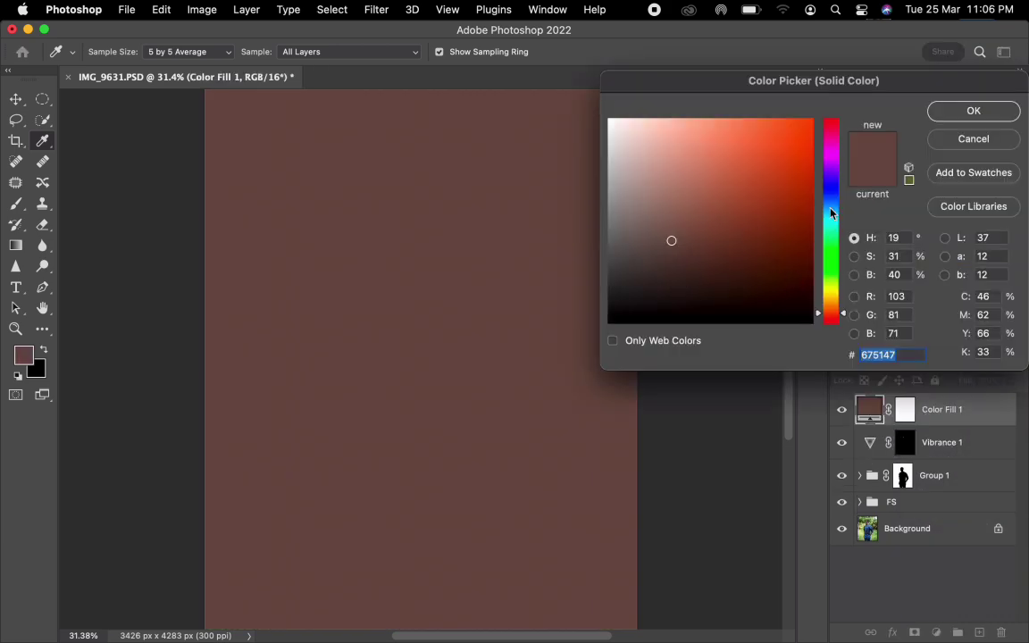
click(960, 109)
click(883, 357)
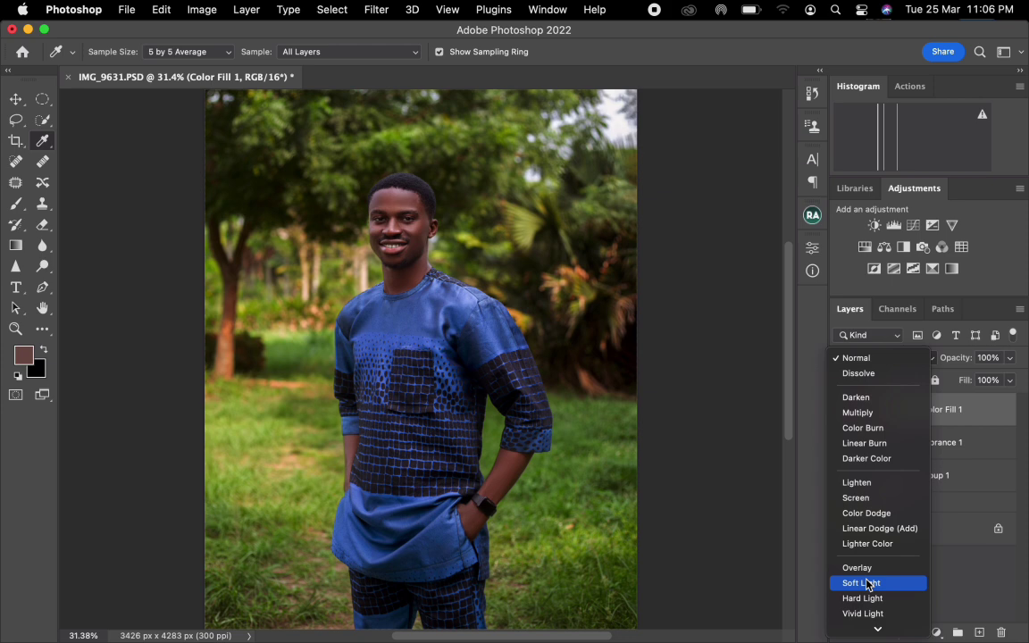
click(864, 585)
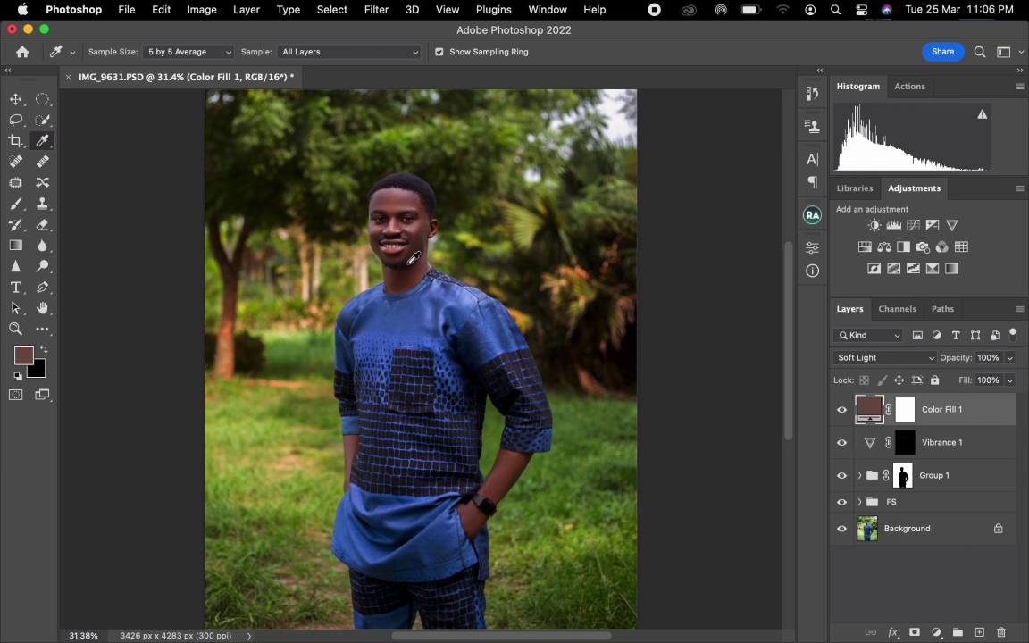
Invert the Color Fill 1 mask to black and load the saved skin channel as a new selection.
click(905, 411)
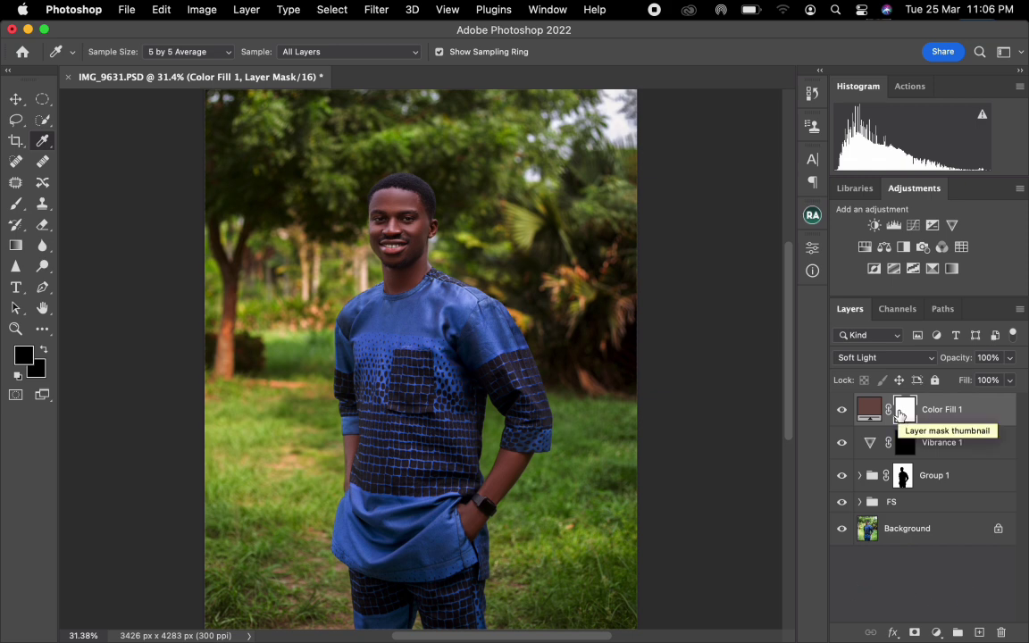
key(super+i)
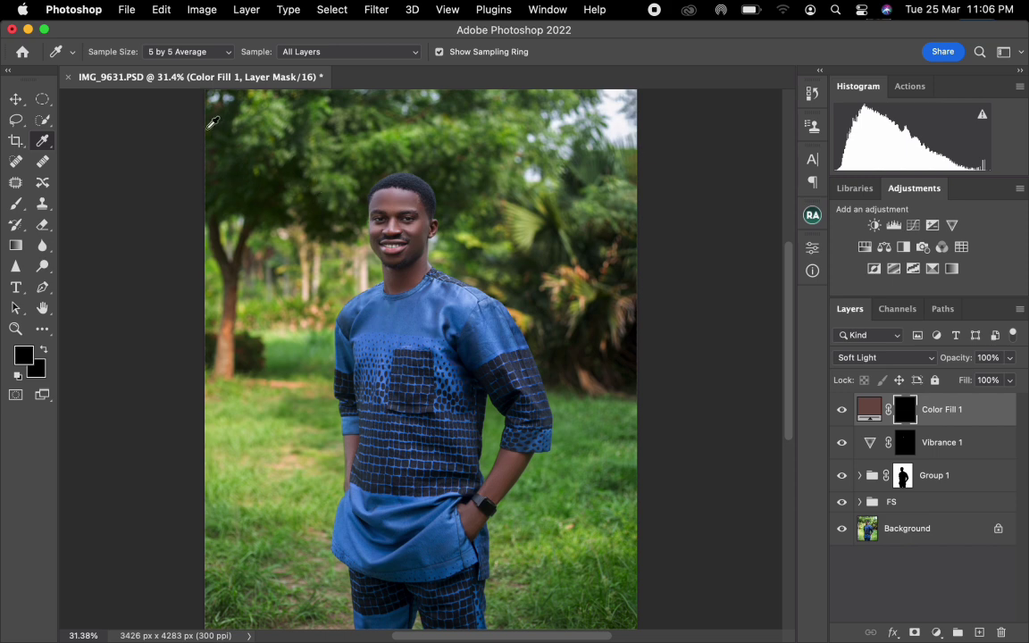
click(42, 120)
right_click(329, 192)
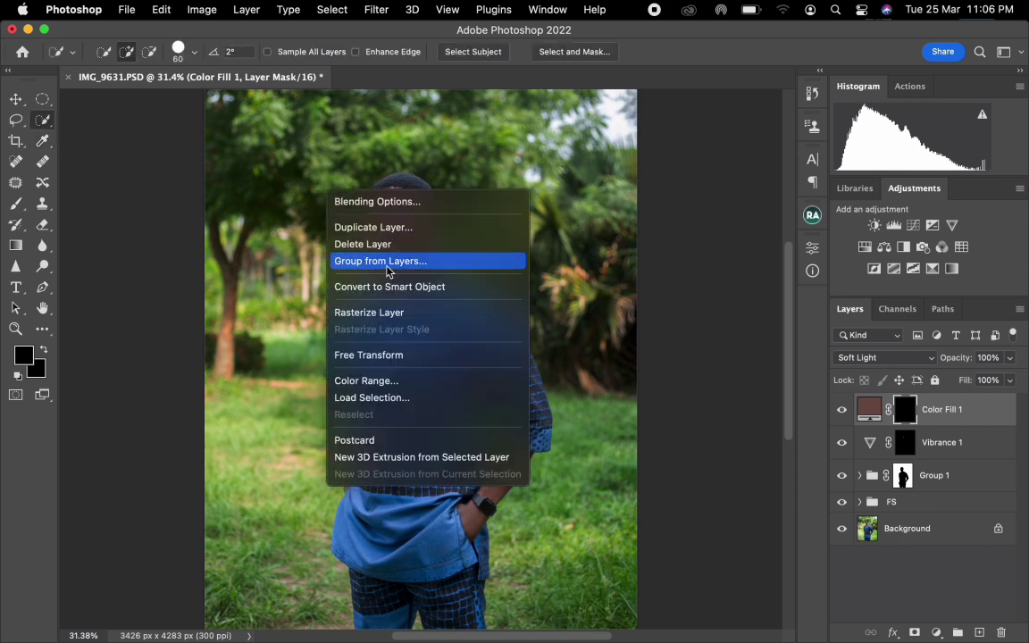
click(371, 397)
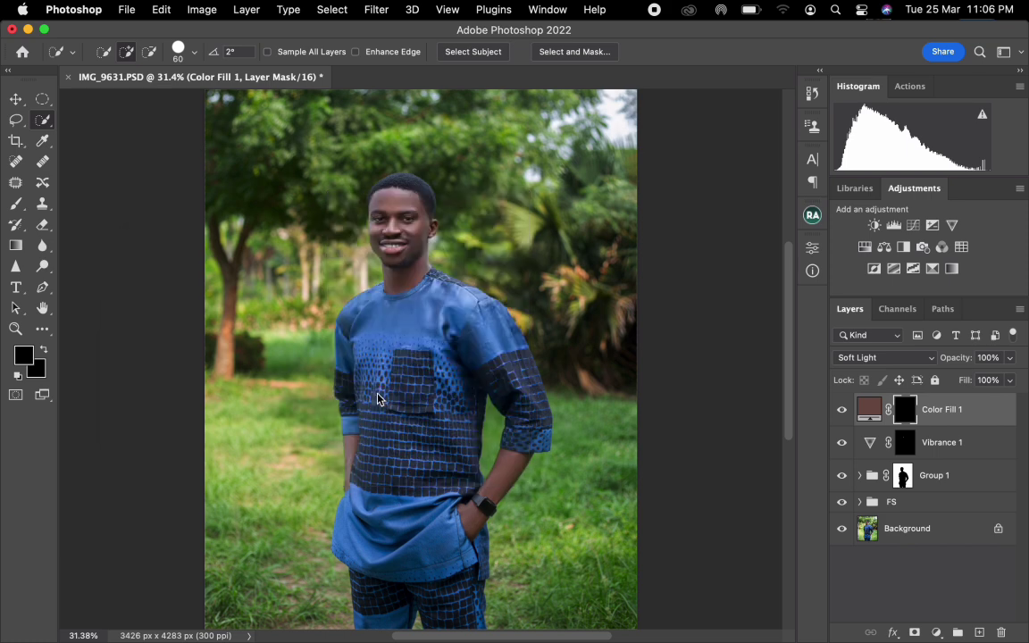
click(312, 308)
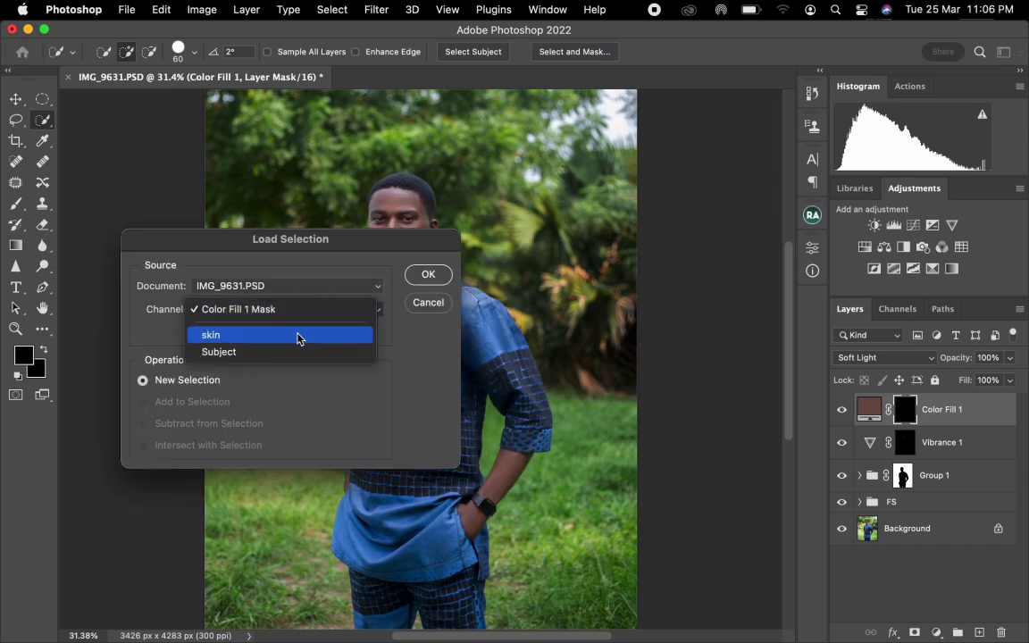
click(298, 335)
click(431, 274)
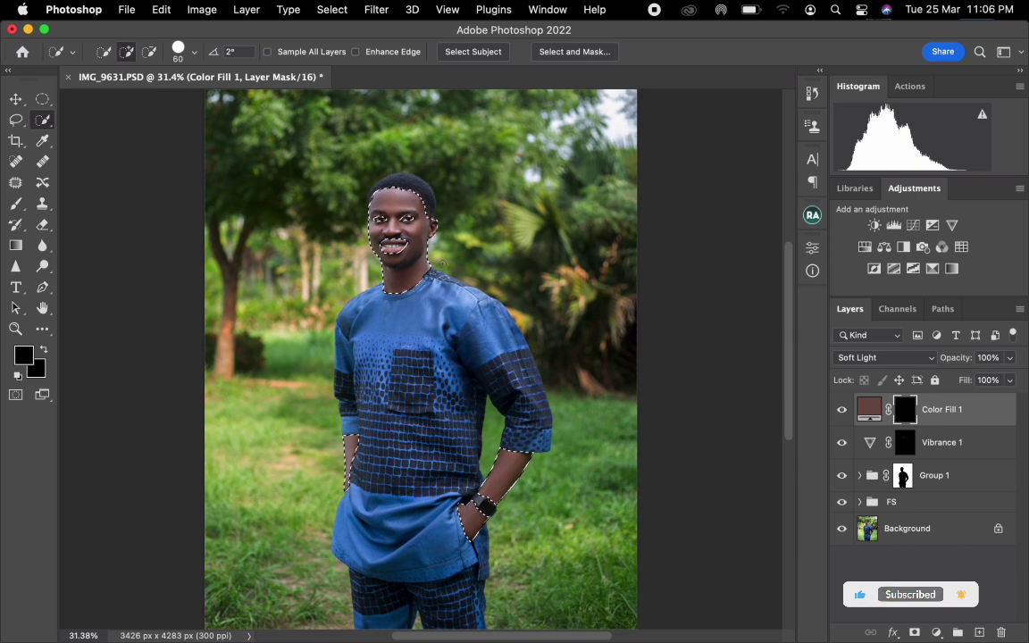
Paint the selected face, neck and arms in white on the Color Fill 1 mask with a 250 px brush, and deselect.
click(13, 207)
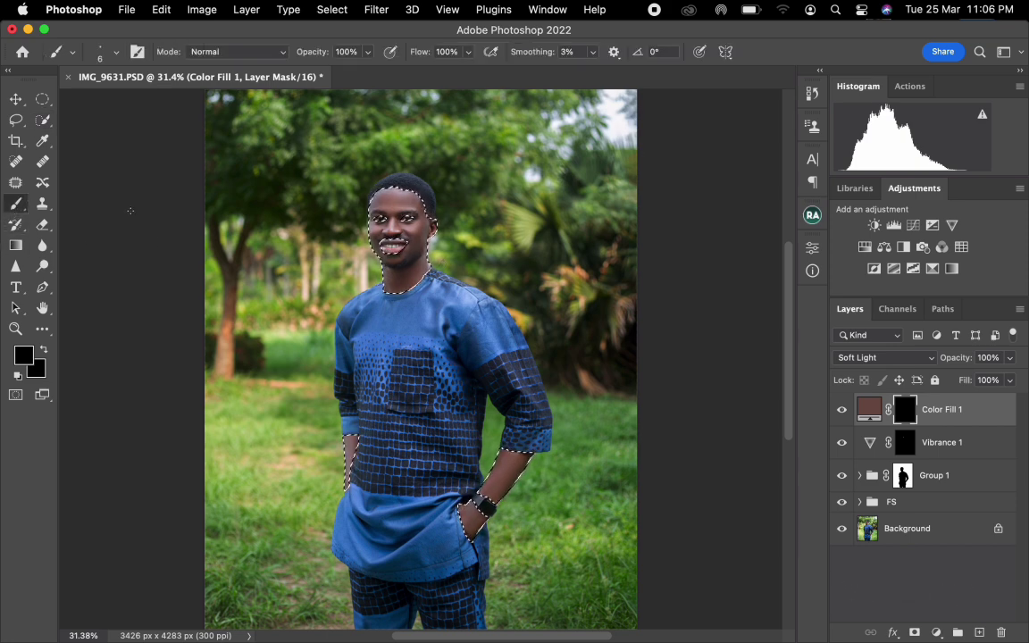
key(])
key(])
key(])
key(])
key(])
key(])
key(])
key(])
key(])
key(])
key(])
key(])
key(])
key(])
key(])
key(])
key(])
key(])
key(])
key(])
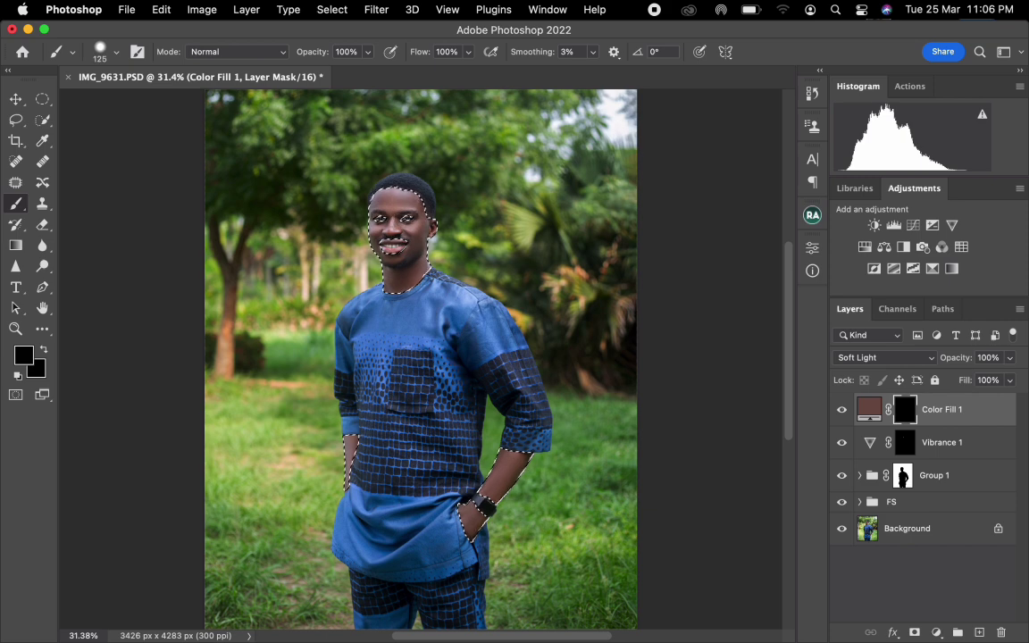
key(])
click(43, 350)
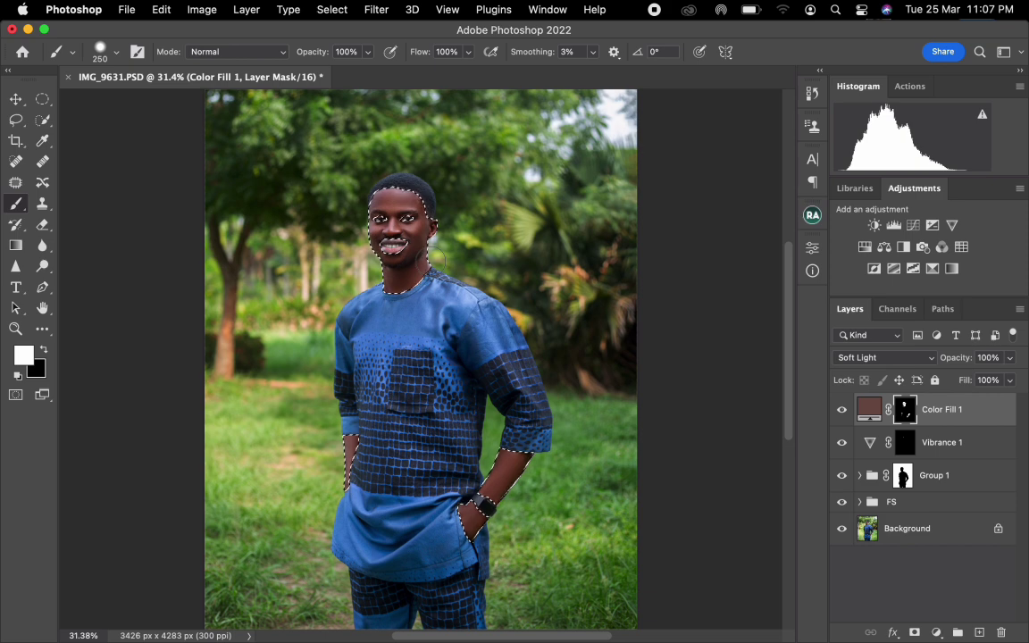
key(super+d)
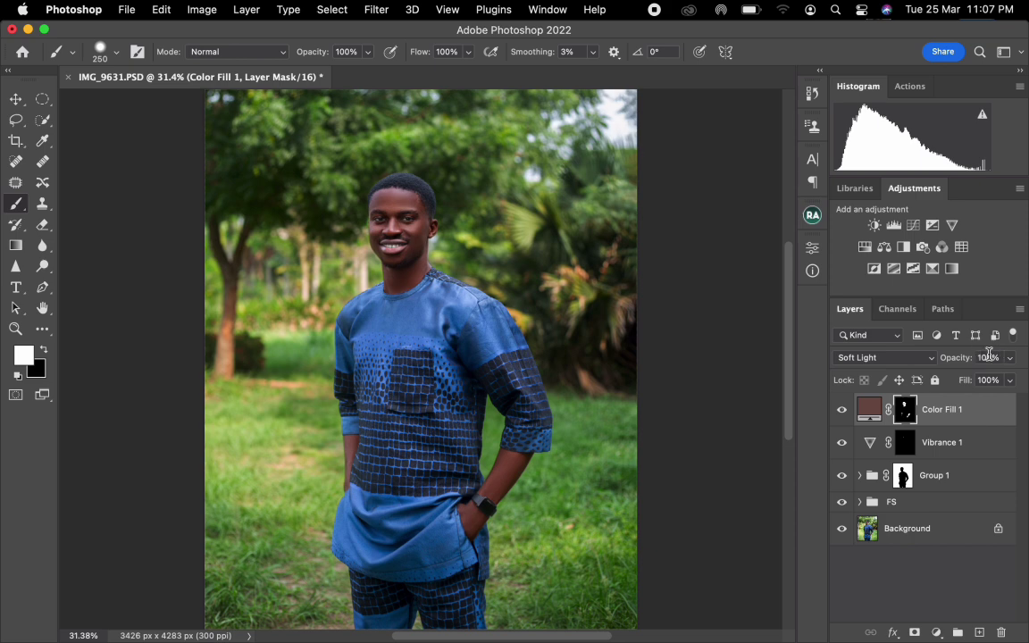
Reduce the Color Fill 1 layer's opacity to 45%, comparing the skin with the layer hidden and shown.
drag(966, 362, 952, 362)
drag(951, 362, 913, 368)
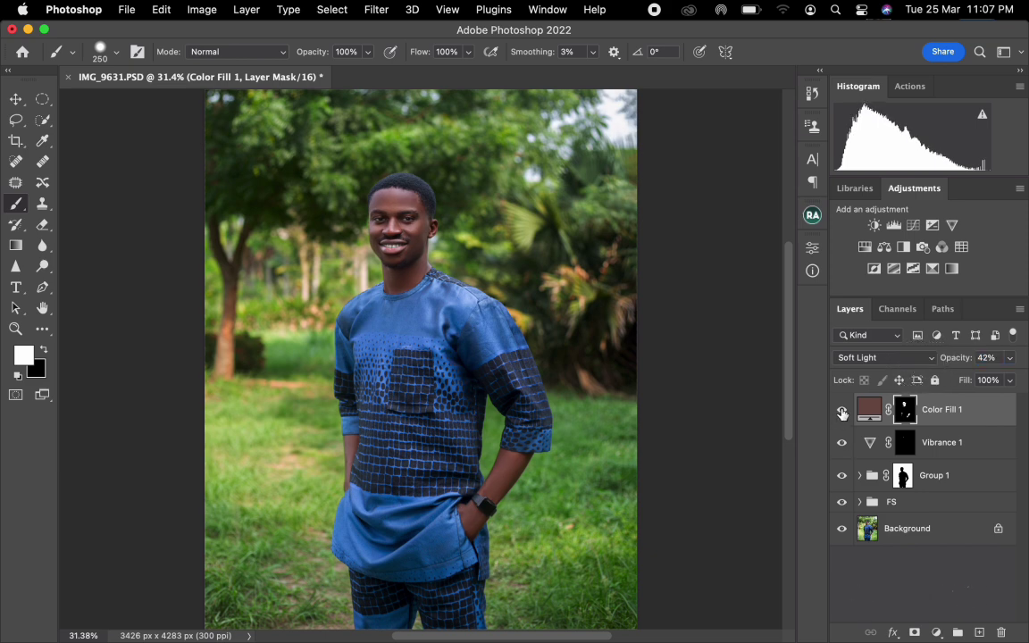
click(841, 412)
click(841, 412)
drag(954, 359, 956, 364)
click(841, 412)
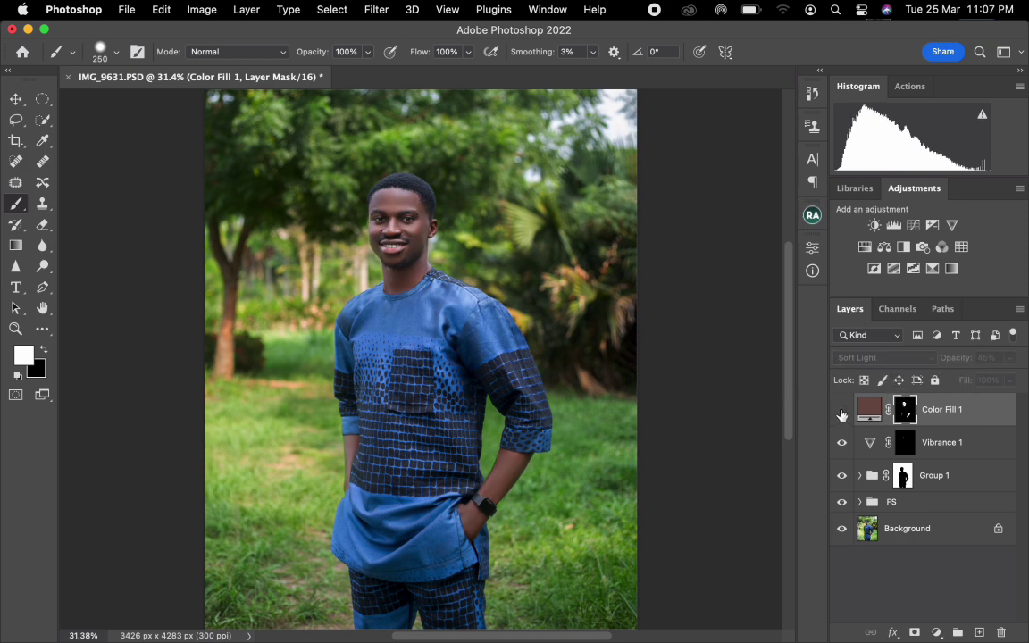
click(841, 413)
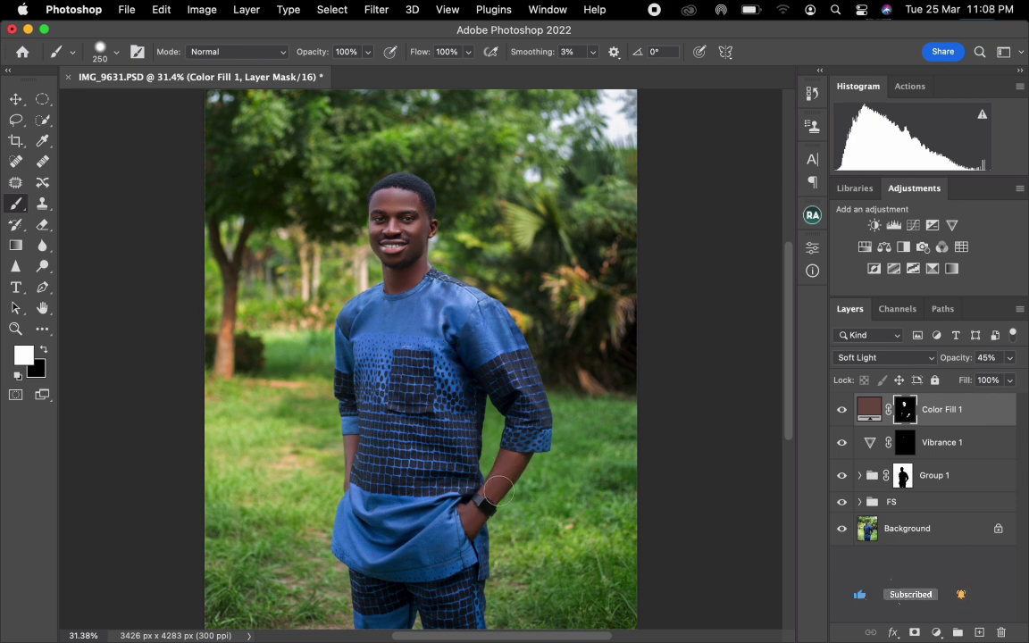
key(l)
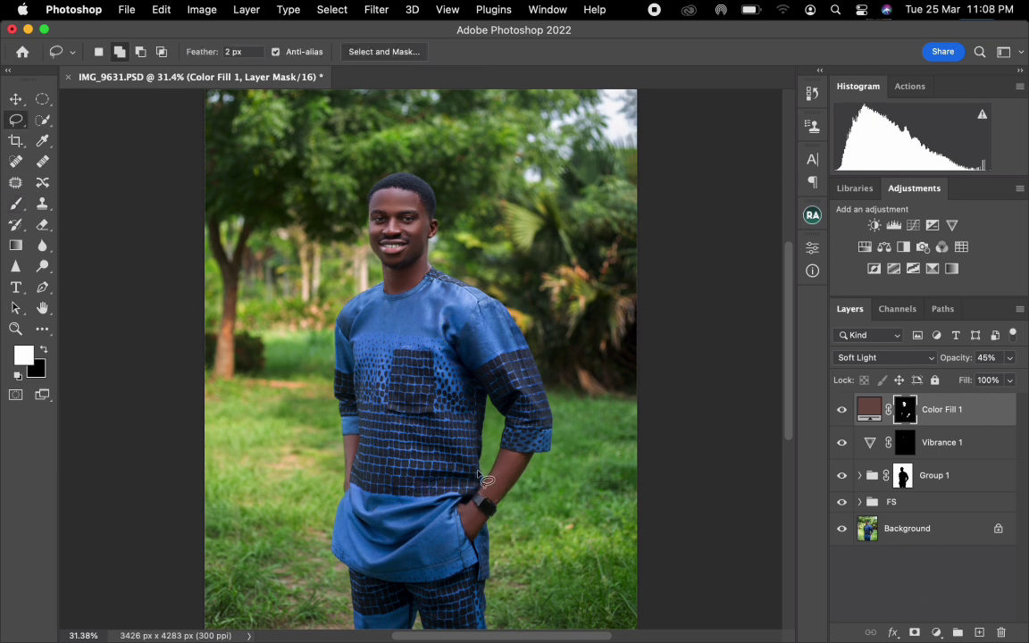
mouse_move(476, 476)
mouse_down()
mouse_move(458, 522)
mouse_move(469, 552)
mouse_move(536, 471)
mouse_move(477, 437)
mouse_up()
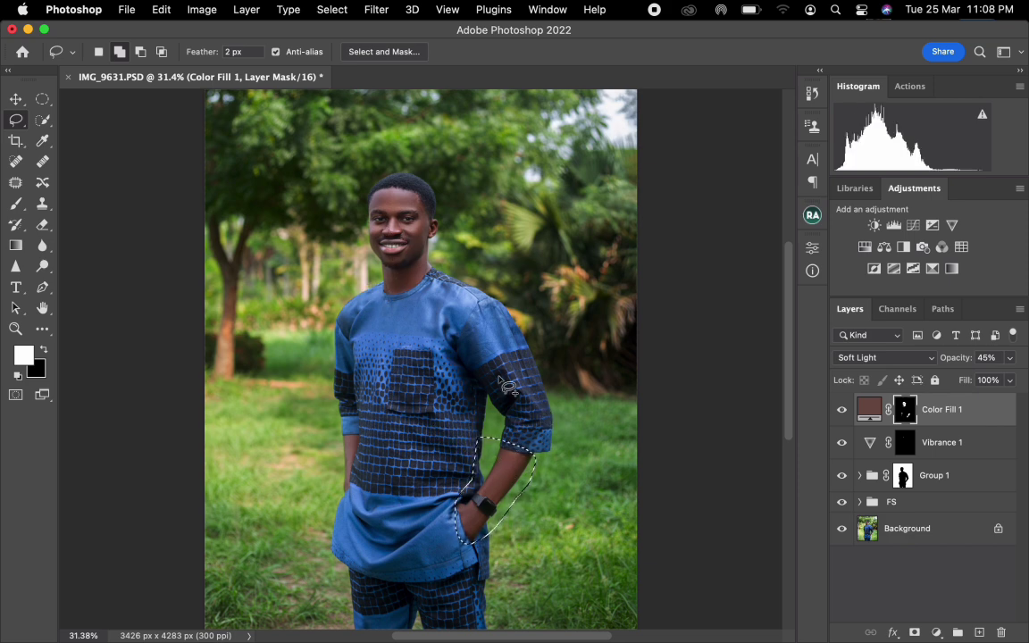
key(super+d)
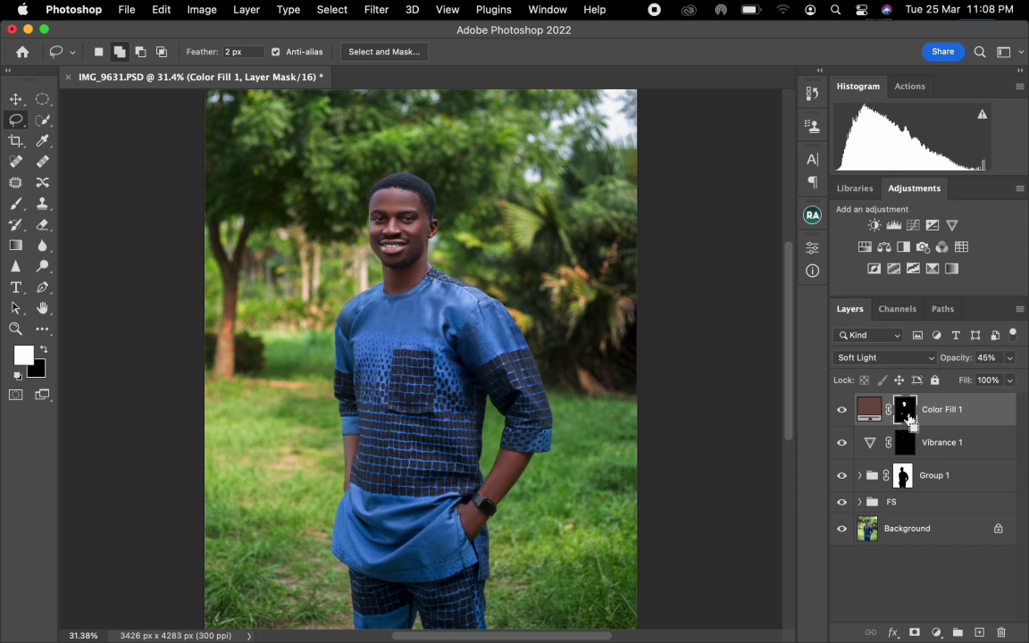
Load the Color Fill 1 mask as a selection and subtract the upper face and the arm beside the tree with the Lasso.
super+click(896, 416)
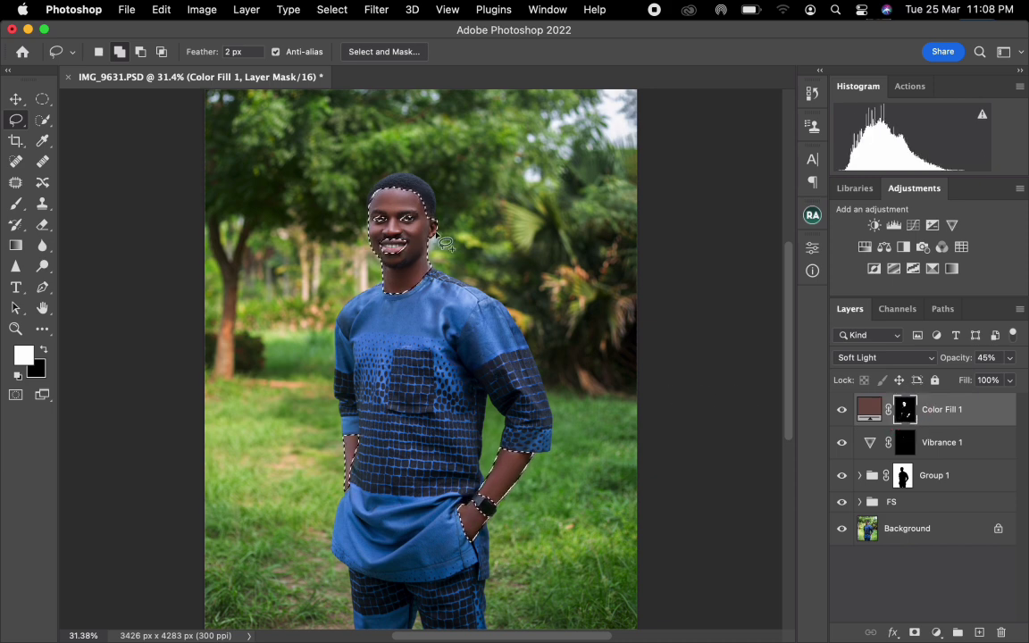
drag(439, 239, 425, 231)
key(super+z)
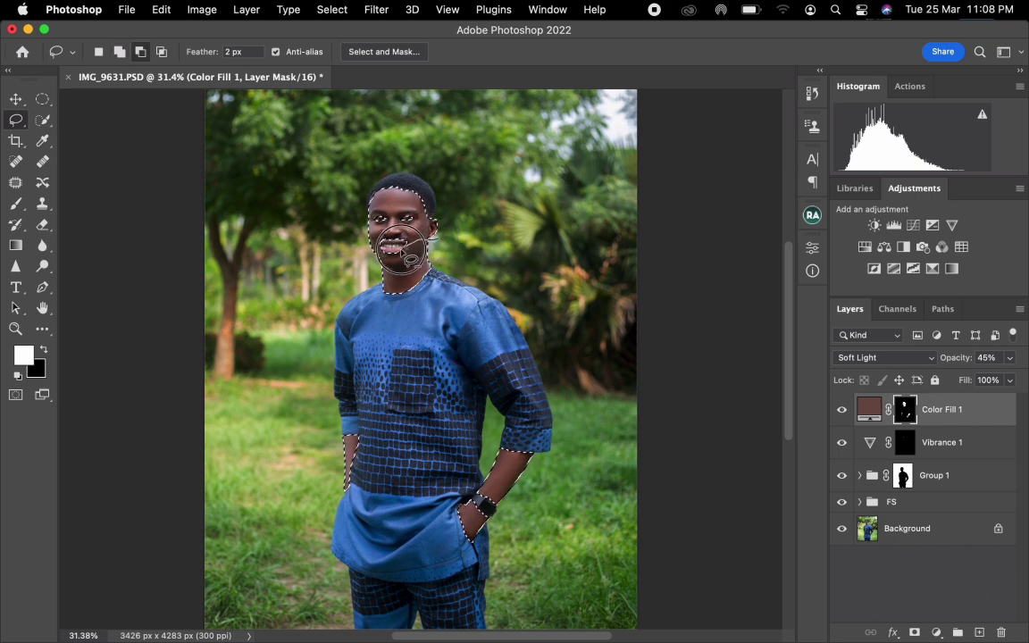
mouse_move(361, 241)
mouse_down()
mouse_move(375, 134)
mouse_move(437, 243)
mouse_up()
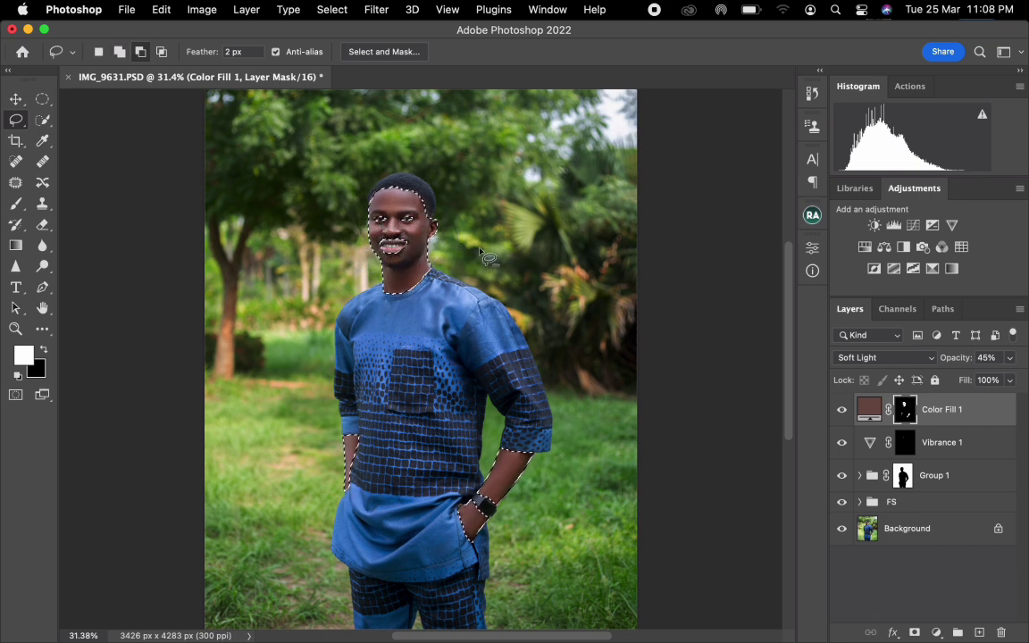
mouse_move(370, 495)
mouse_down()
mouse_move(320, 359)
mouse_move(339, 357)
mouse_up()
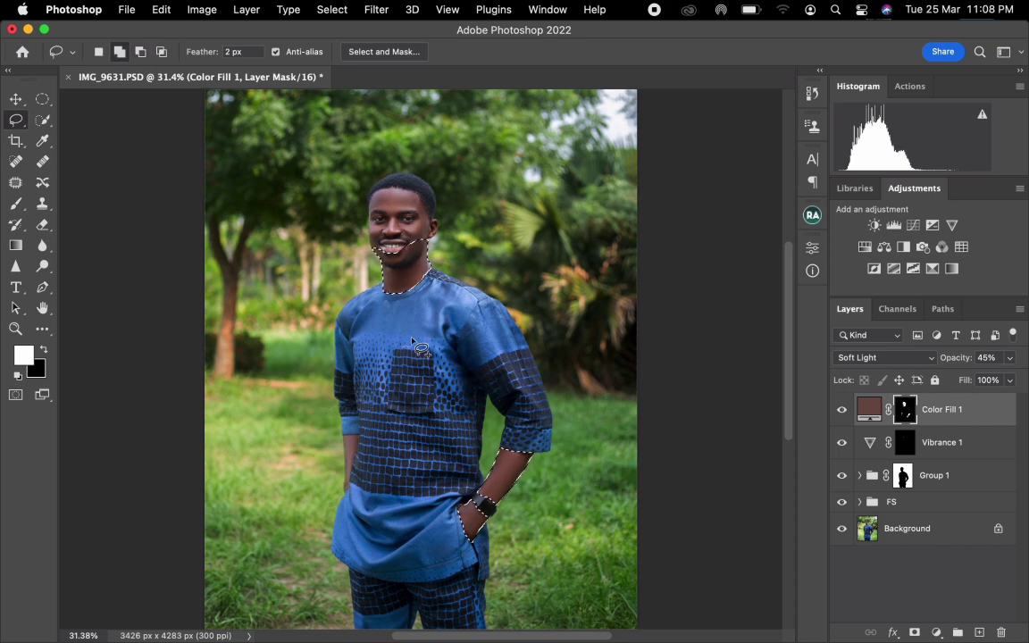
Feather the selection of the lower face, neck and watch arm by 60 pixels.
right_click(414, 278)
click(435, 320)
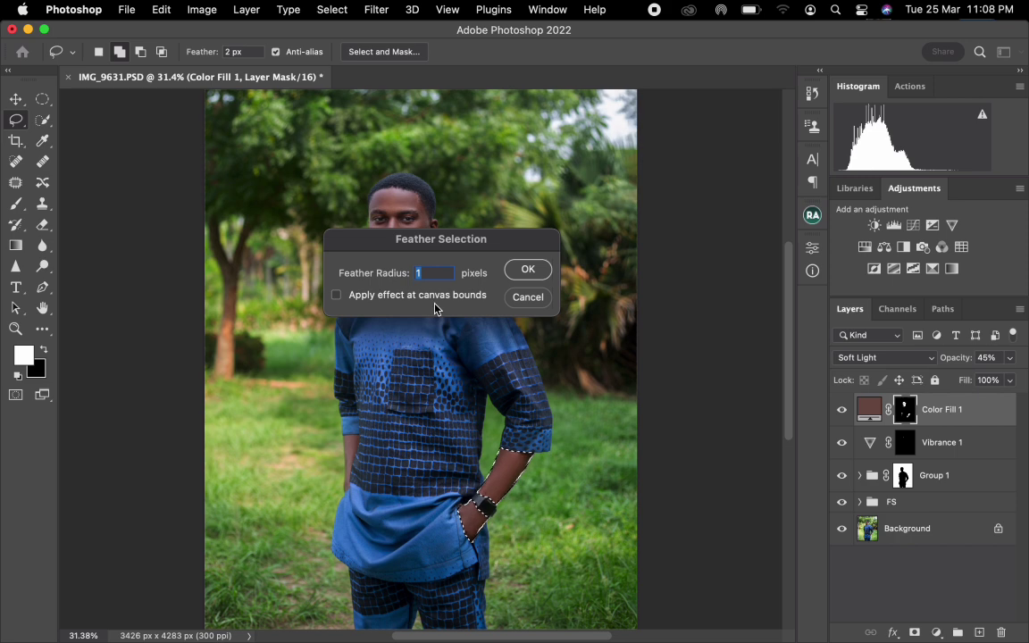
text(60)
click(528, 270)
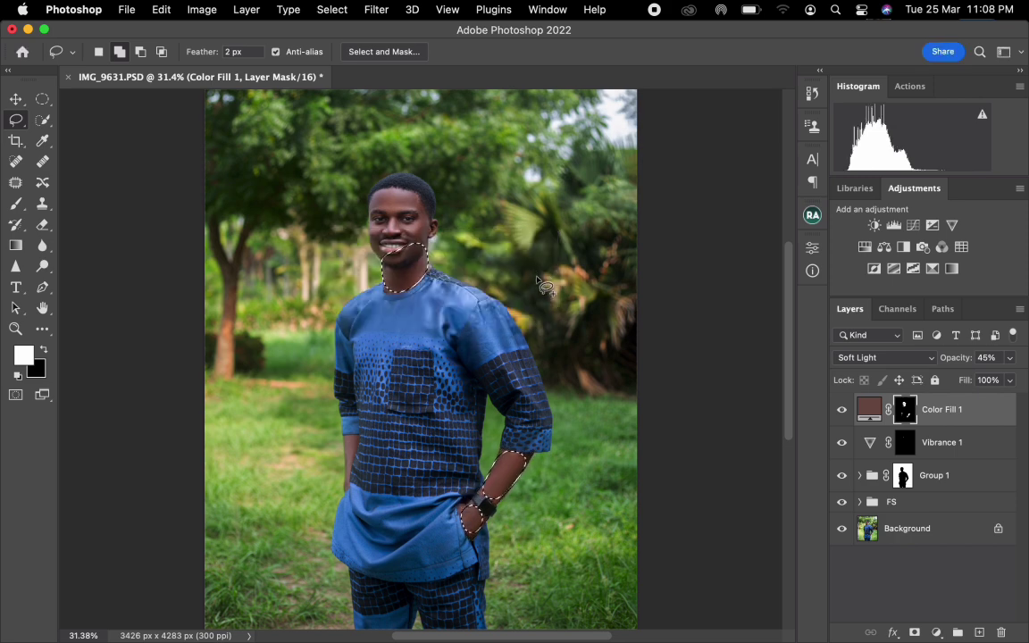
Brighten the selected skin with a Curves adjustment layer at input 122, output 131, and move it below Color Fill 1.
click(913, 225)
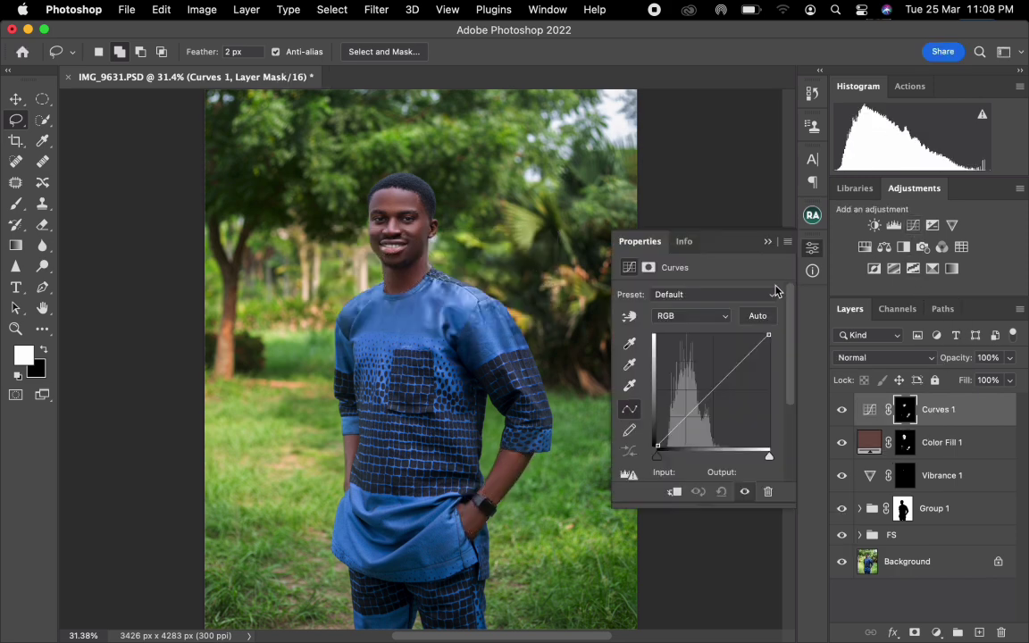
drag(710, 387, 711, 388)
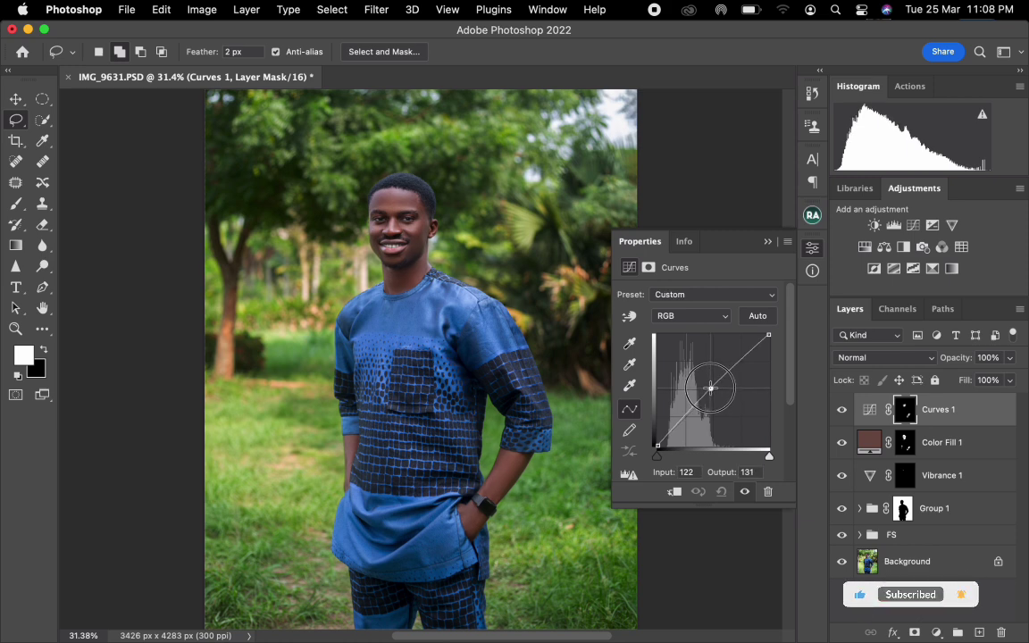
click(842, 411)
click(842, 410)
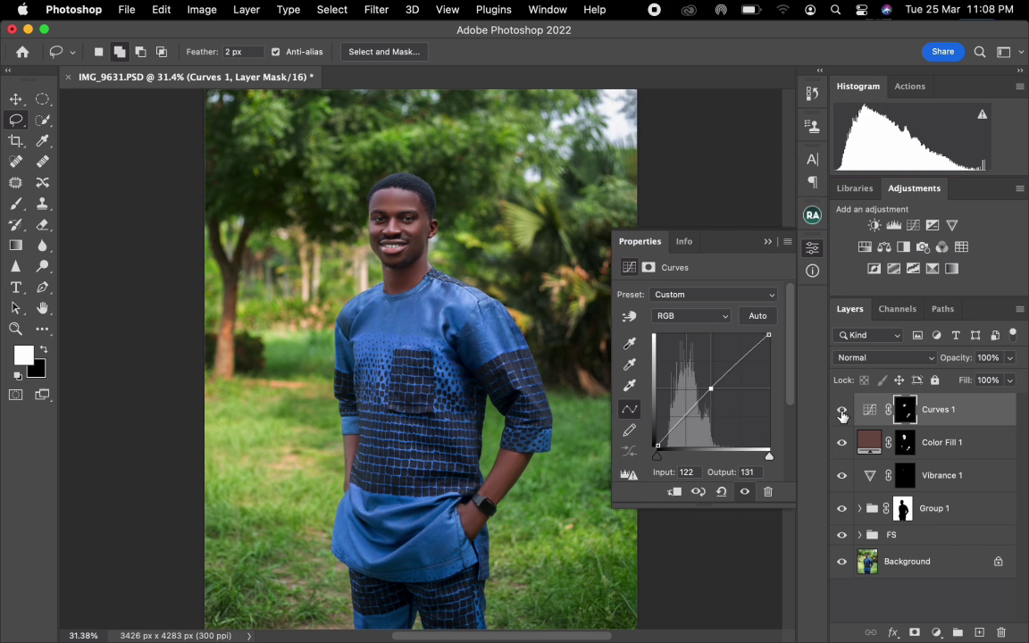
click(766, 241)
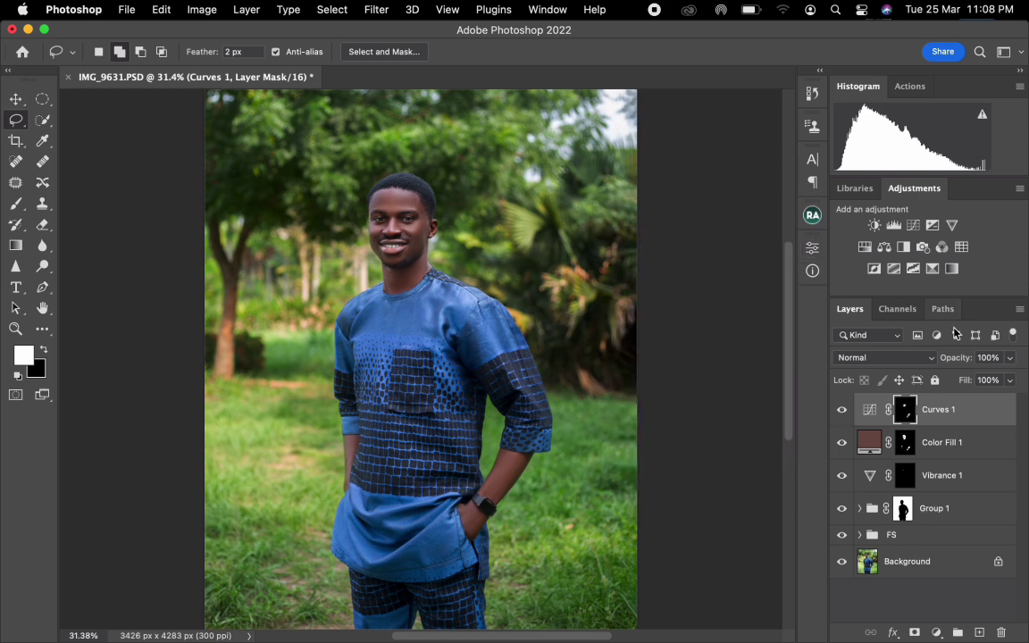
drag(955, 418, 964, 459)
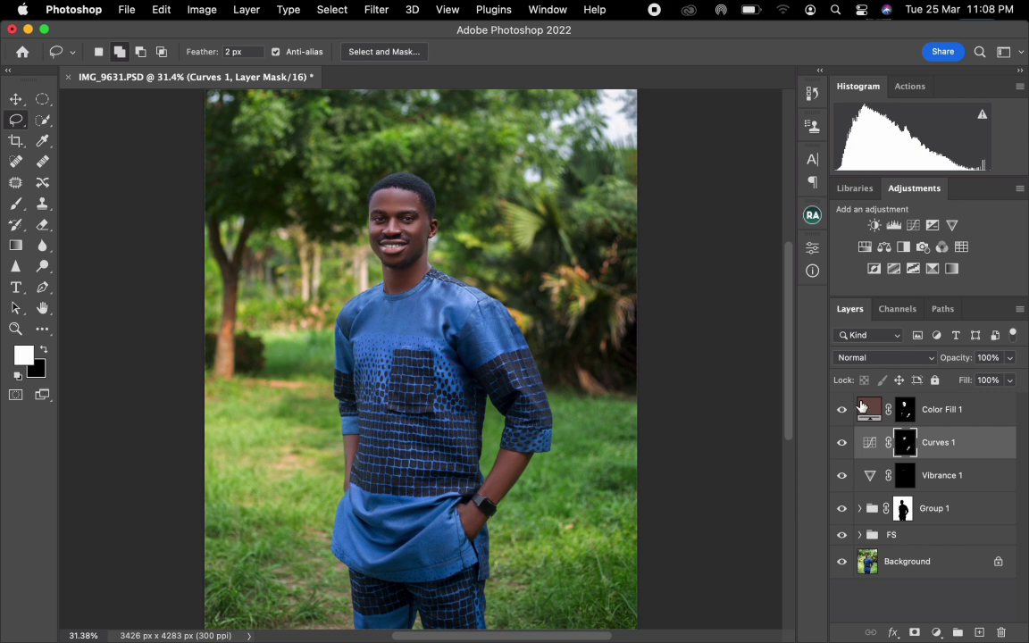
Add a Selective Color adjustment layer above Color Fill 1 and set Cyan to -100% for the Reds.
click(959, 417)
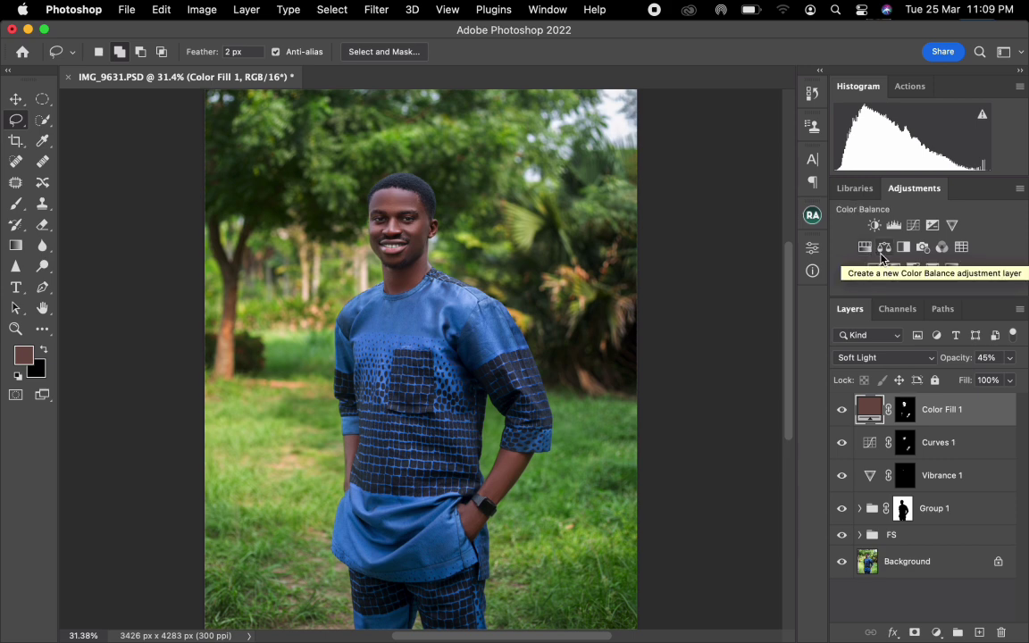
click(931, 269)
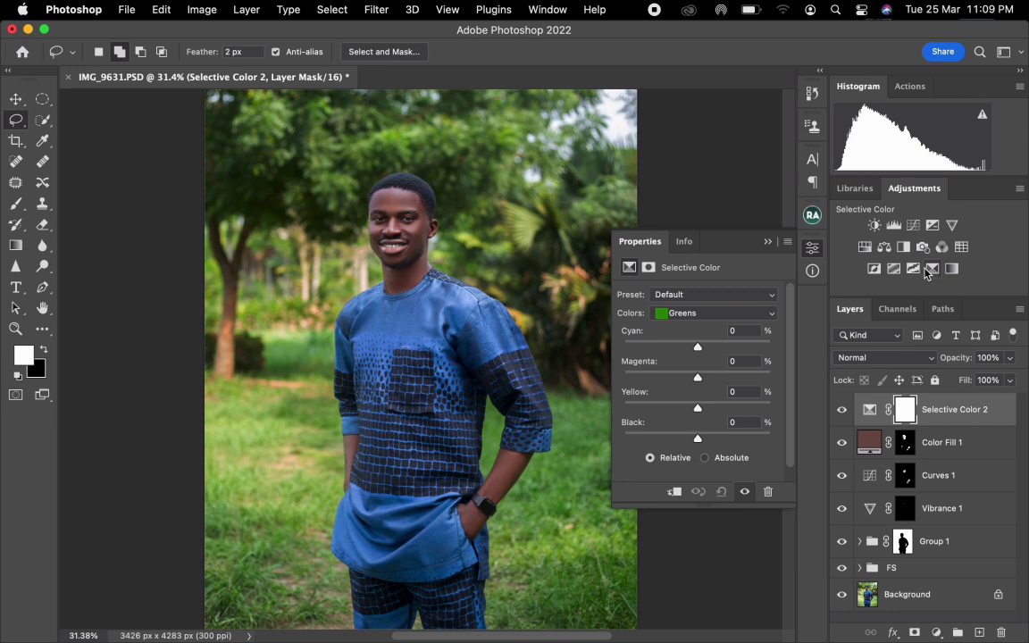
click(681, 313)
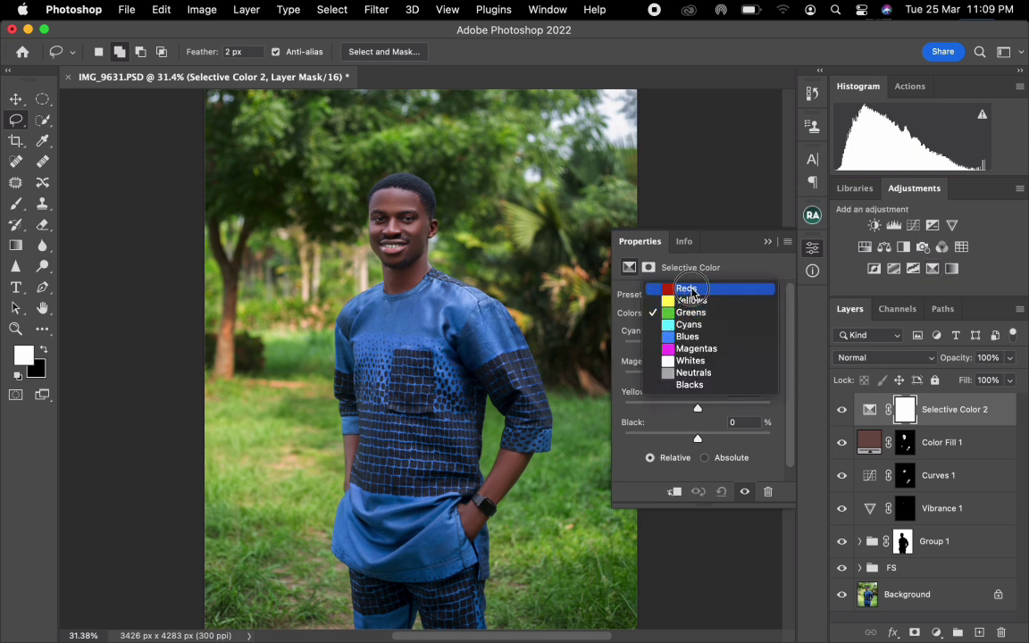
click(684, 290)
drag(697, 349, 586, 345)
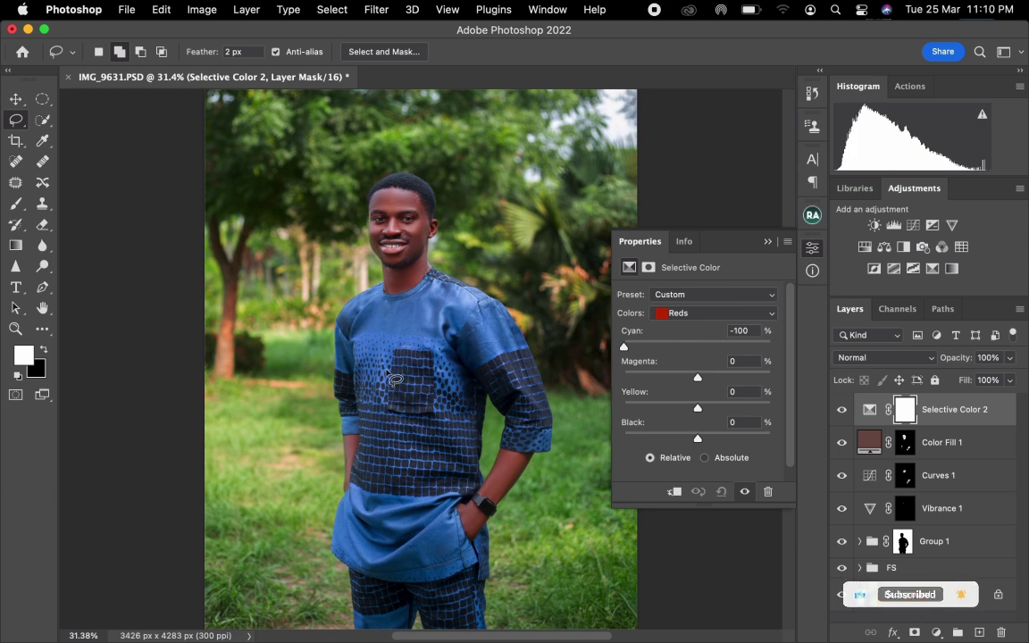
Set the Reds to Cyan +5%, Magenta +3% and Yellow 0%, and raise their Black slightly.
drag(665, 346, 700, 381)
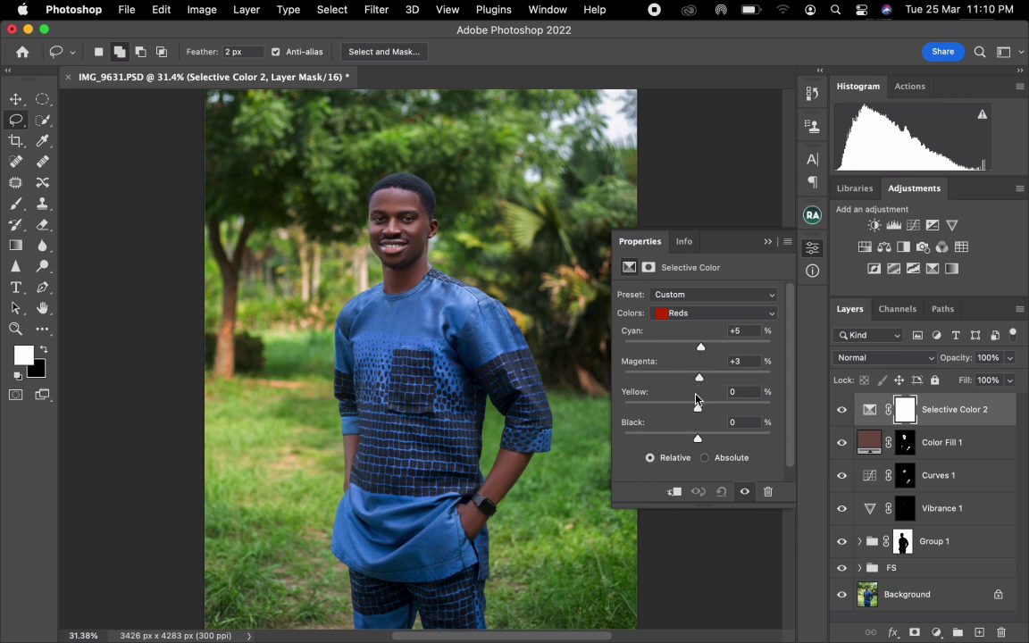
drag(696, 409, 644, 391)
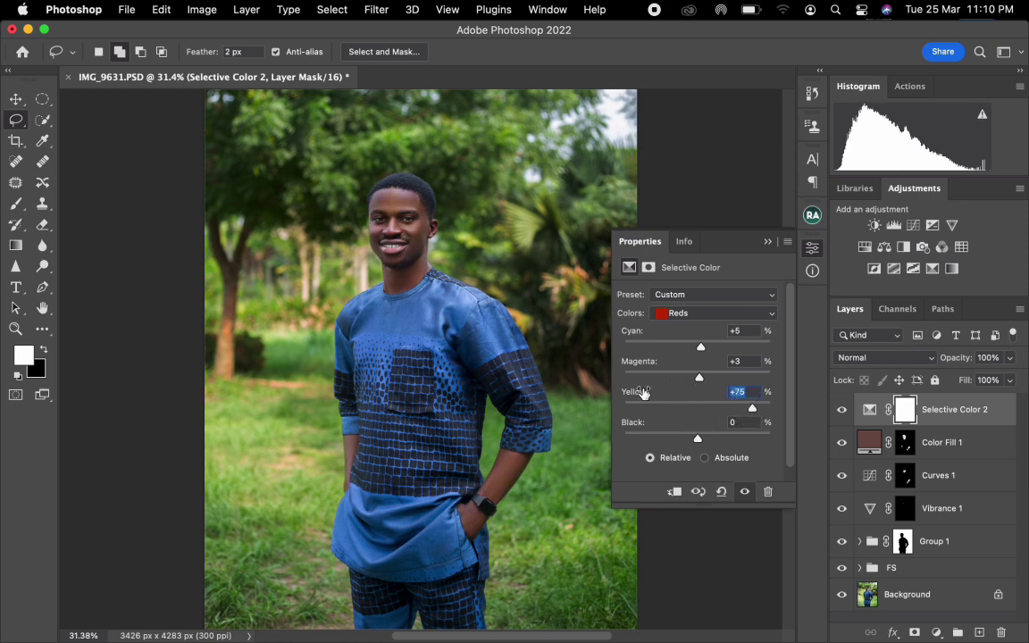
text(0)
drag(700, 438, 702, 442)
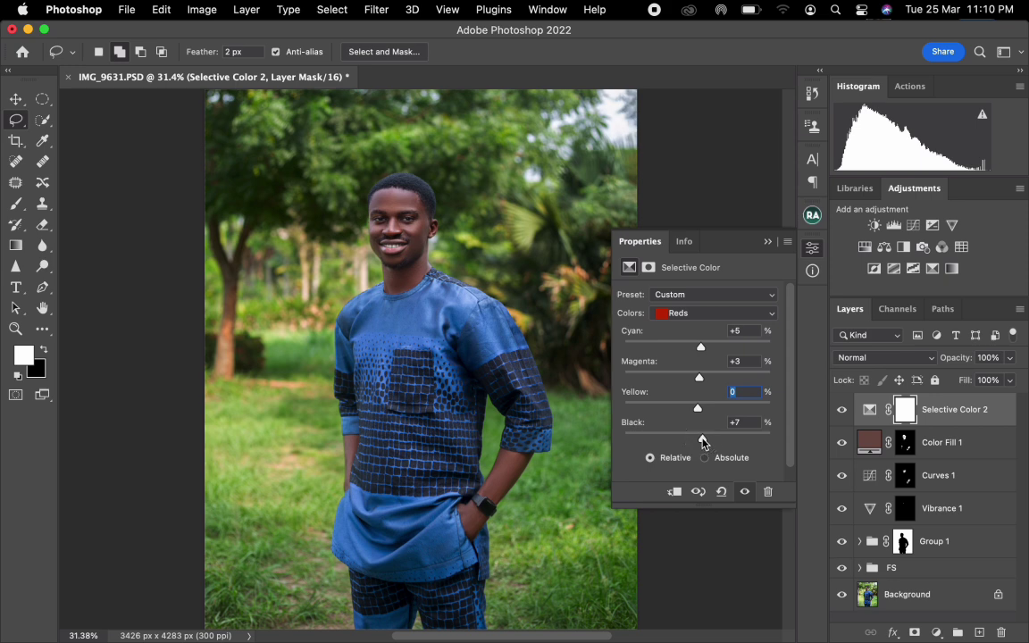
Adjust the Yellows with Black at +7% and the Greens with Black at +10% in Selective Color 2.
click(692, 313)
click(689, 325)
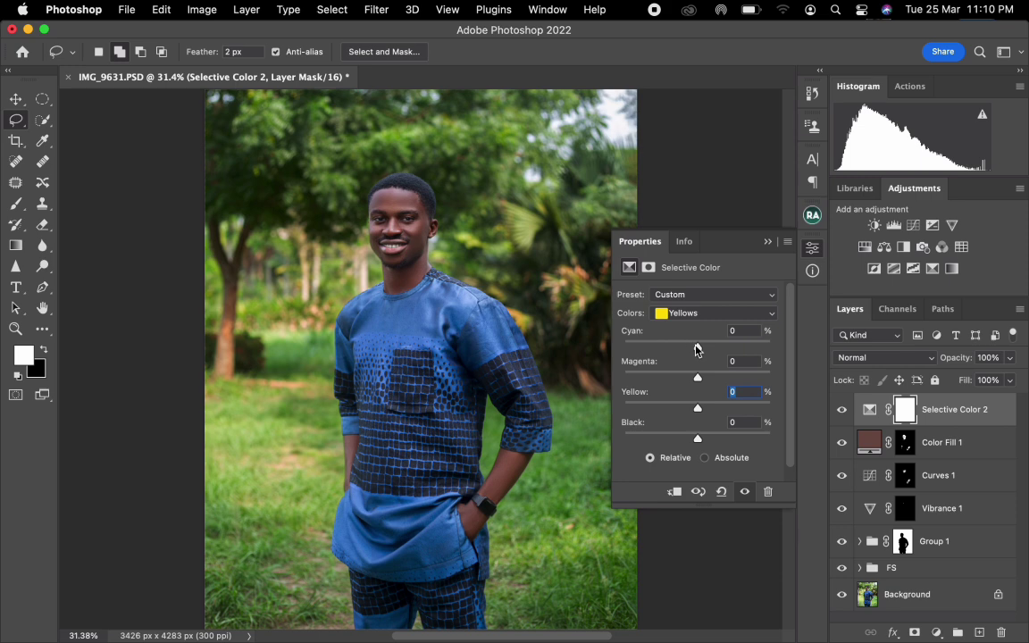
drag(697, 347, 703, 440)
click(688, 312)
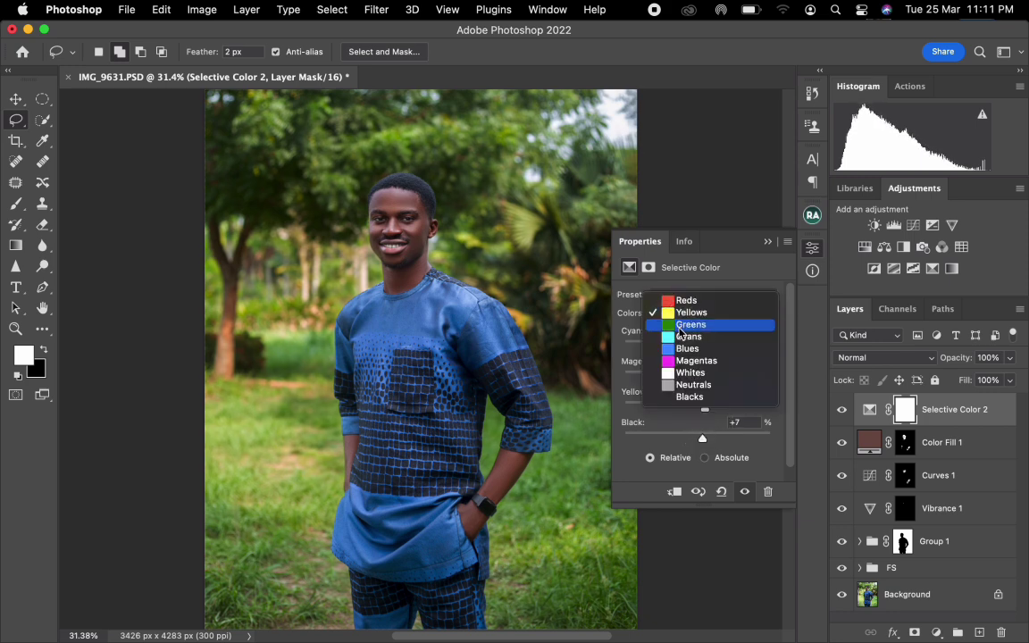
click(683, 325)
drag(696, 347, 707, 436)
Raise Cyan slightly for the Cyans and set Cyan to +25% for the Whites.
click(692, 313)
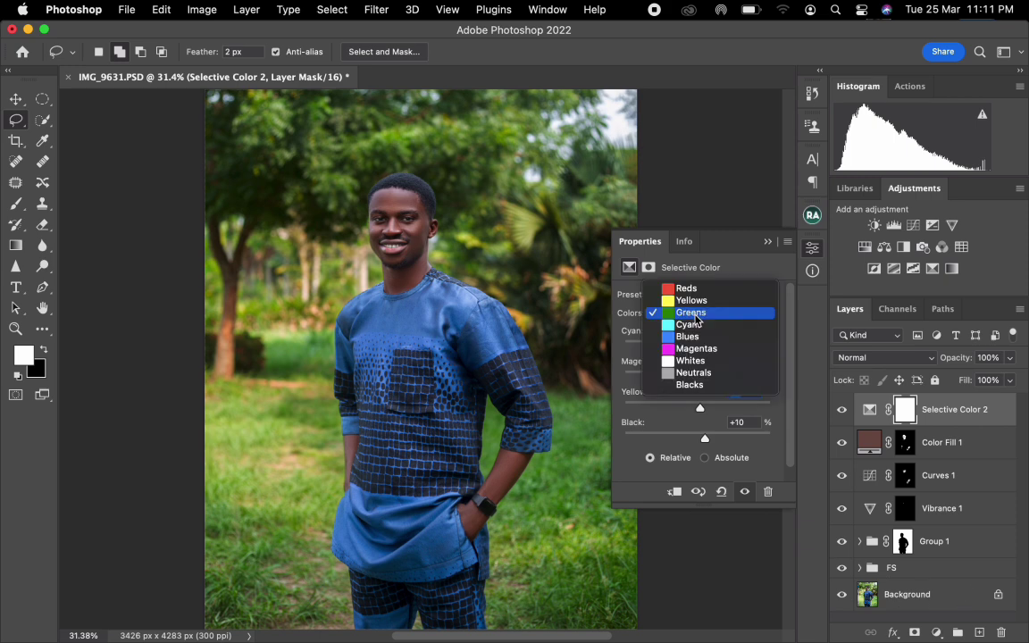
click(693, 324)
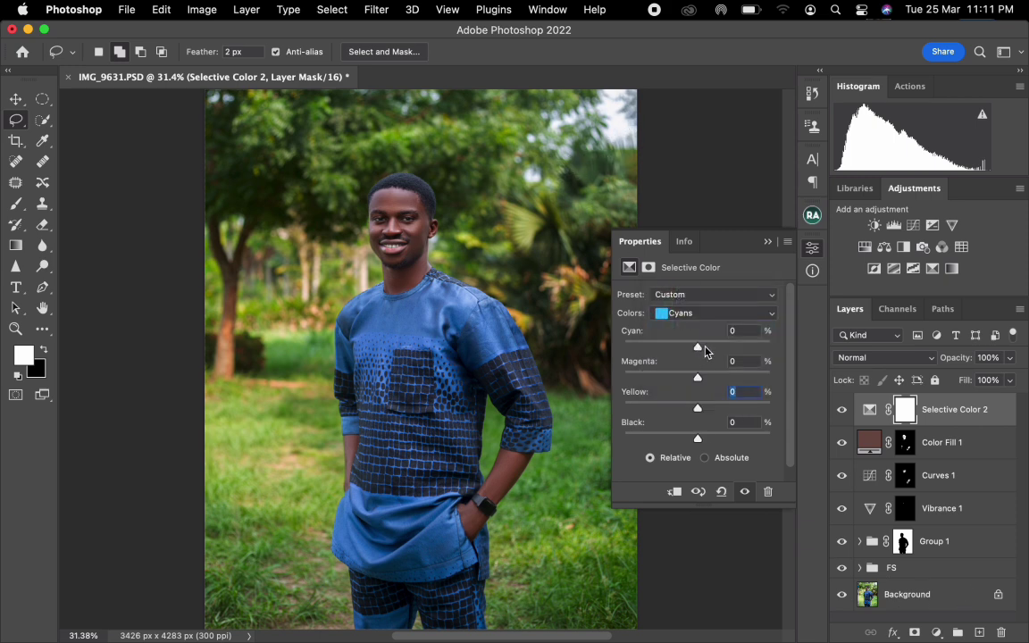
drag(698, 346, 708, 348)
click(700, 312)
click(701, 350)
drag(697, 347, 715, 348)
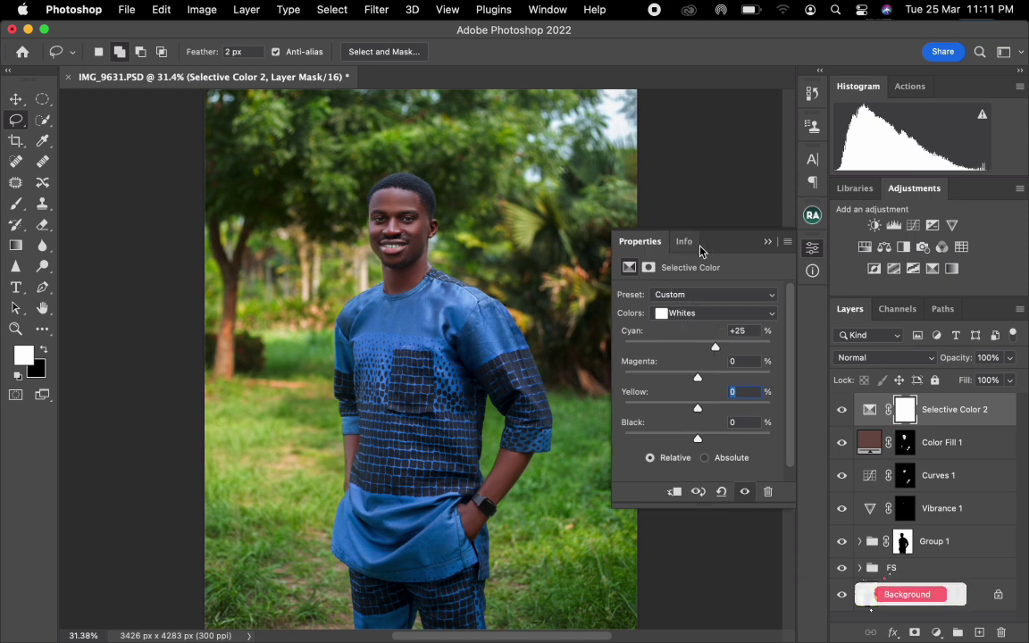
Compare the image with the Selective Color 2 layer hidden and shown.
click(844, 411)
click(844, 411)
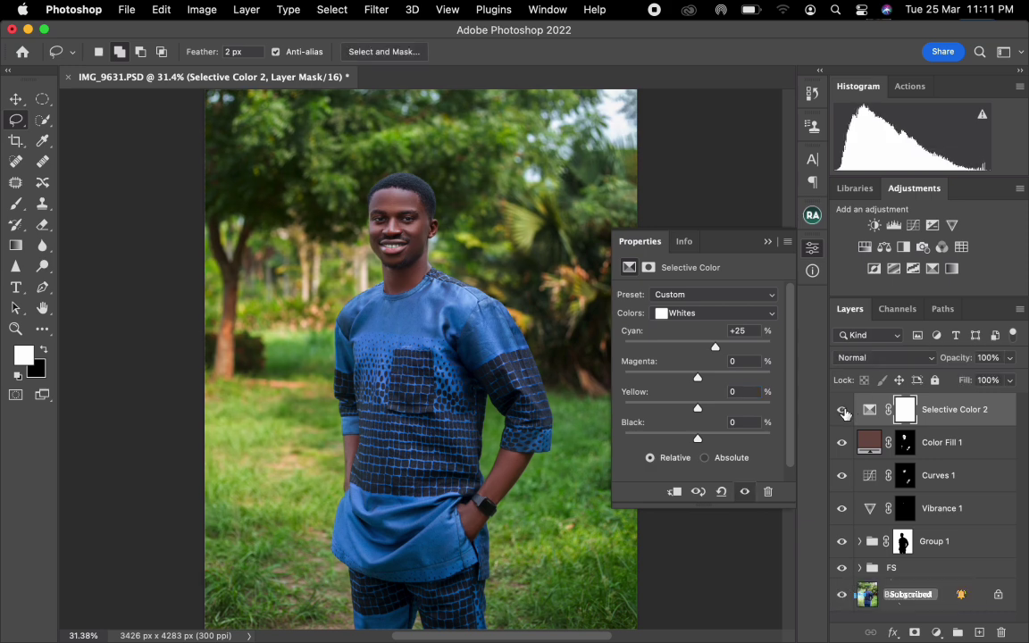
click(843, 412)
click(844, 411)
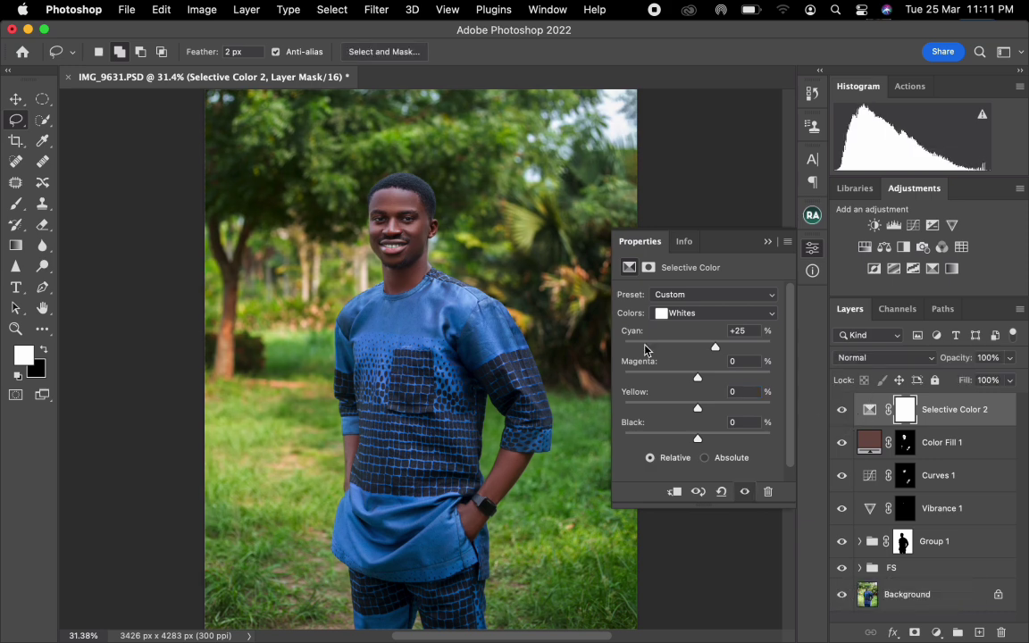
click(767, 241)
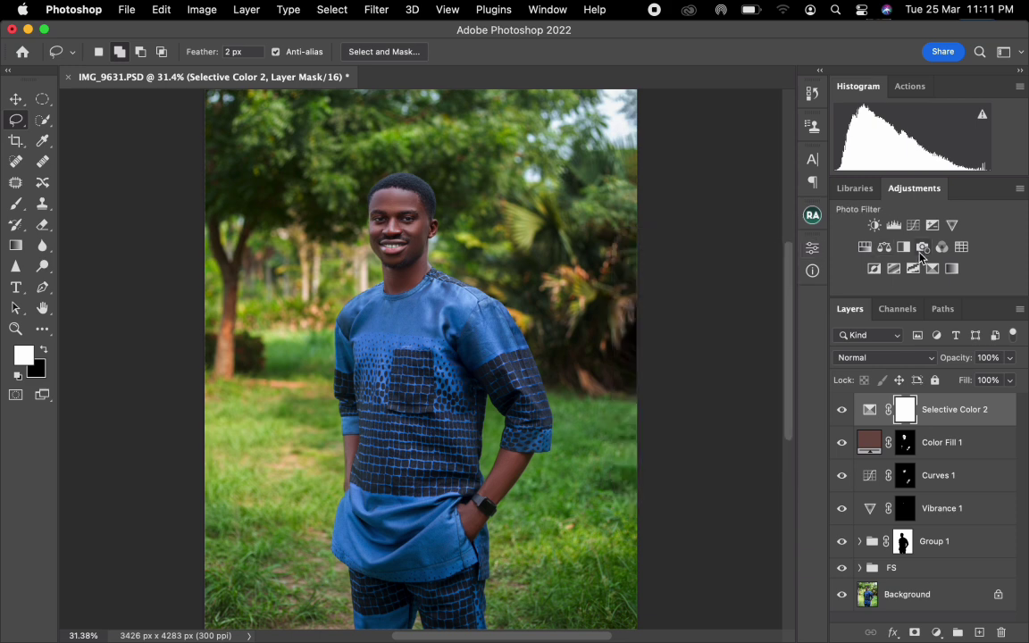
Set Black to +2% for the Blacks in Selective Color 2.
double_click(869, 409)
click(695, 314)
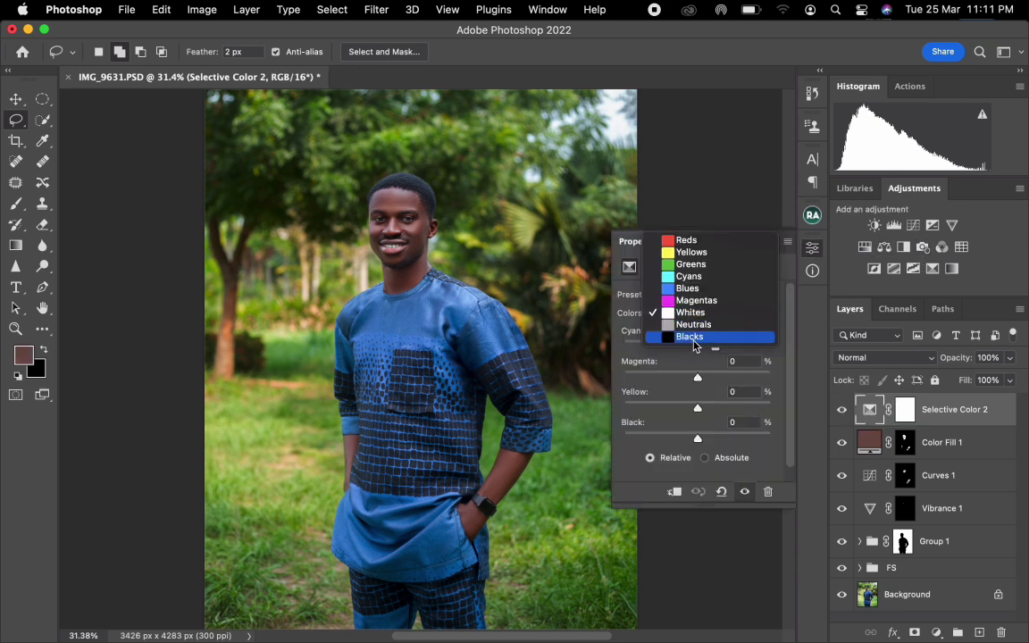
click(692, 336)
click(732, 422)
text(2)
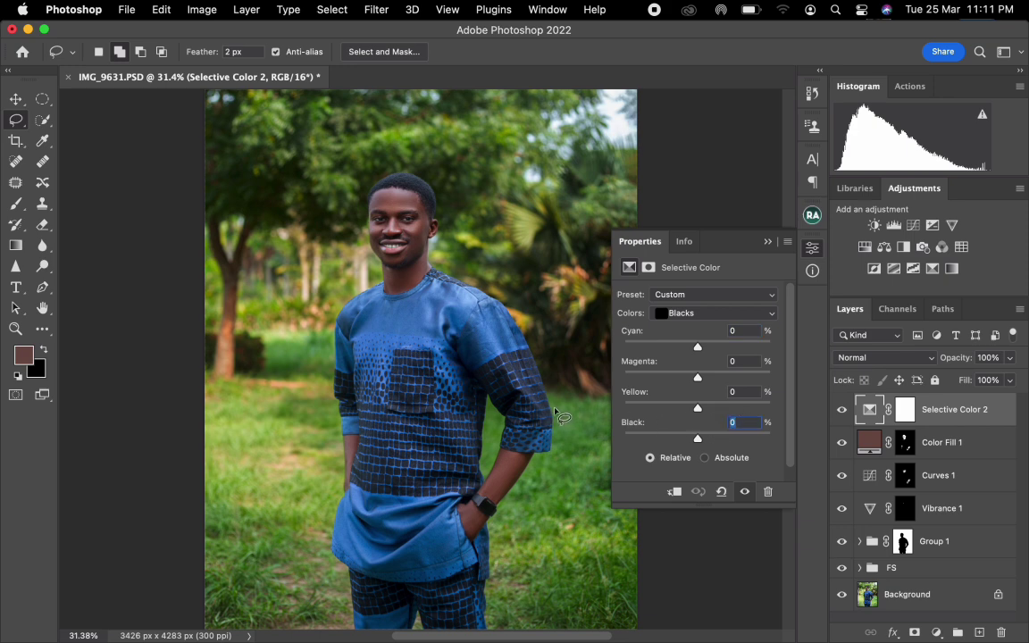
click(766, 242)
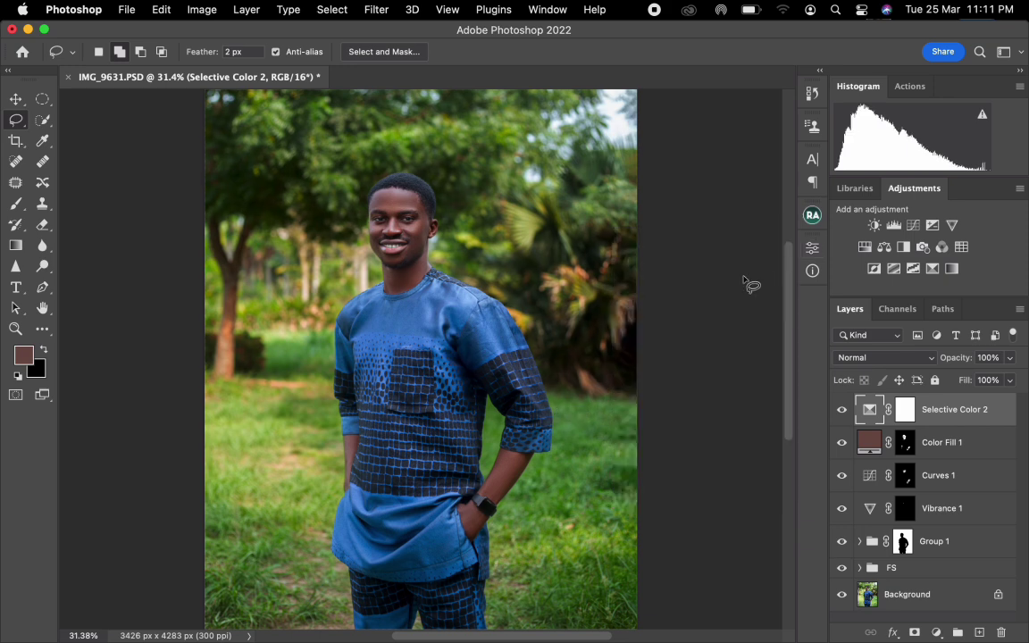
Add a Brightness/Contrast adjustment layer above Selective Color 2 with Brightness 2 and Contrast 2.
click(877, 226)
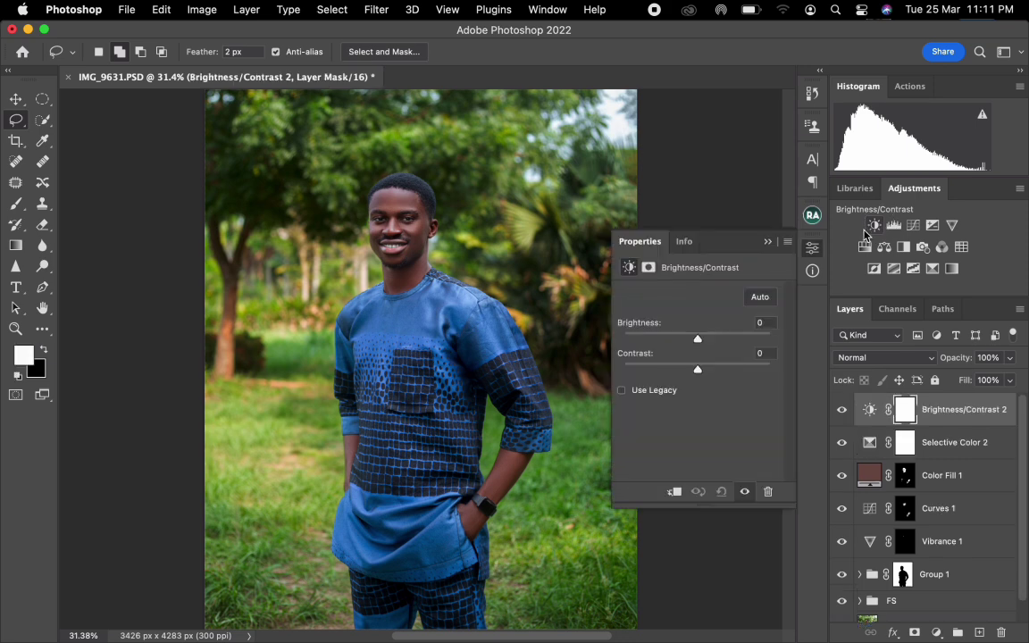
click(765, 324)
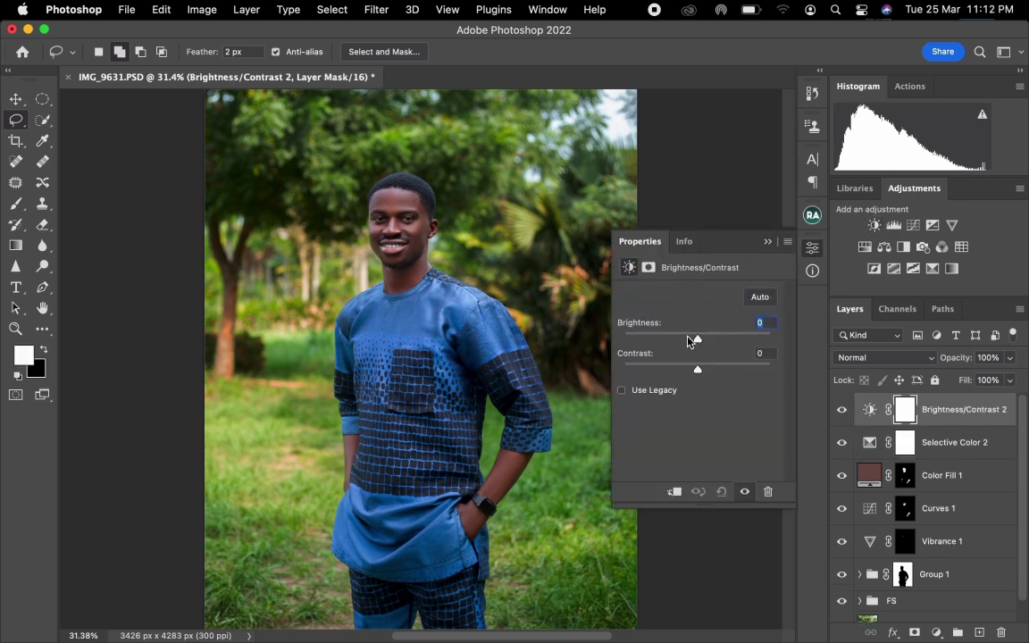
text(2)
click(763, 352)
text(2)
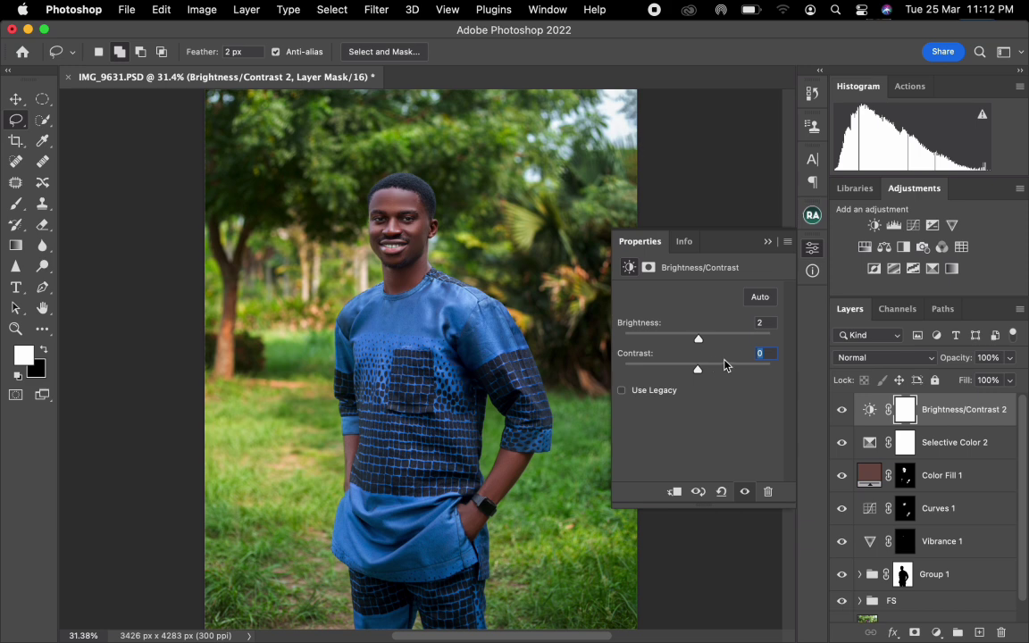
Add a Levels adjustment layer with the black input level at 2 and the white input level at 252.
click(892, 225)
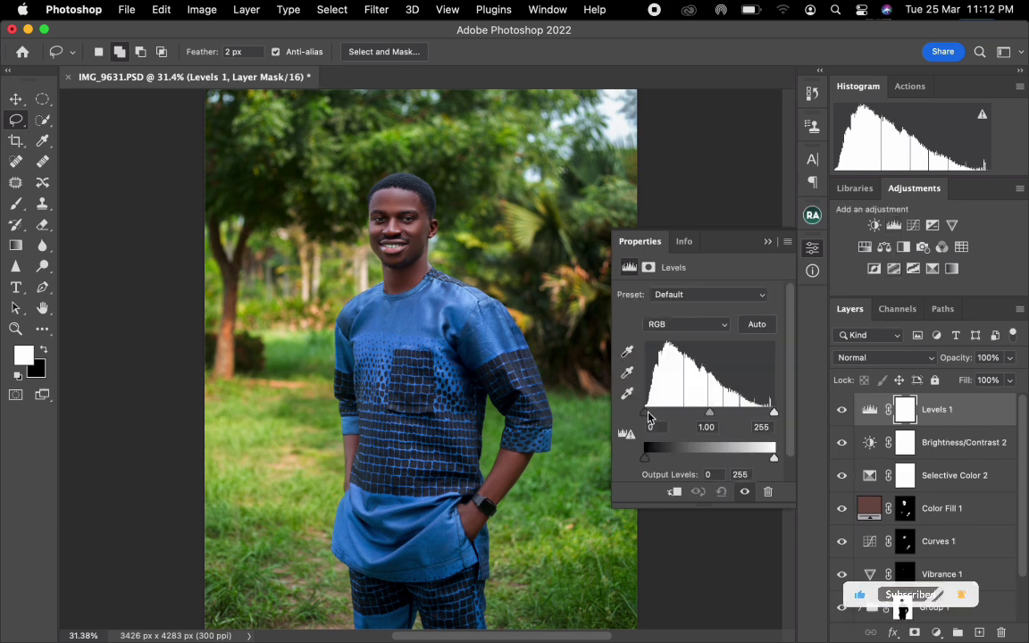
mouse_move(645, 413)
mouse_down()
mouse_move(666, 420)
mouse_move(630, 431)
mouse_up()
text(2)
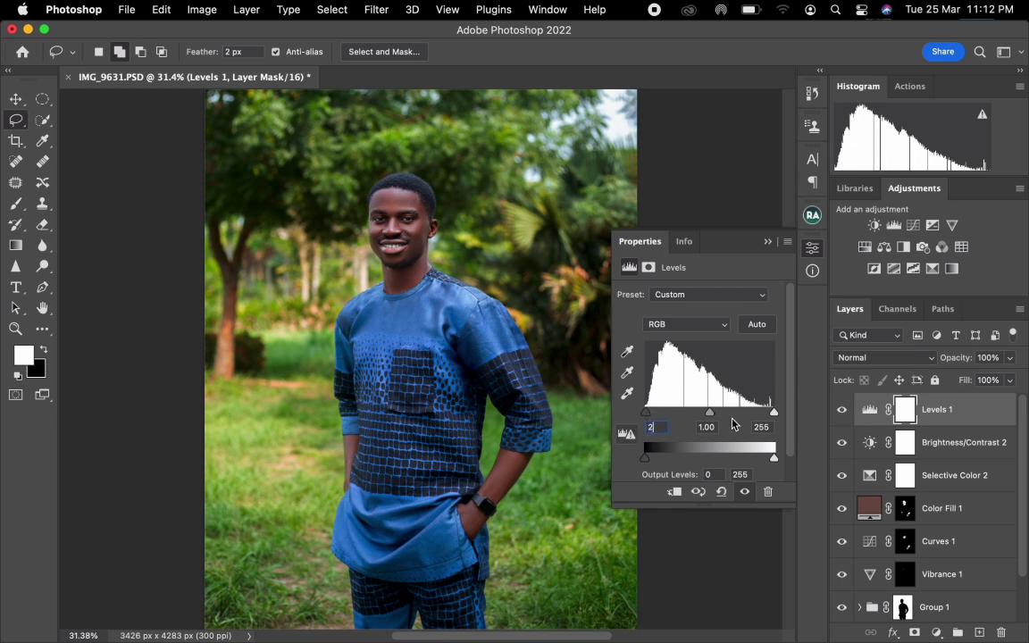
drag(772, 413, 773, 422)
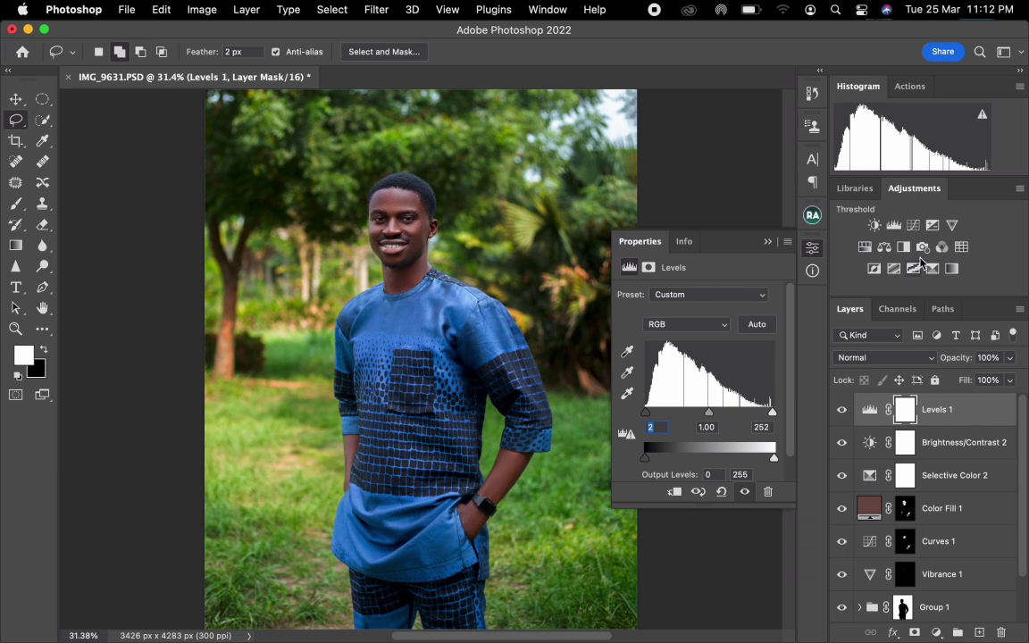
Add a Color Balance adjustment layer and shift the Midtones to -2 on the Cyan–Red axis.
click(888, 247)
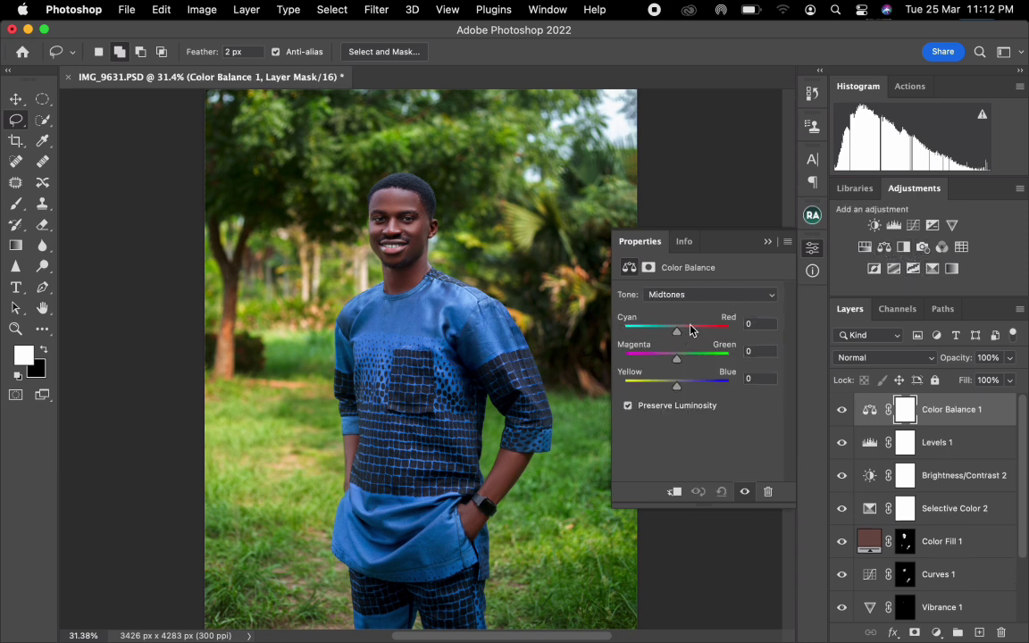
drag(679, 332, 676, 333)
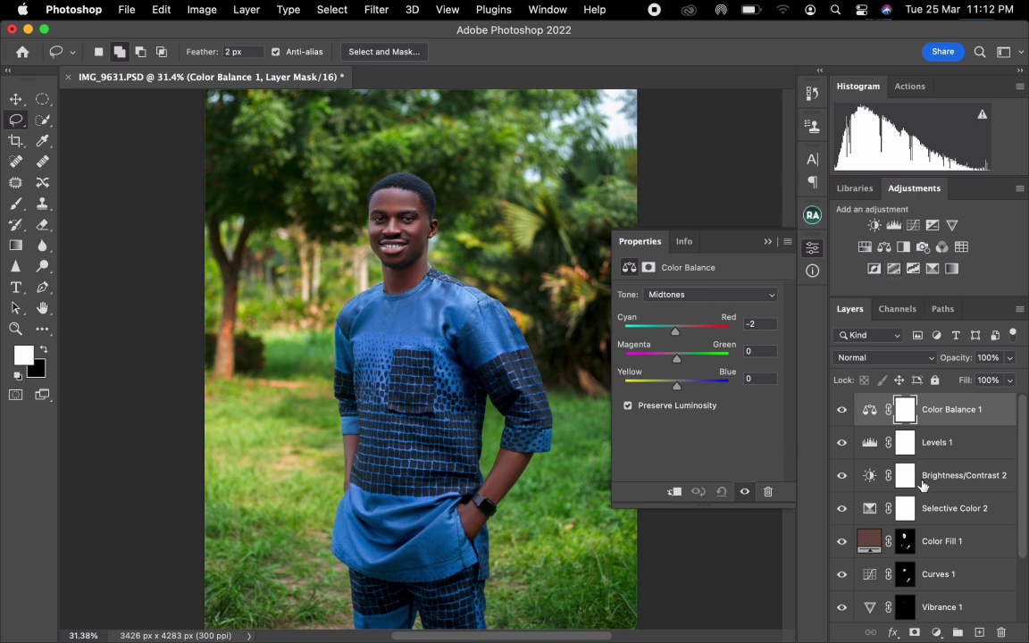
Group the layers from Selective Color 2 up to Color Balance 1, and compare the image with the group hidden and shown.
shift+click(961, 516)
drag(961, 516, 956, 632)
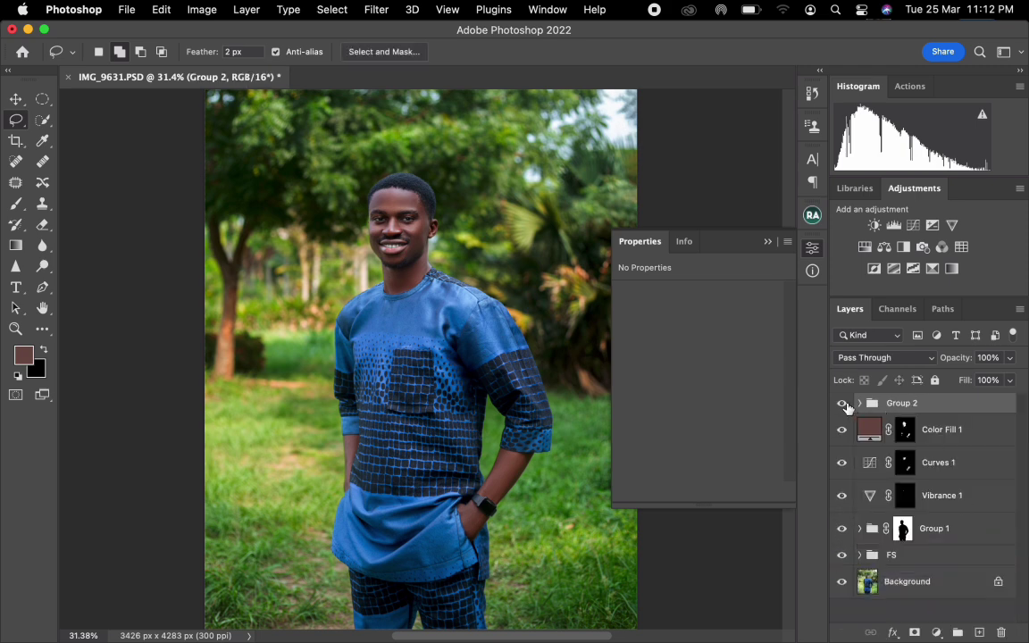
click(844, 405)
click(845, 404)
Group all layers above the Background into one group and compare the finished edit with the original photo.
shift+click(949, 560)
drag(951, 559, 956, 632)
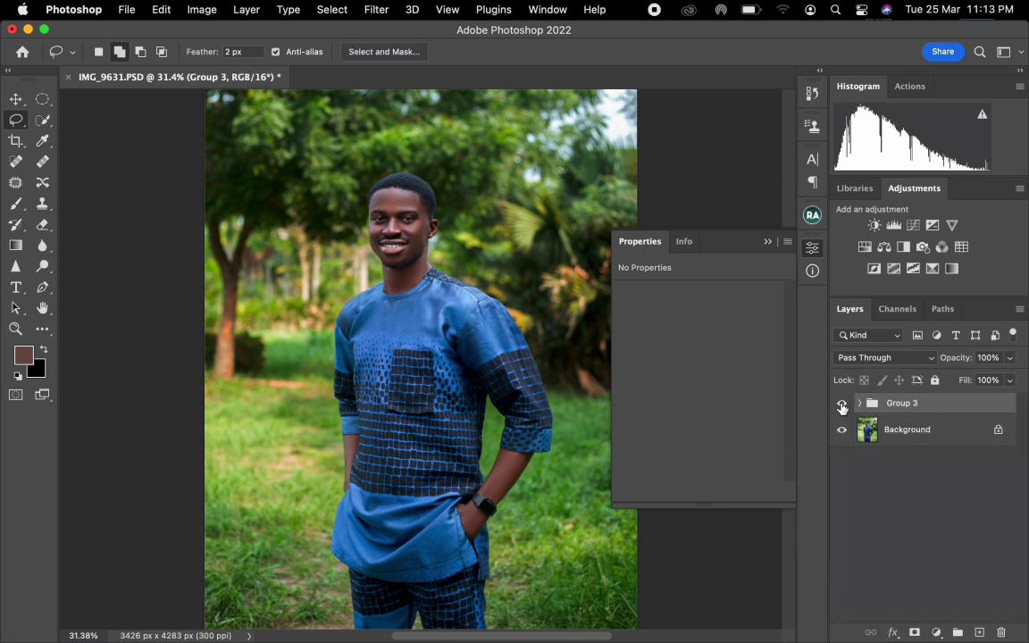
click(841, 406)
click(841, 406)
click(841, 406)
click(841, 406)
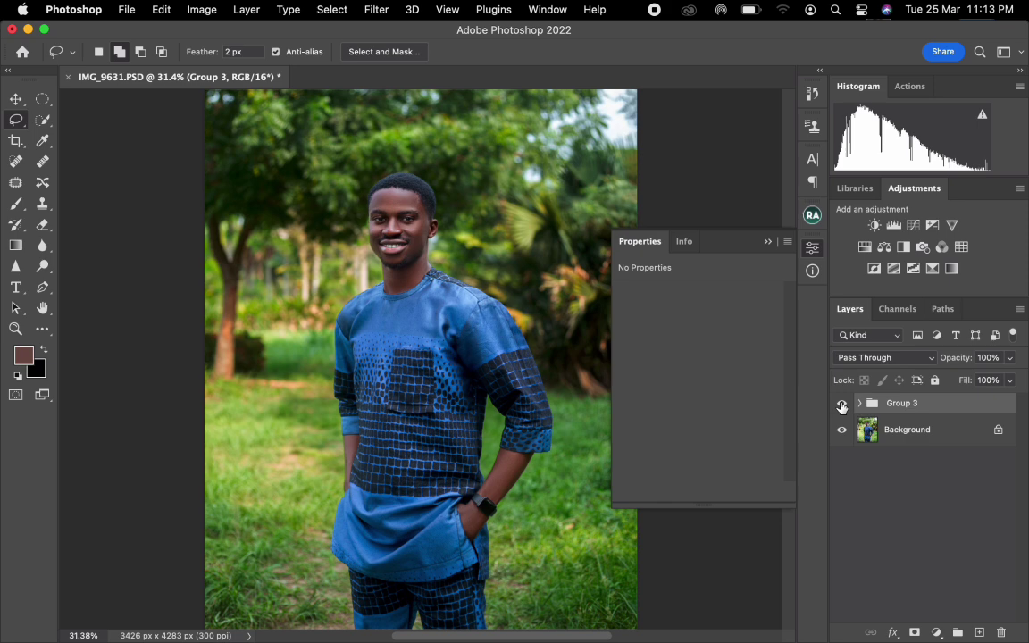